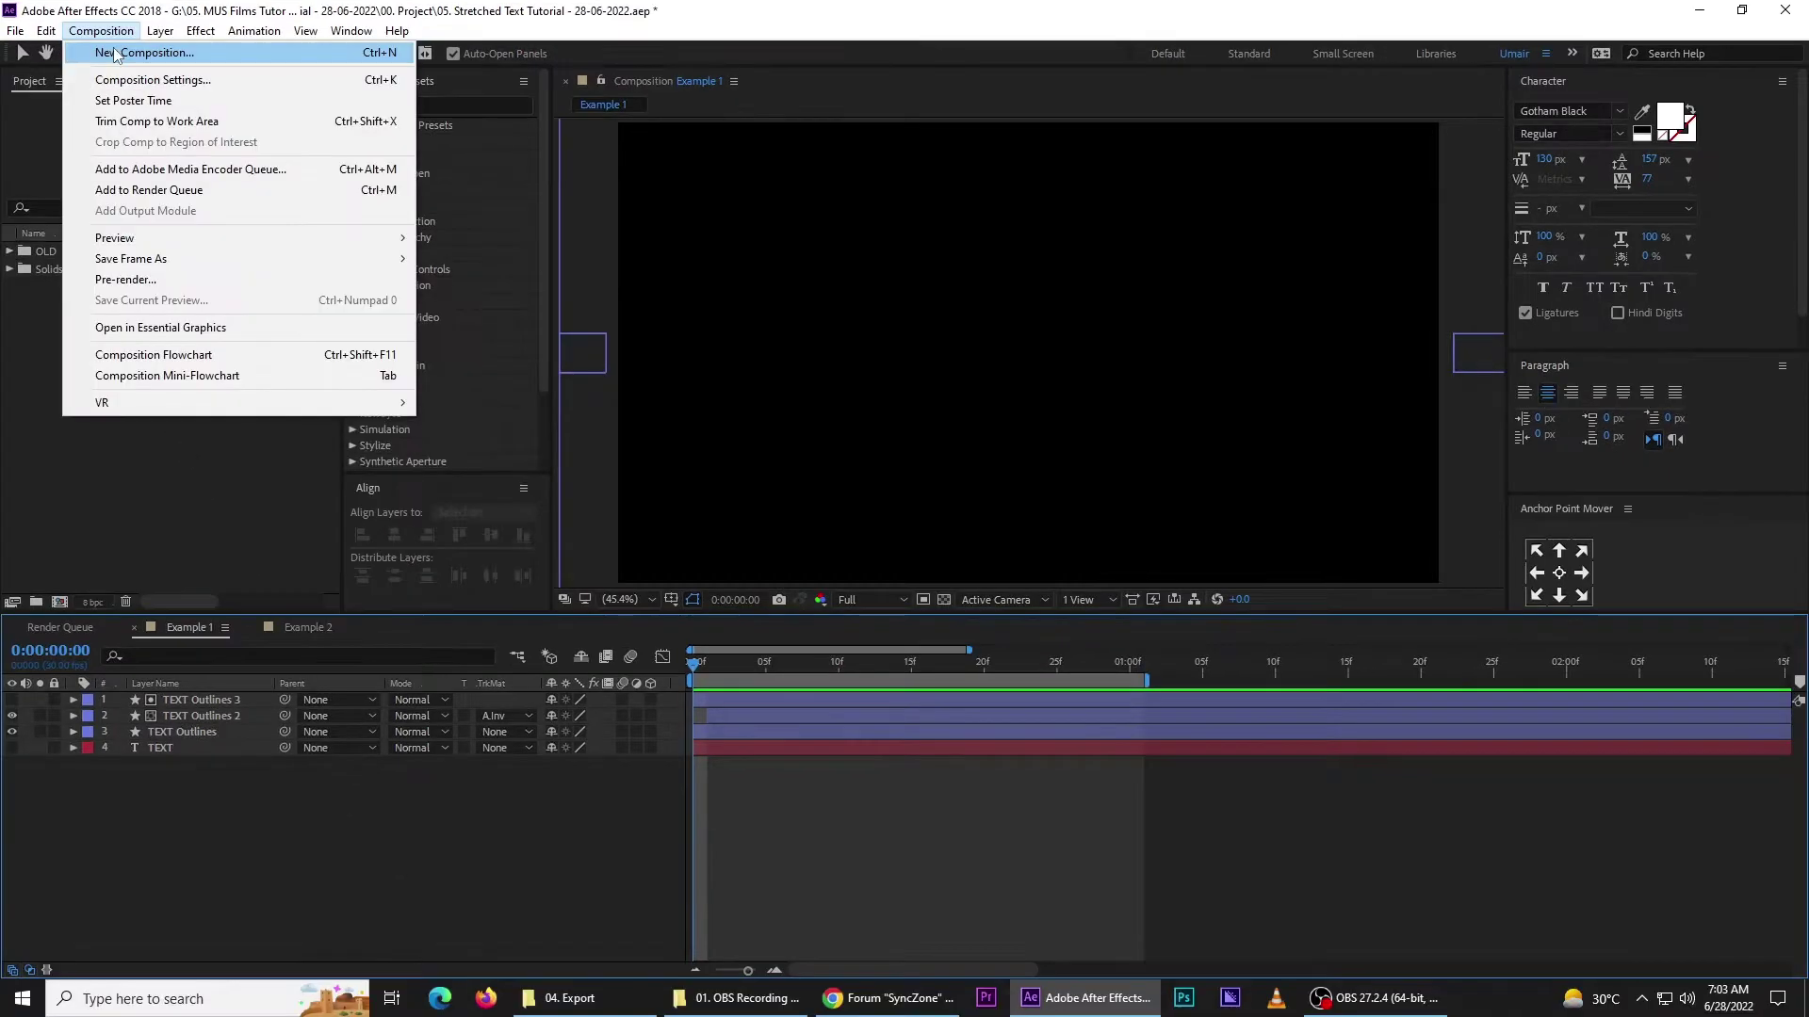
Create a composition named Strech_Text at 1920×1080, 30 fps, 10 seconds long
{"action": "left_click", "coordinate": [413, 867]}
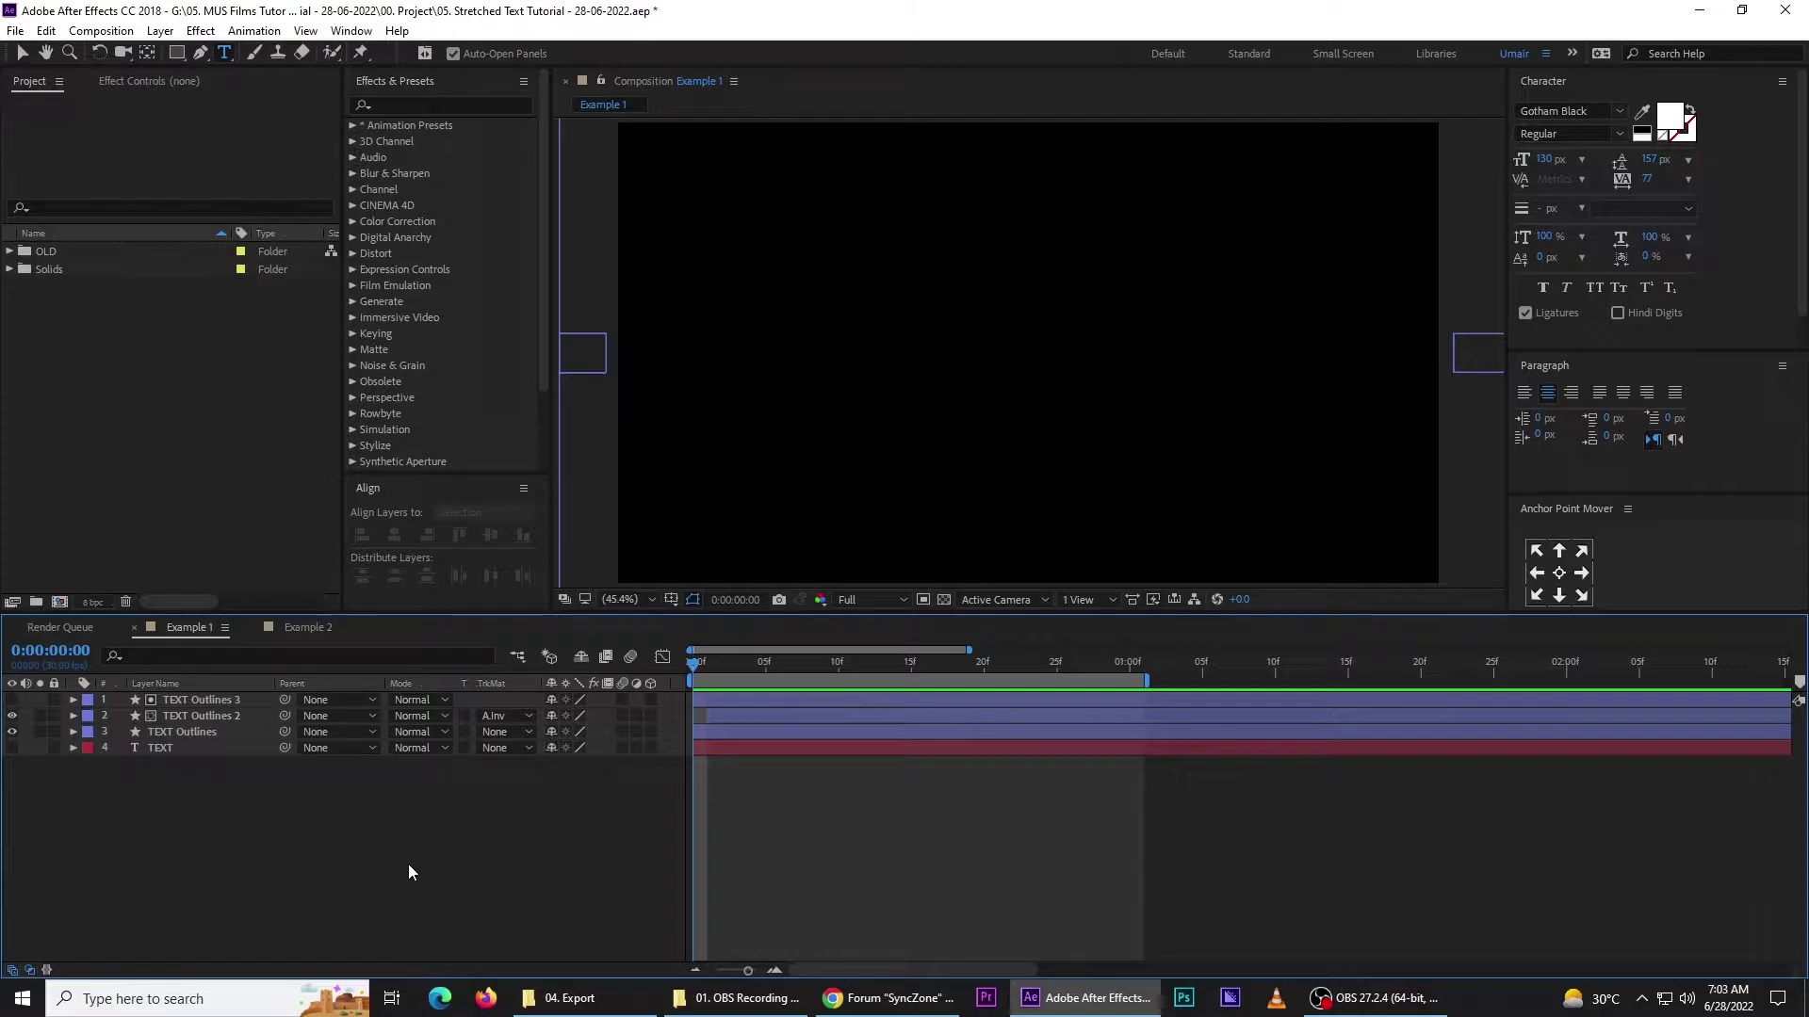
{"action": "key", "text": "ctrl+k"}
{"action": "type", "text": "Str"}
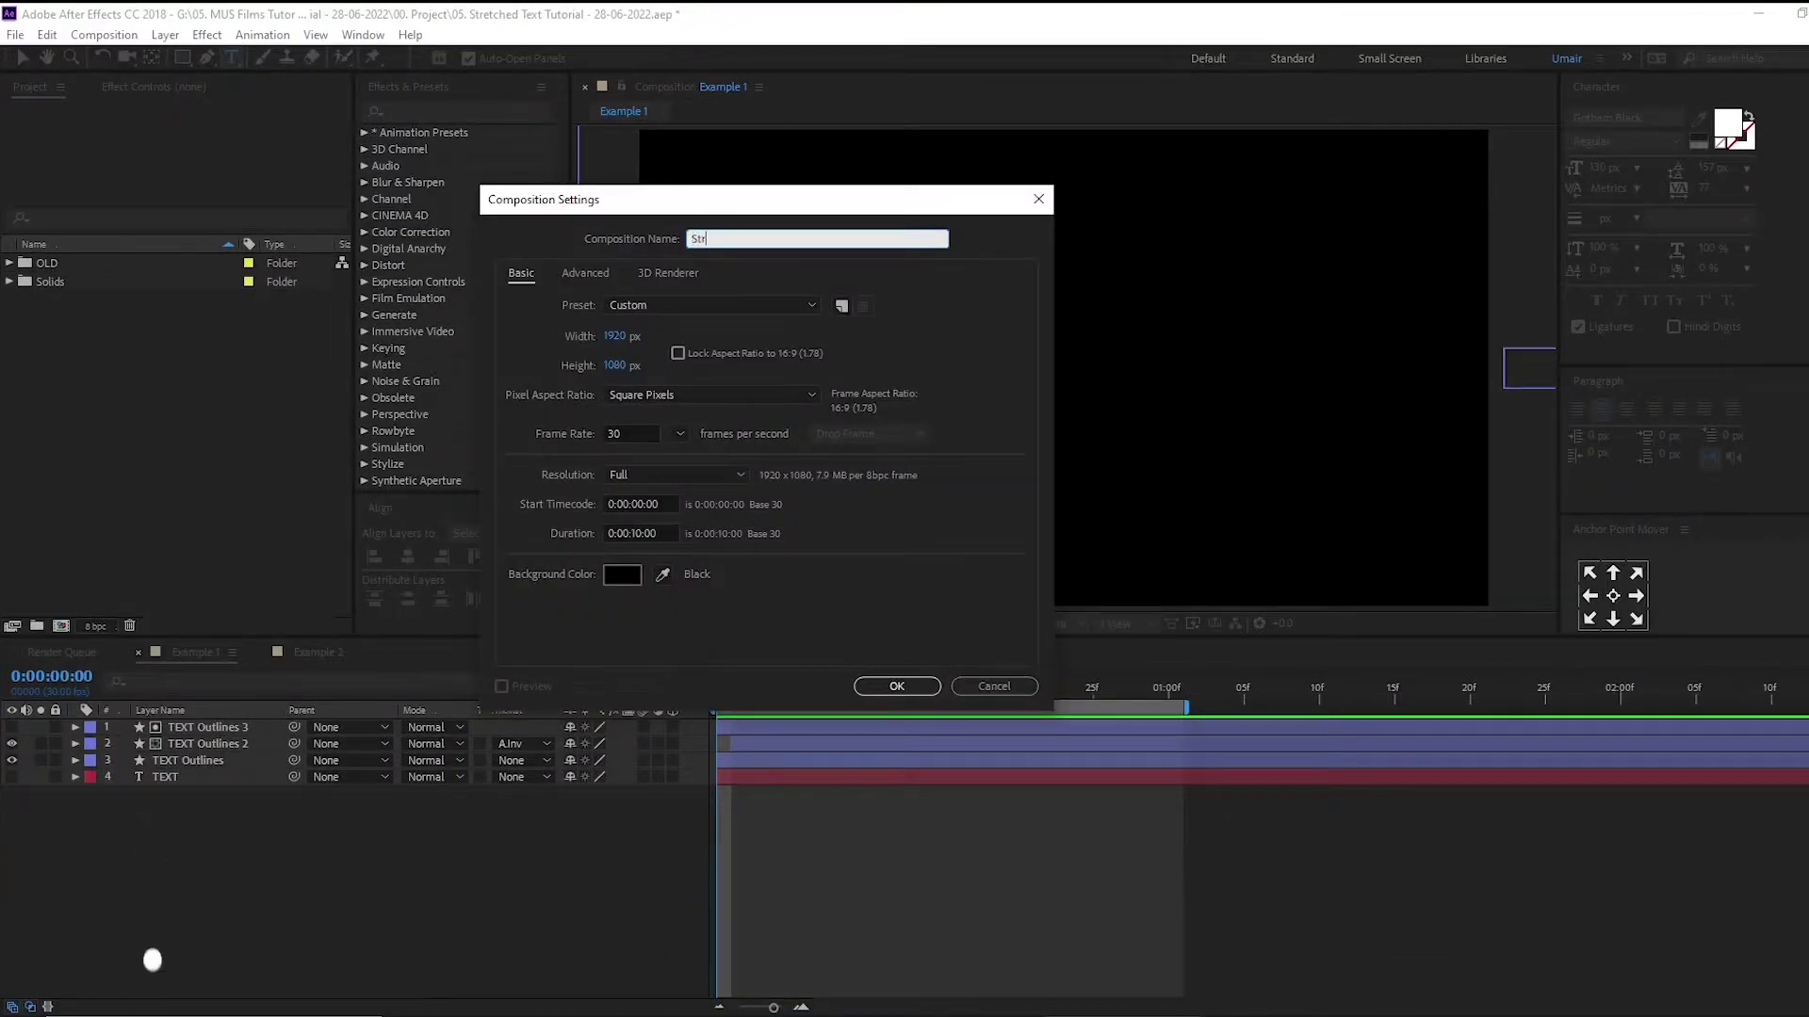
{"action": "type", "text": "ech_"}
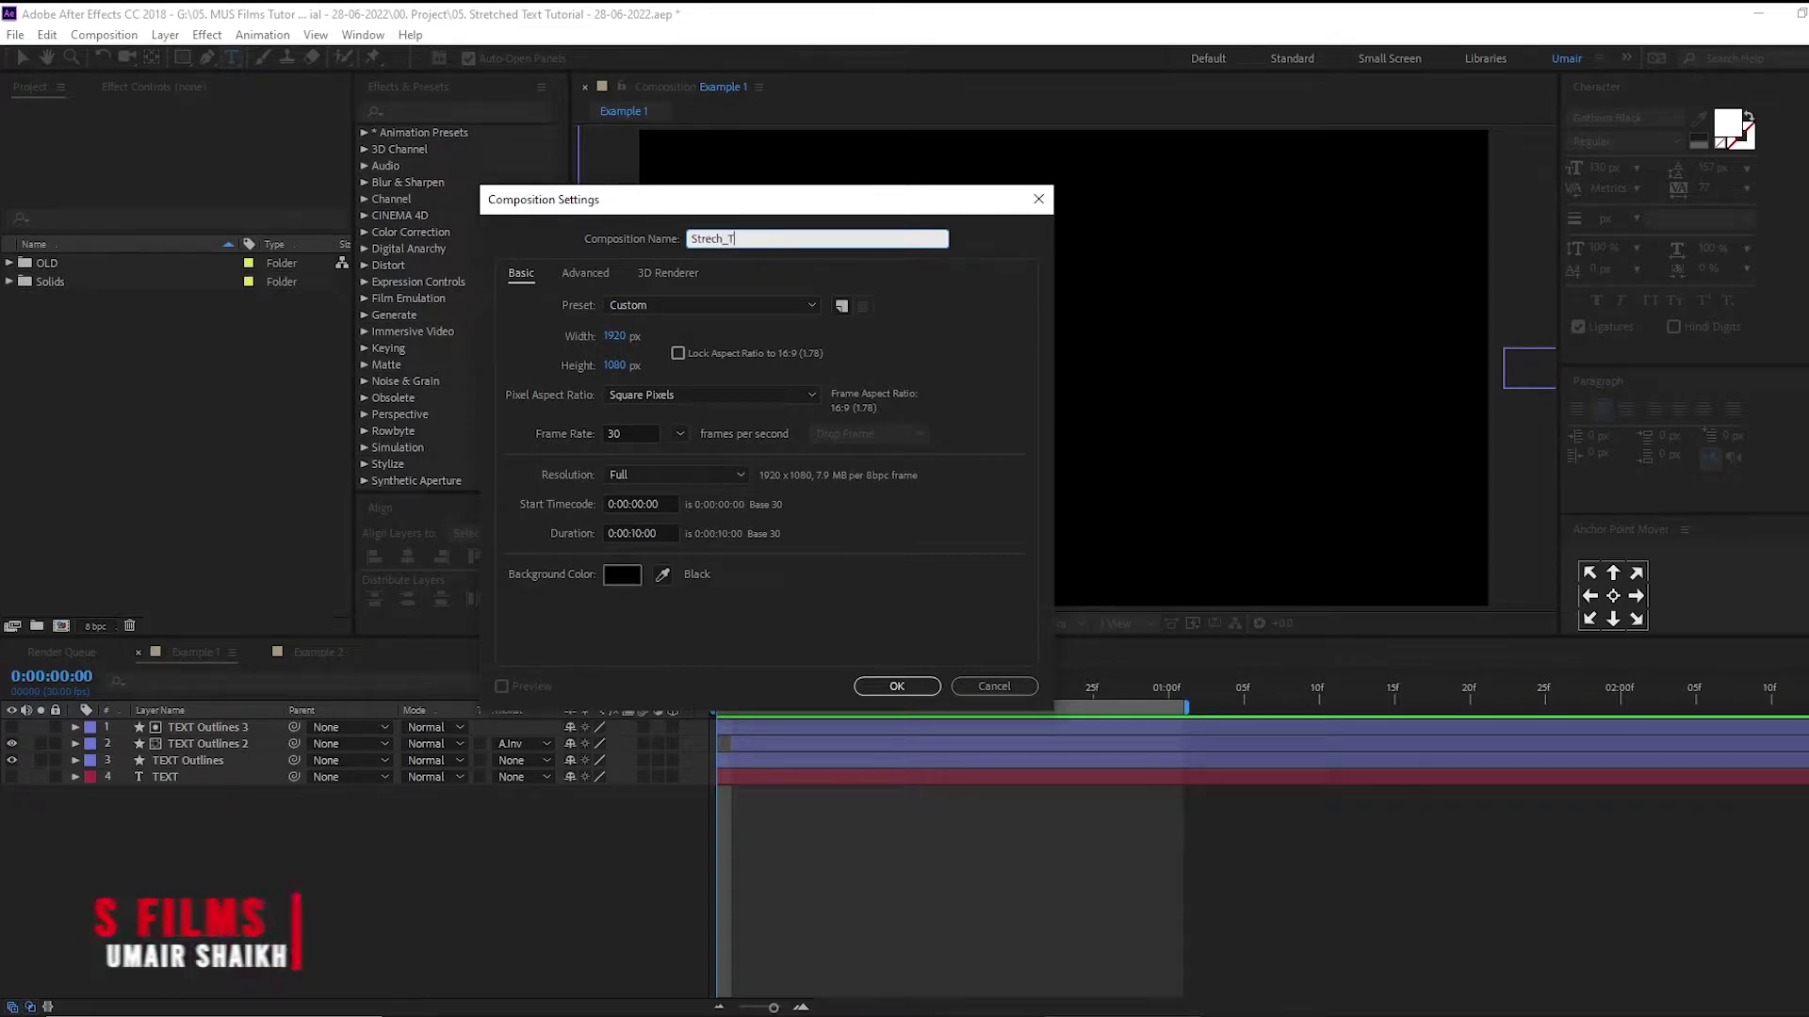
{"action": "type", "text": "Text"}
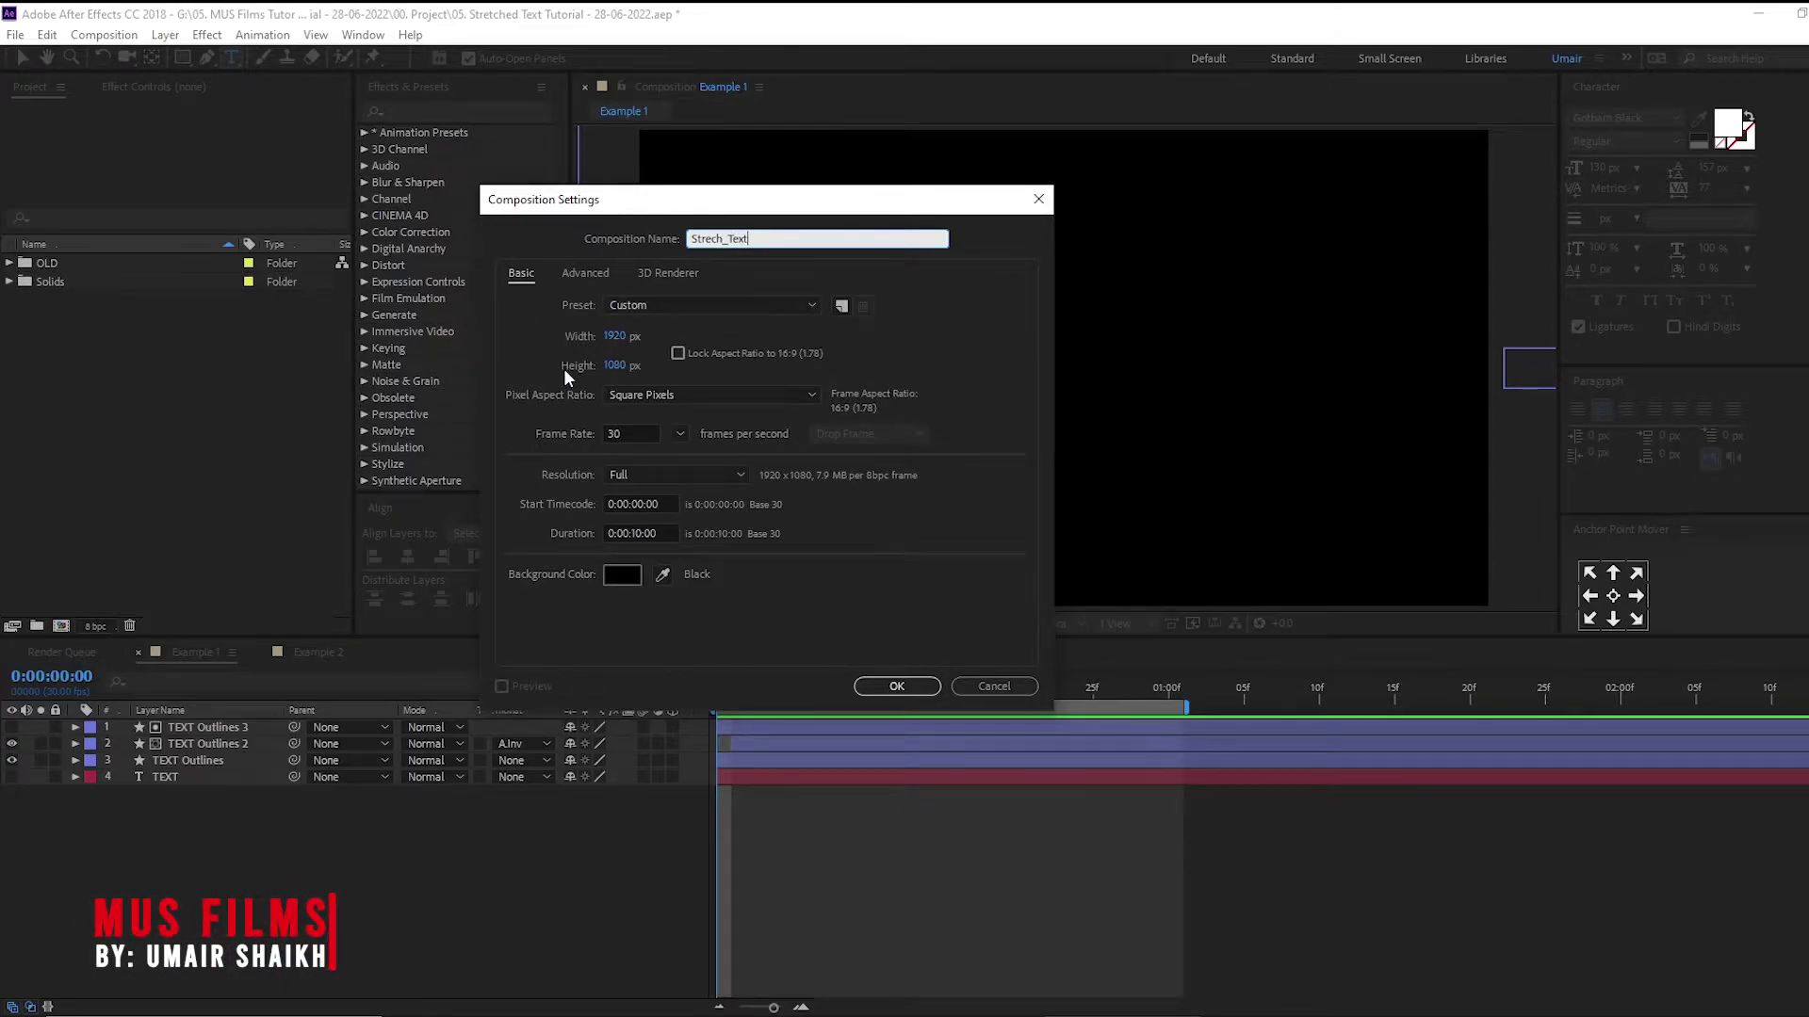
{"action": "left_click", "coordinate": [650, 431]}
{"action": "left_click", "coordinate": [634, 533]}
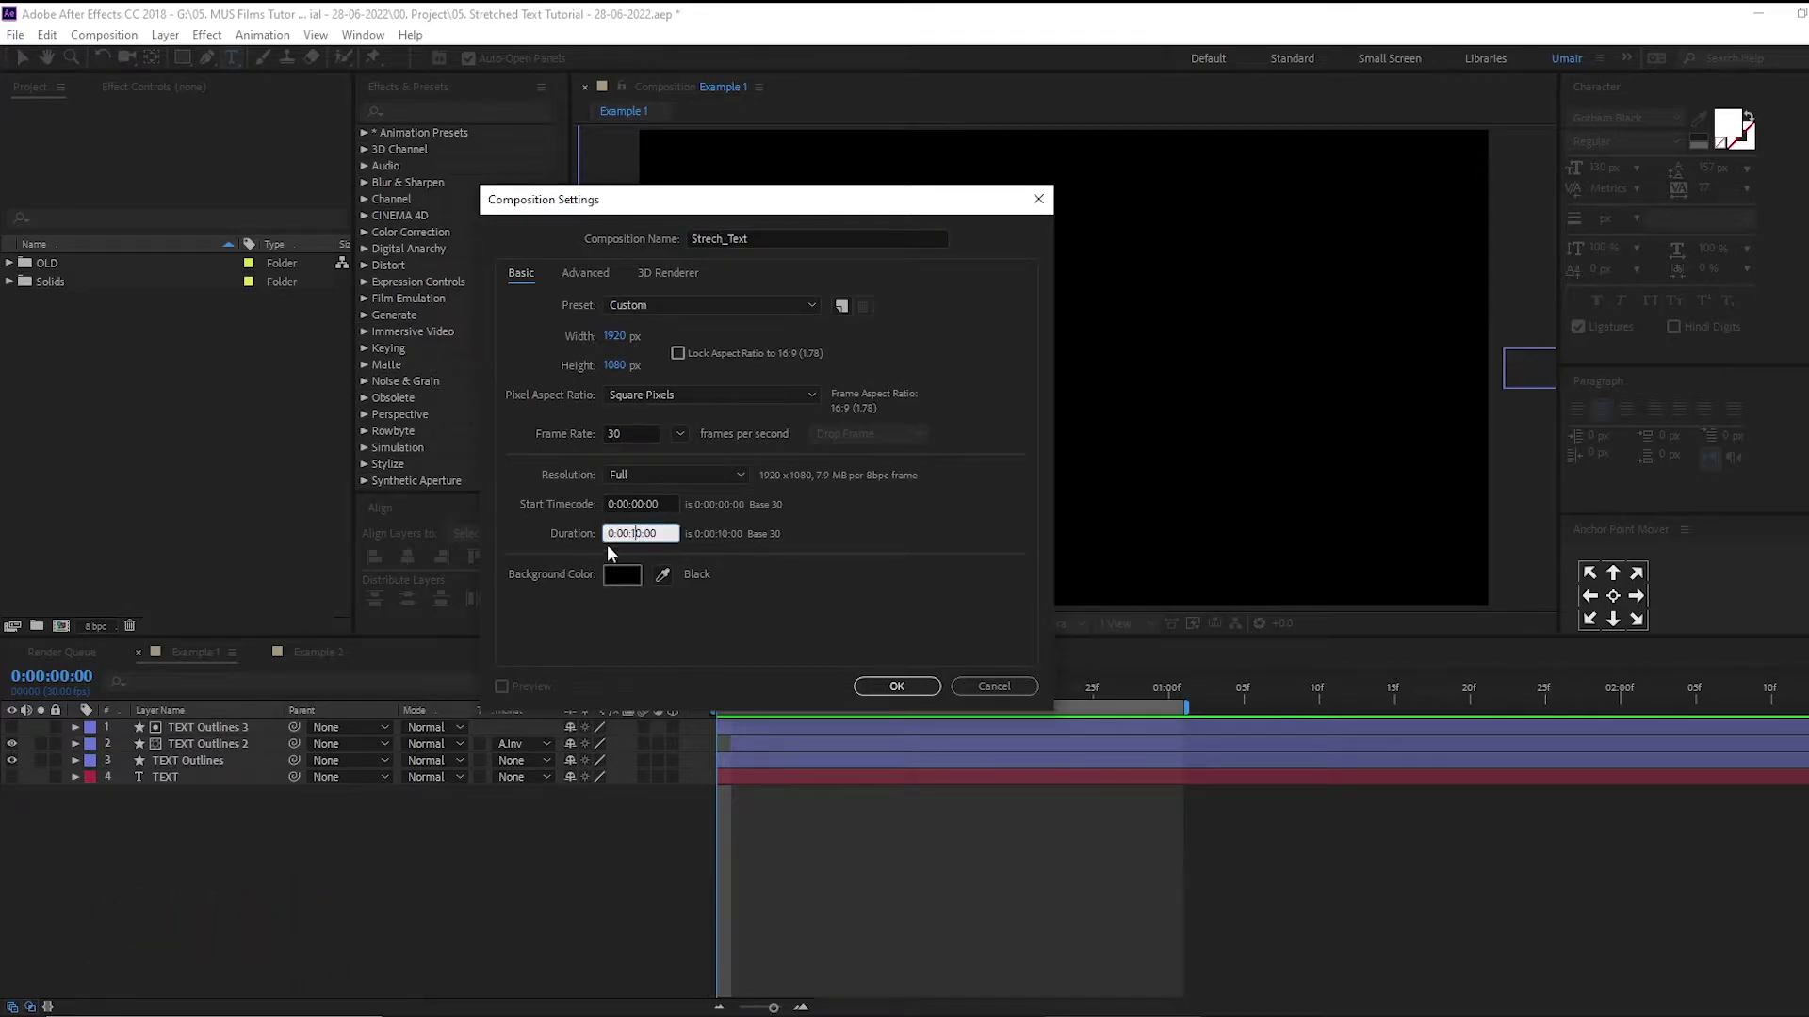
{"action": "left_click", "coordinate": [919, 685]}
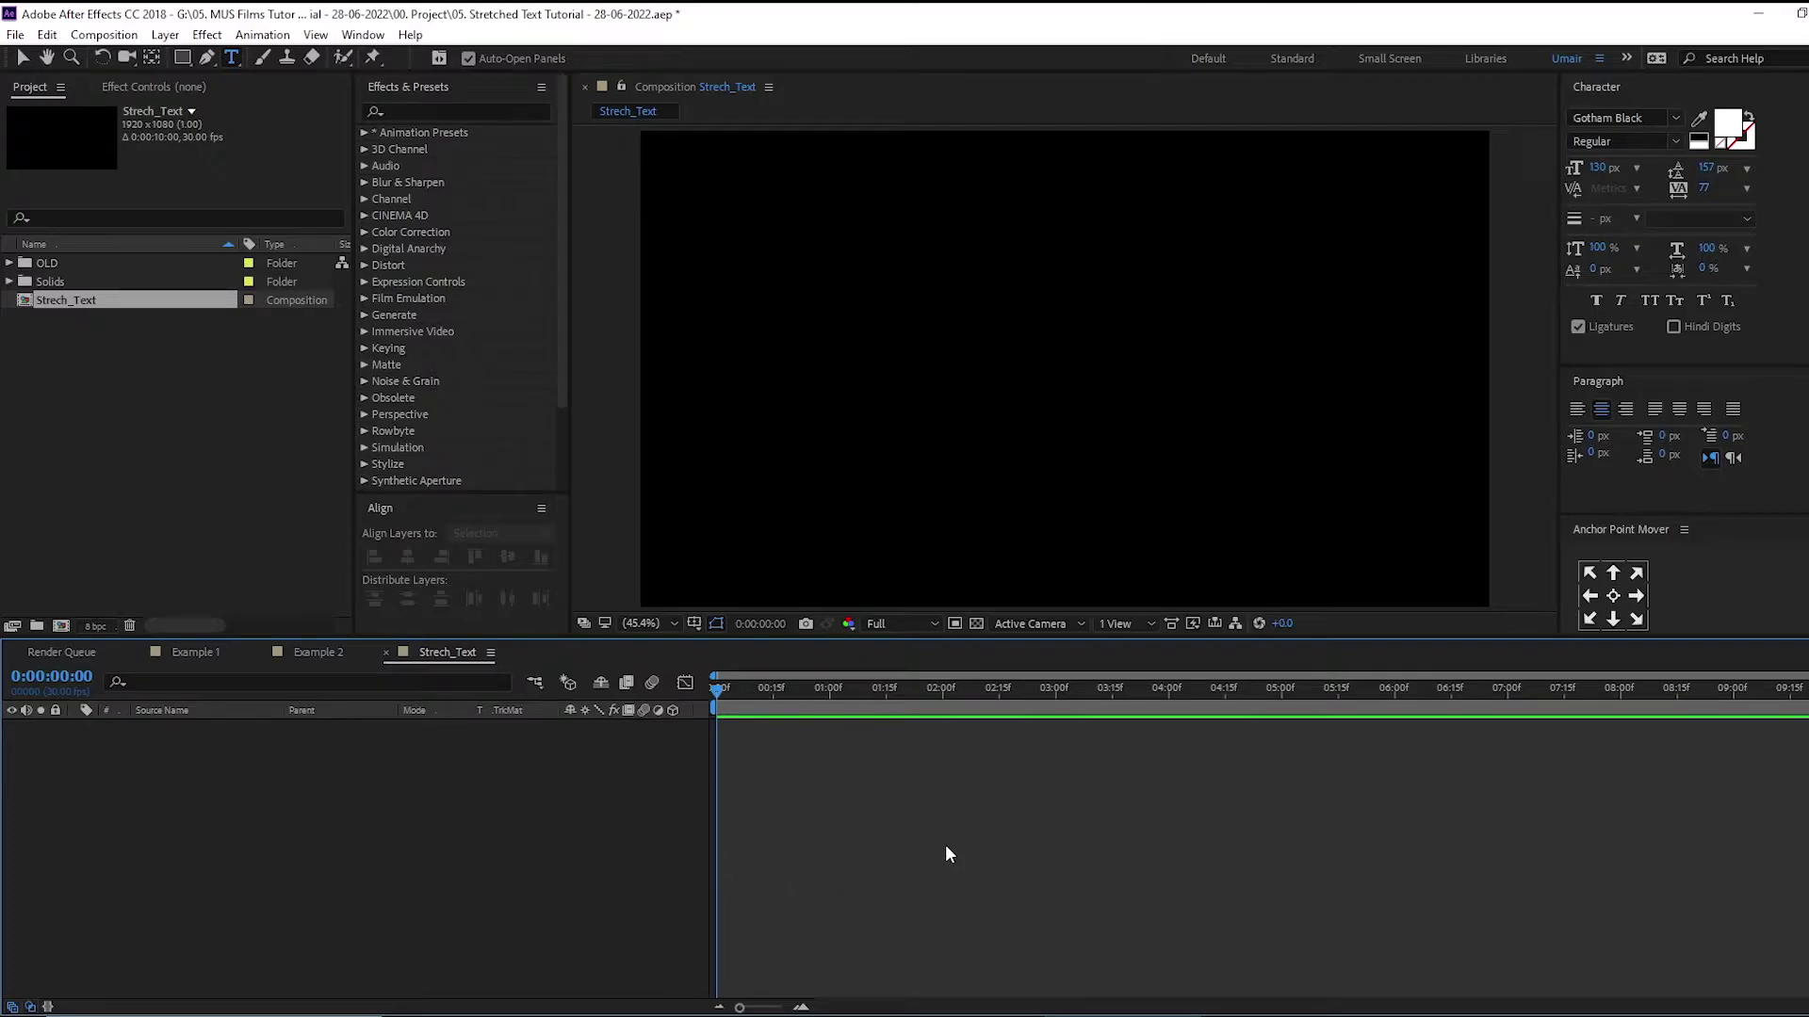
Add a text layer reading BELL in the composition
{"action": "left_click", "coordinate": [235, 57]}
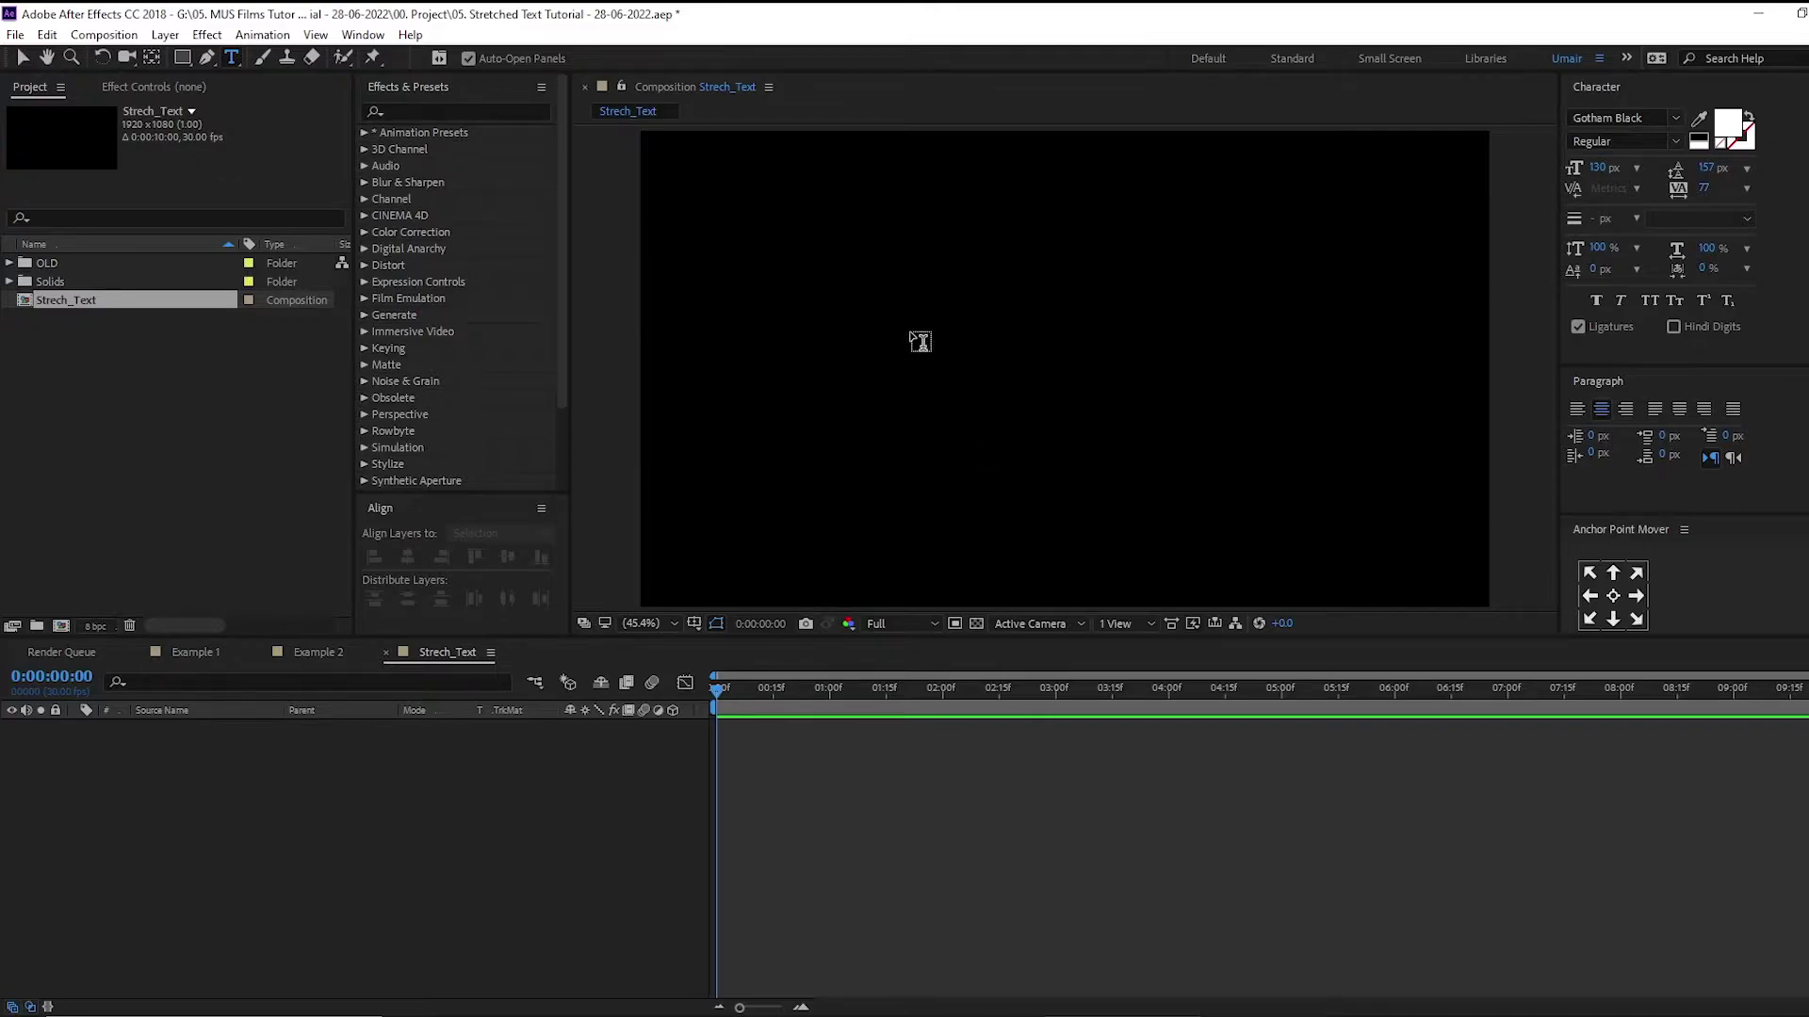
{"action": "left_click", "coordinate": [909, 345]}
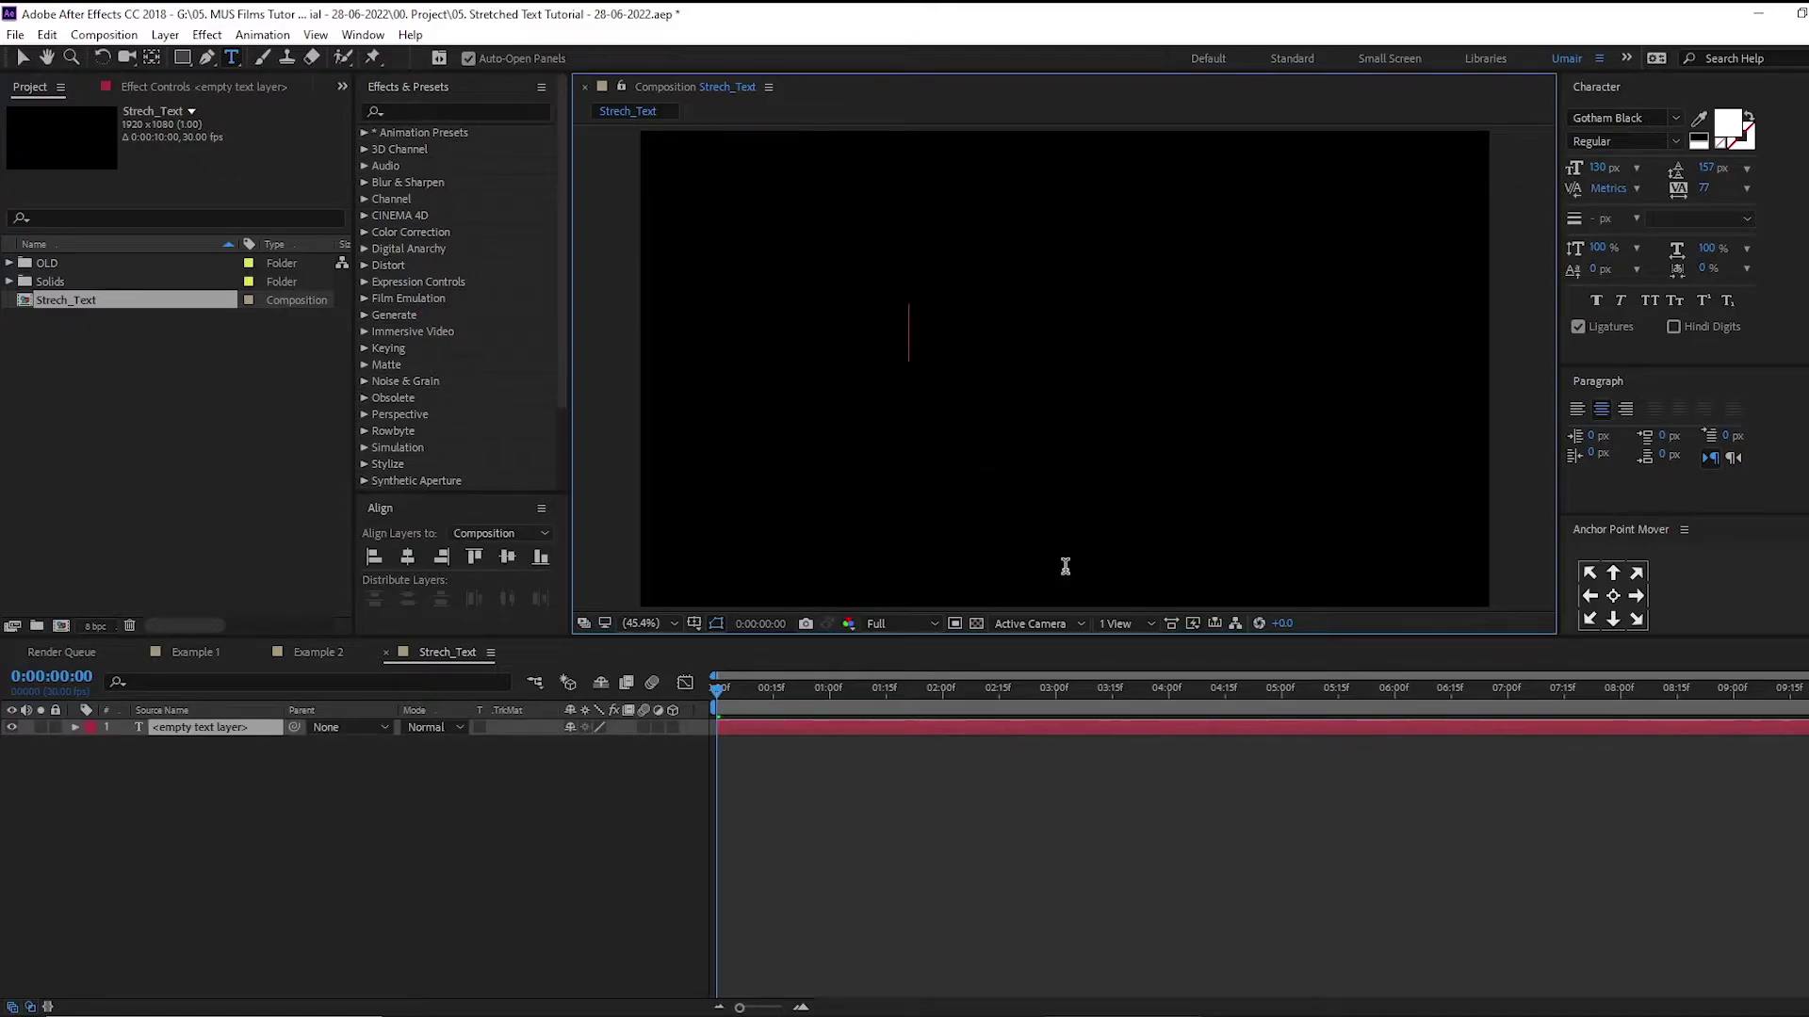
{"action": "type", "text": "BELL"}
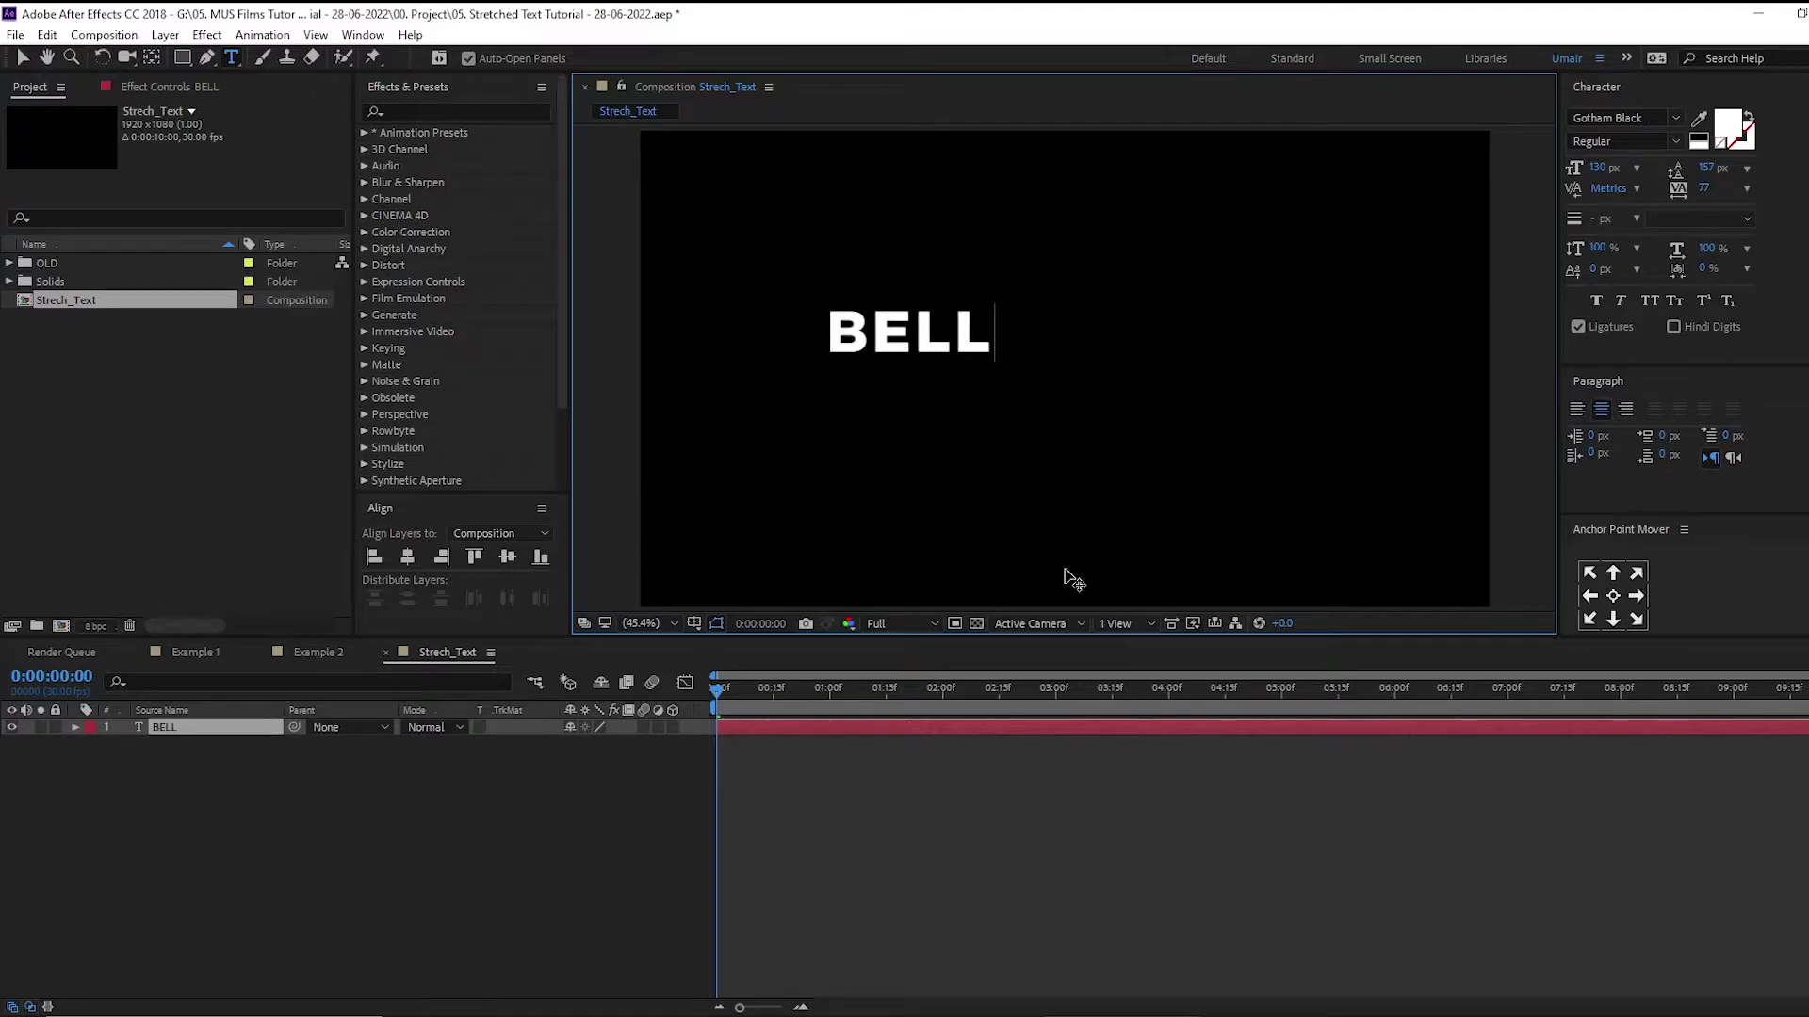
{"action": "left_click", "coordinate": [22, 58]}
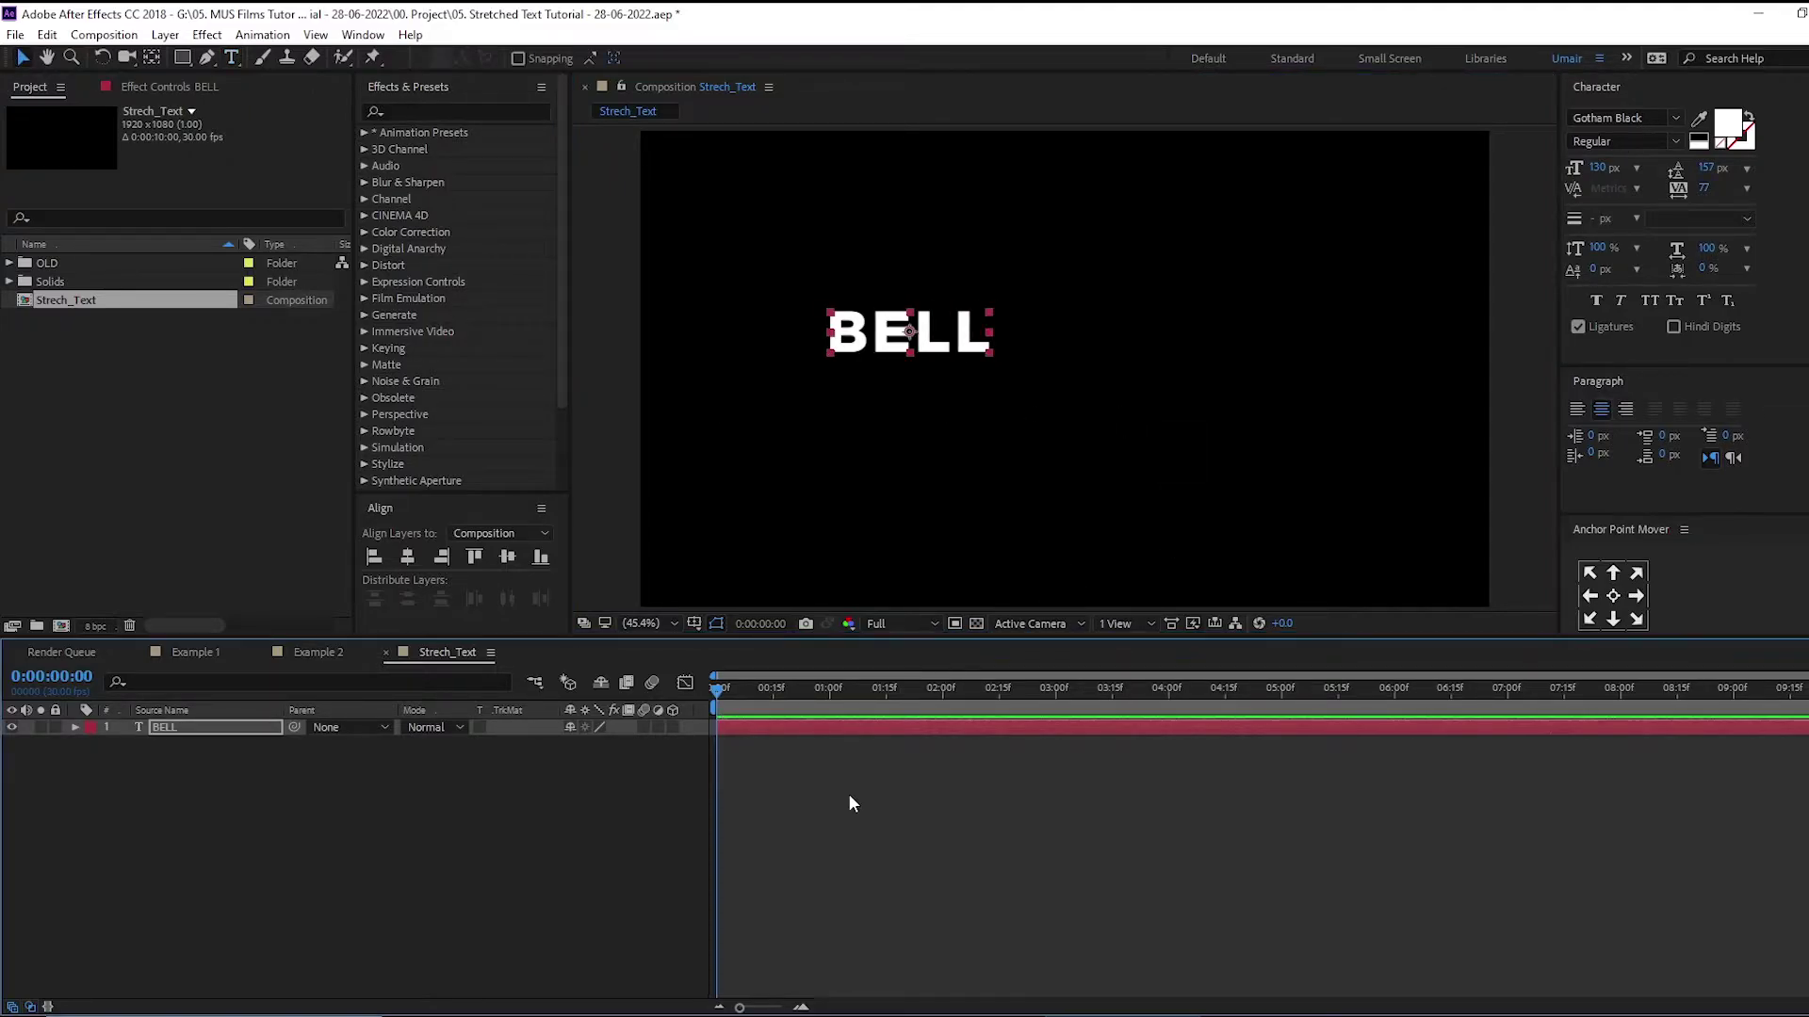
Centre the BELL layer's anchor point and align it horizontally and vertically in the composition
{"action": "left_click", "coordinate": [1611, 595]}
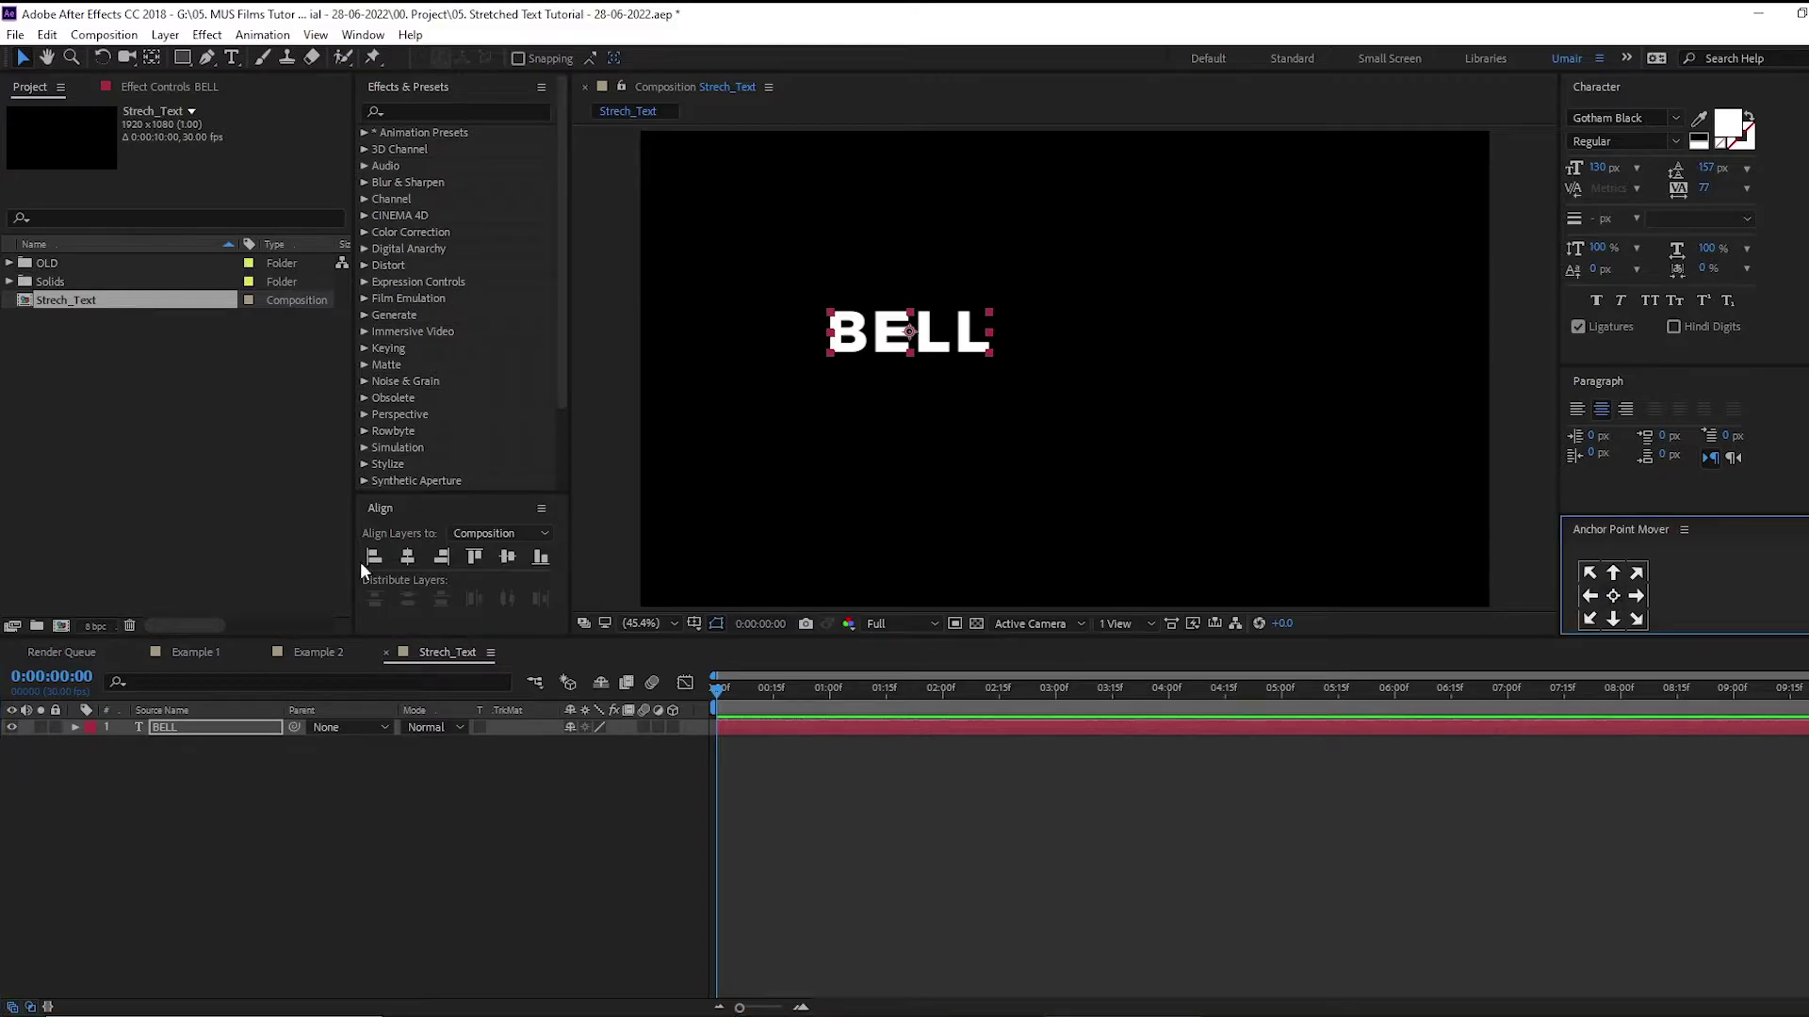
{"action": "left_click", "coordinate": [407, 557]}
{"action": "left_click", "coordinate": [506, 557]}
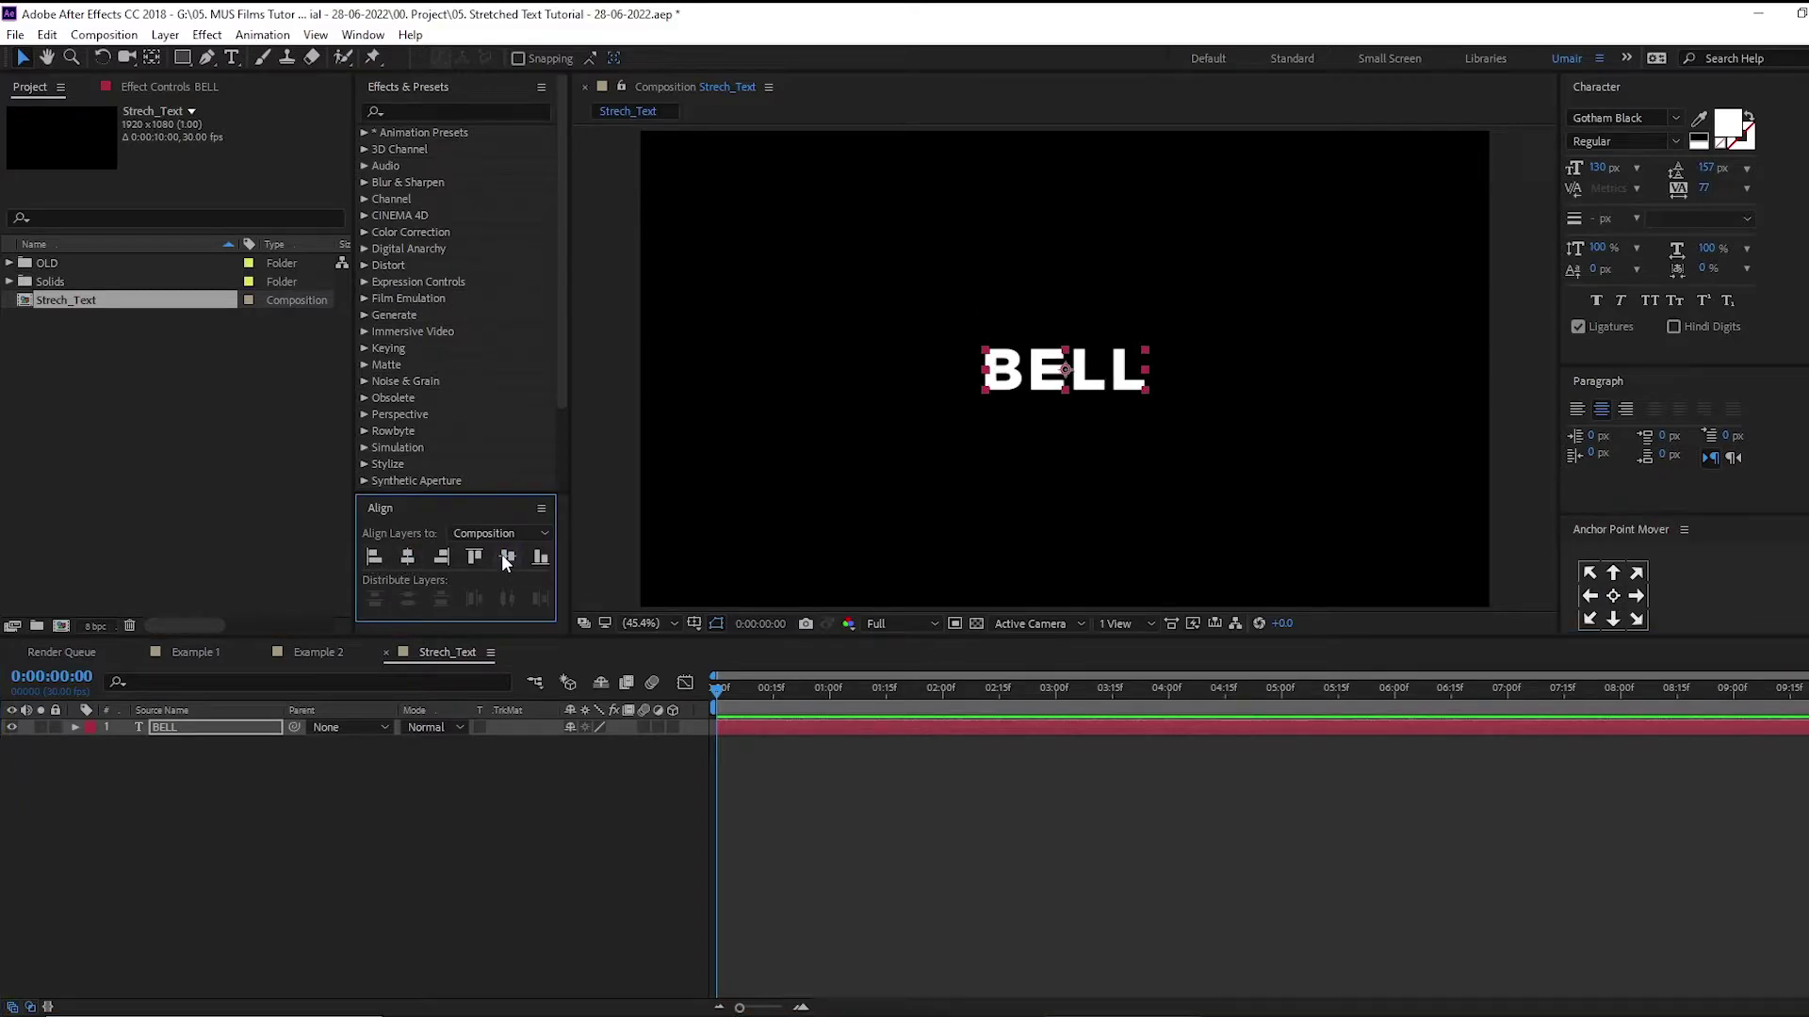
{"action": "left_click", "coordinate": [190, 725]}
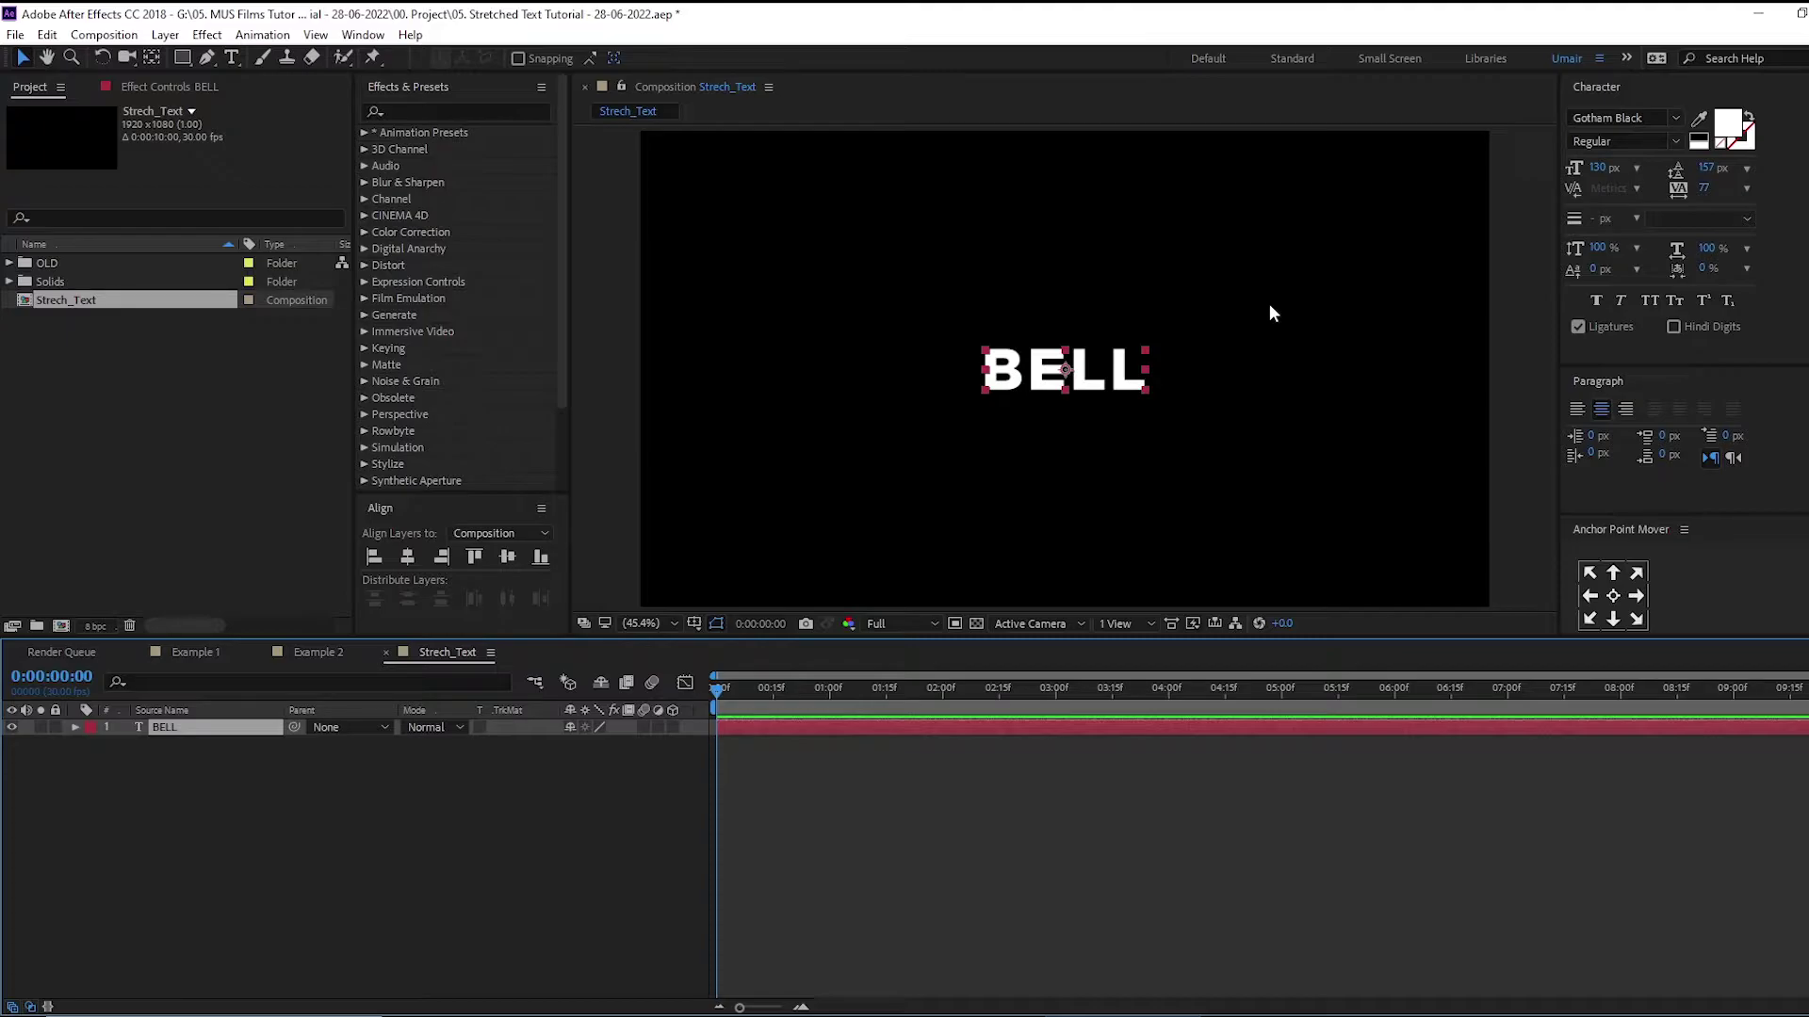
Convert the BELL text layer into a BELL Outlines shape layer with Create Shapes from Text
{"action": "left_click", "coordinate": [409, 791]}
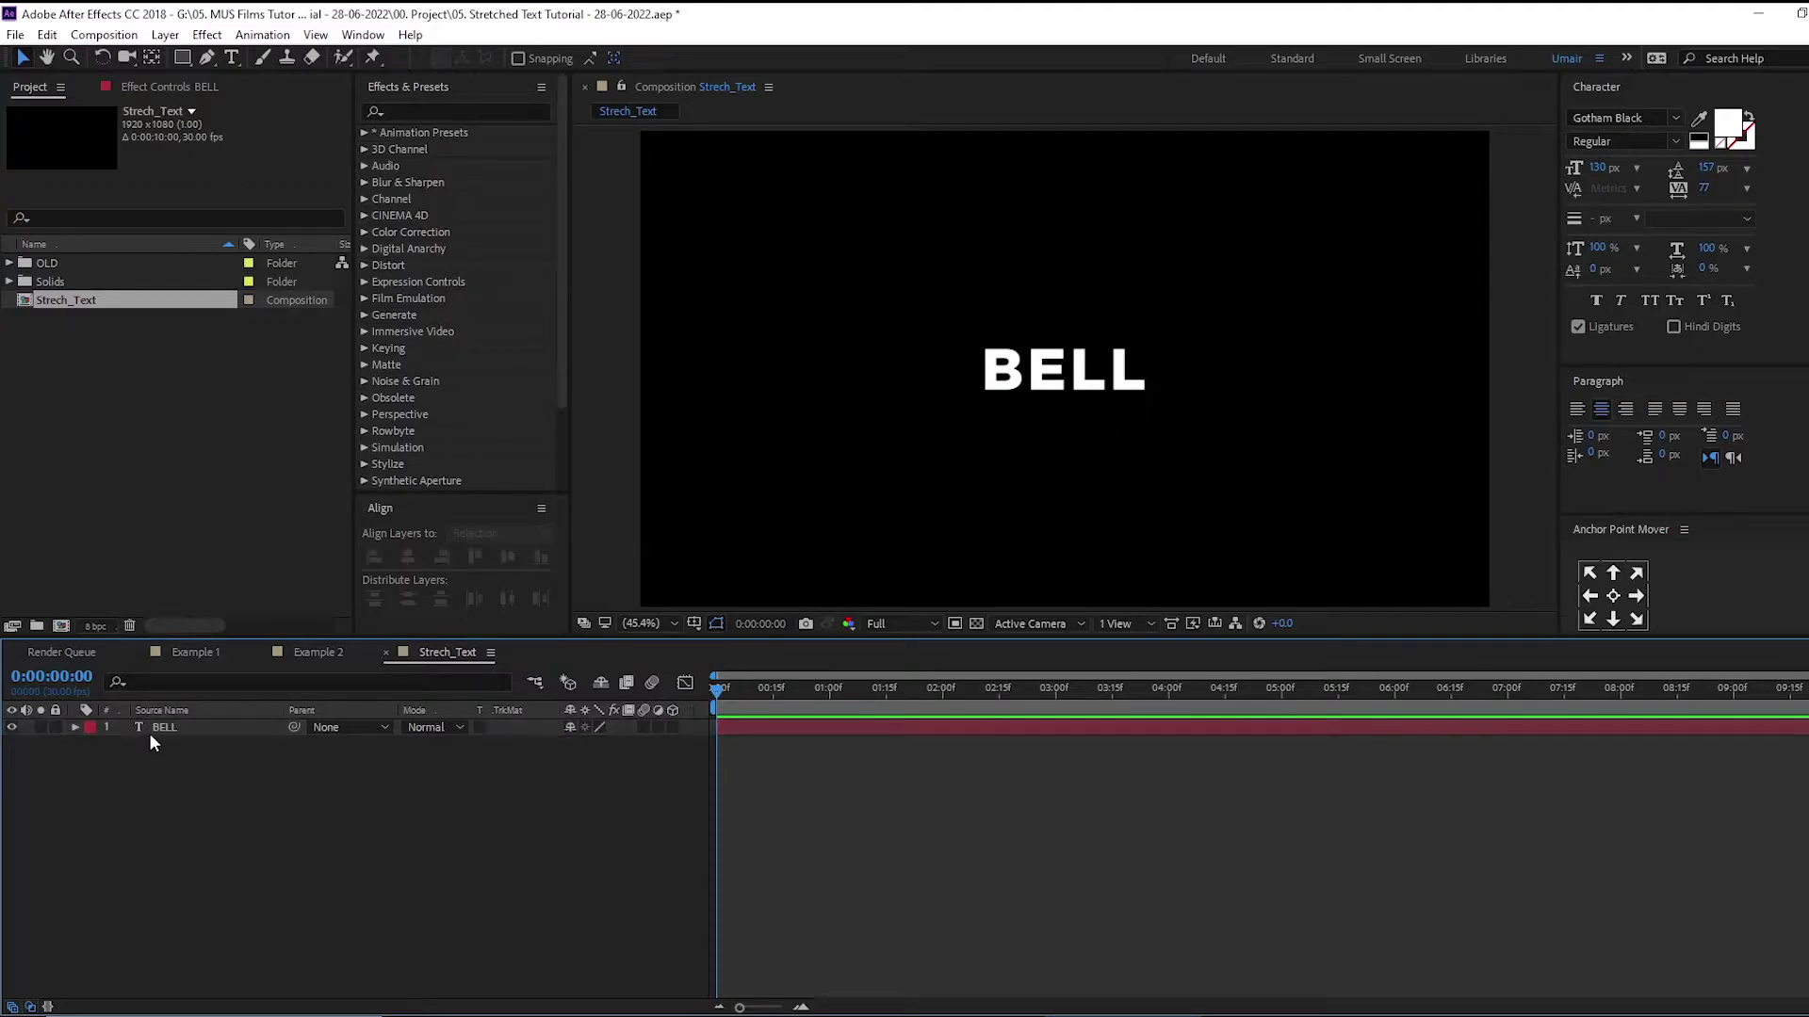
{"action": "right_click", "coordinate": [170, 728]}
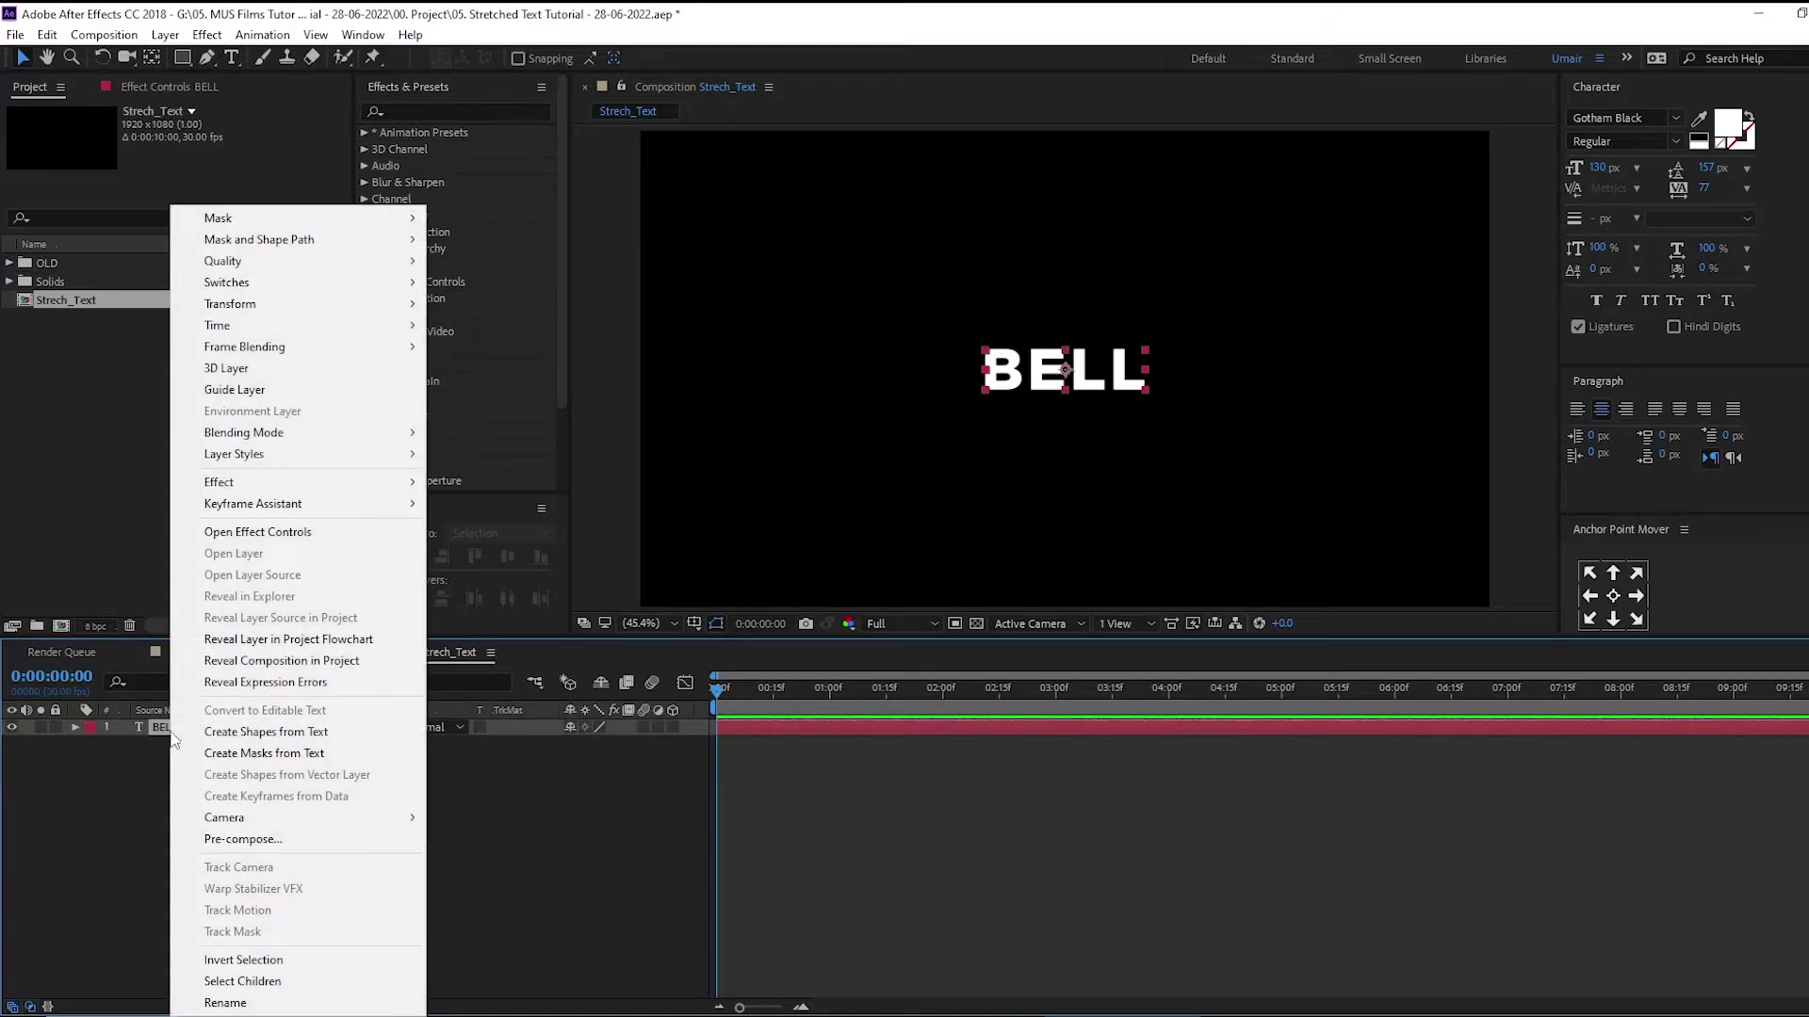
{"action": "left_click", "coordinate": [253, 735]}
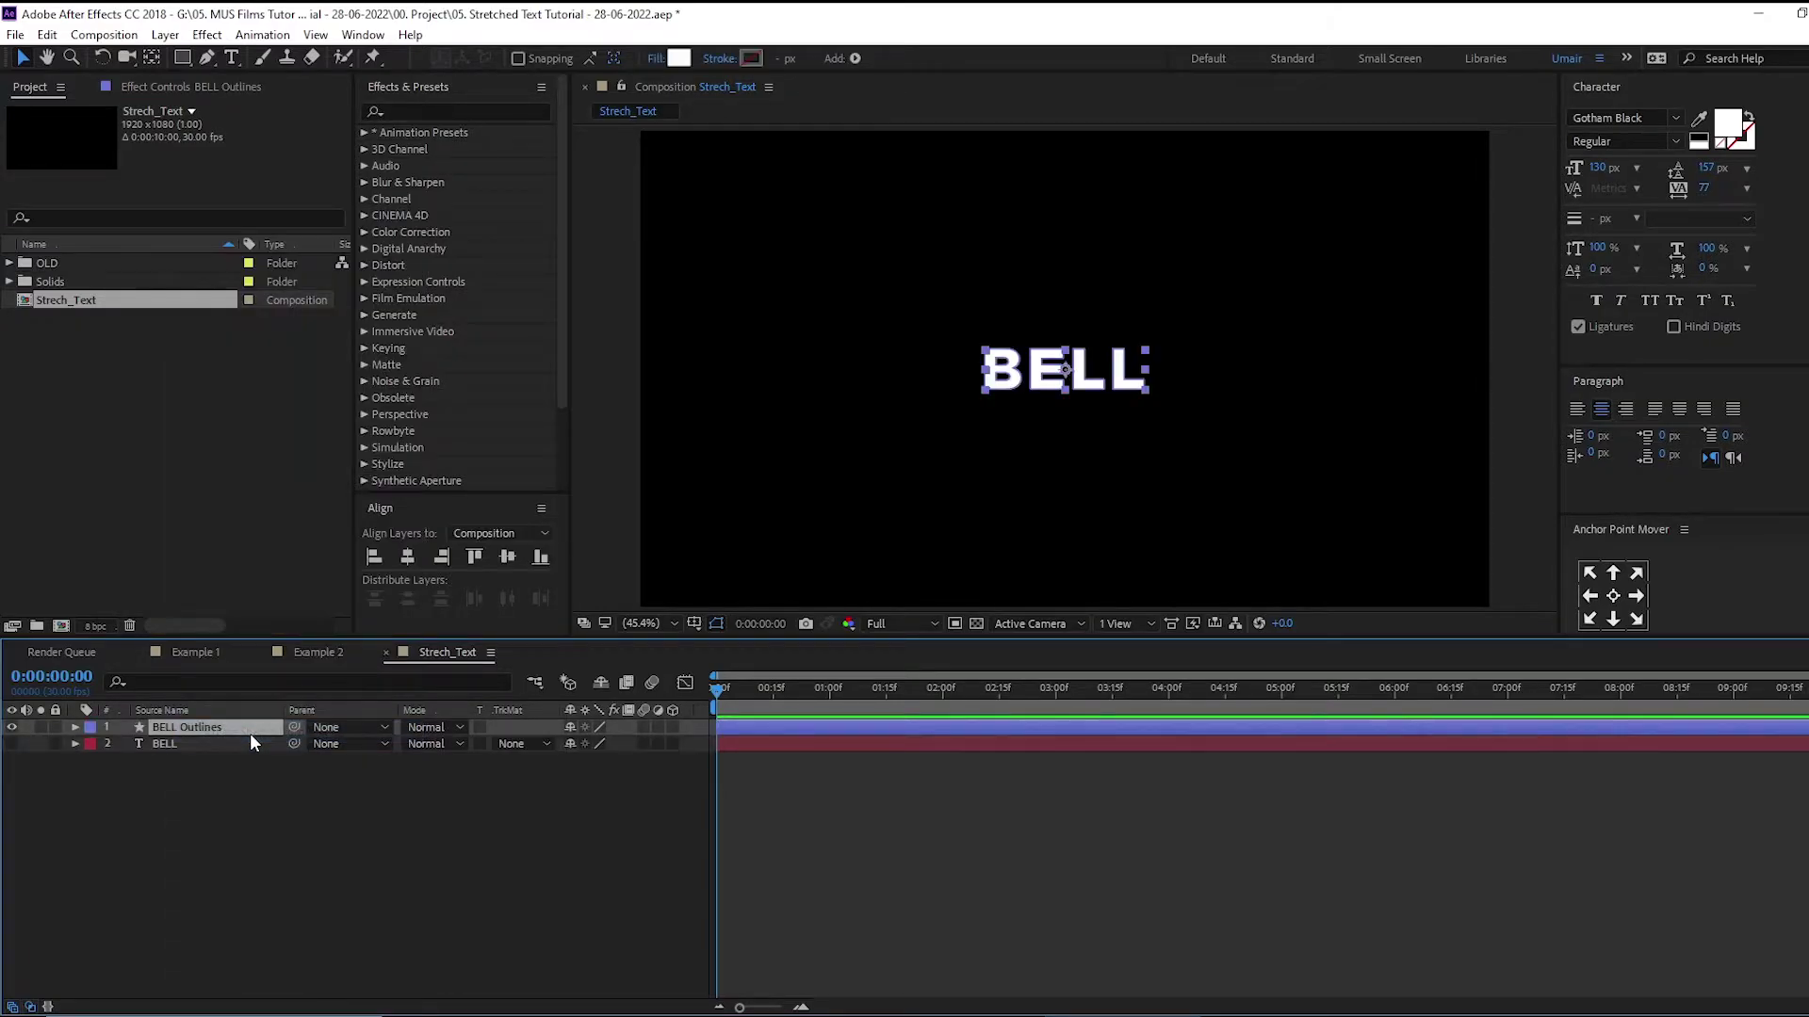
{"action": "left_click", "coordinate": [174, 727]}
{"action": "left_click", "coordinate": [183, 743]}
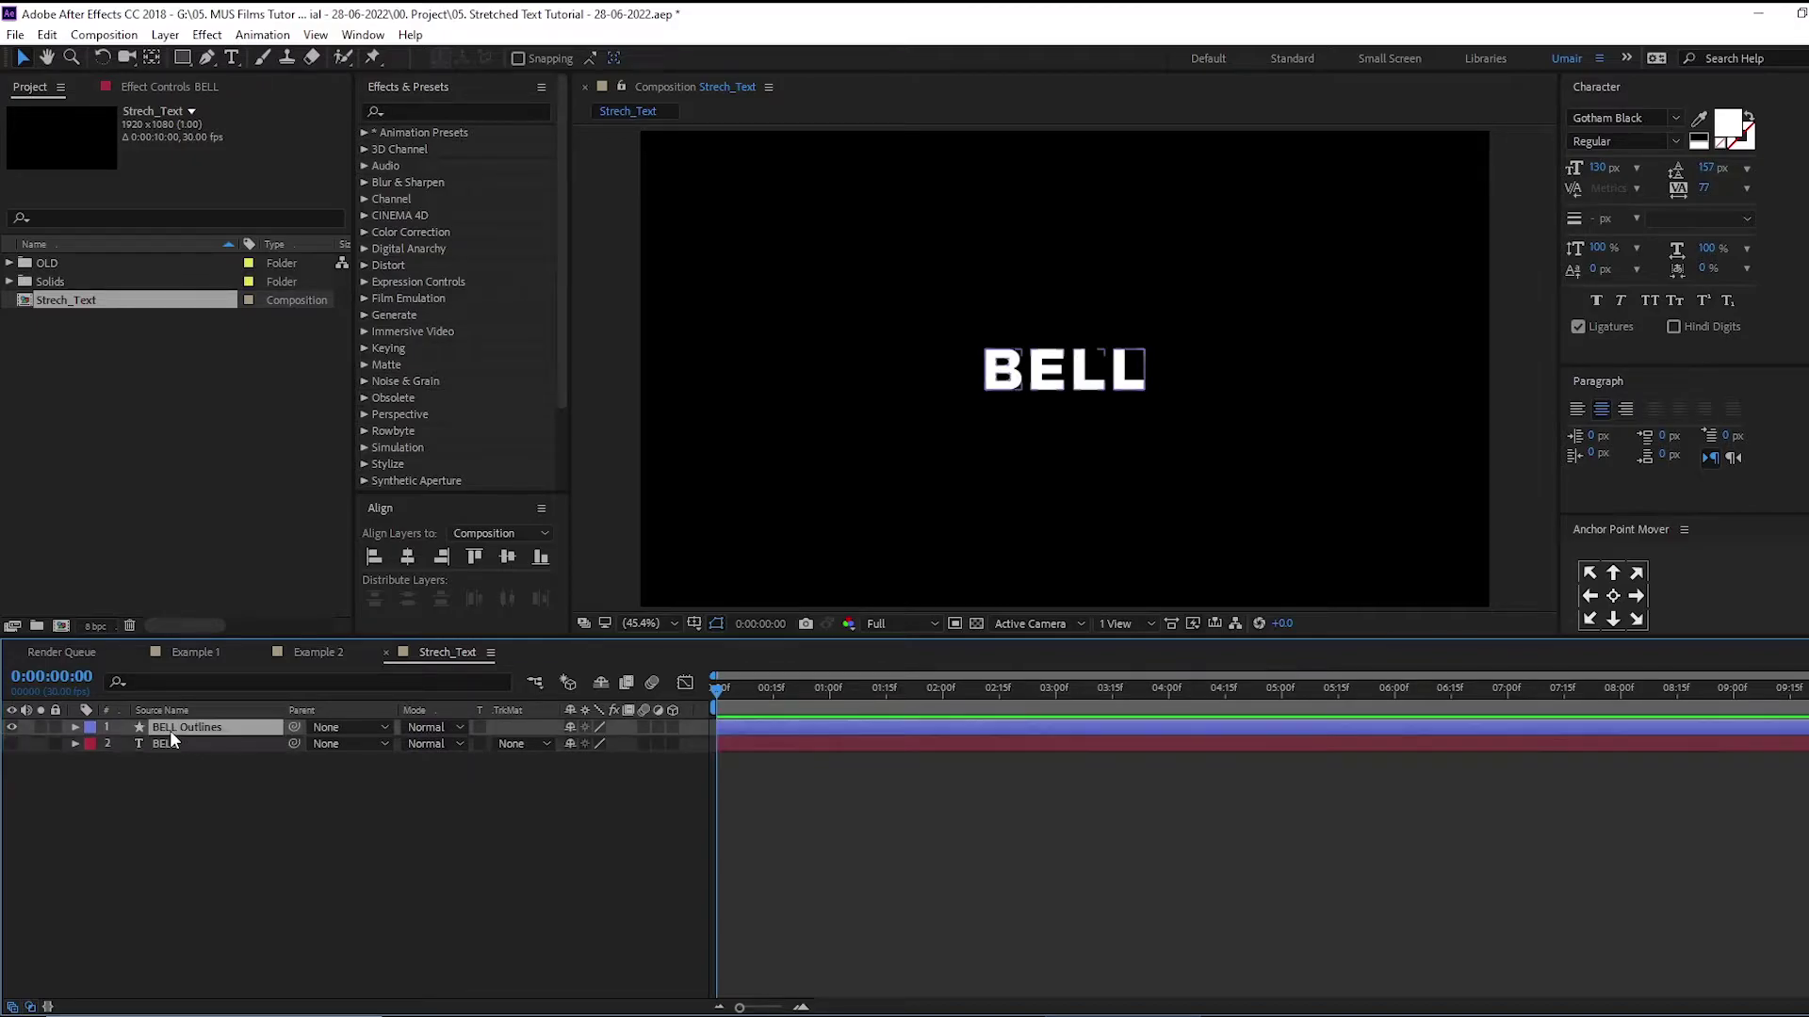
{"action": "left_click", "coordinate": [171, 730]}
Expand BELL Outlines Contents to inspect the B, E, L, L groups and the B sub-paths
{"action": "left_click", "coordinate": [76, 727]}
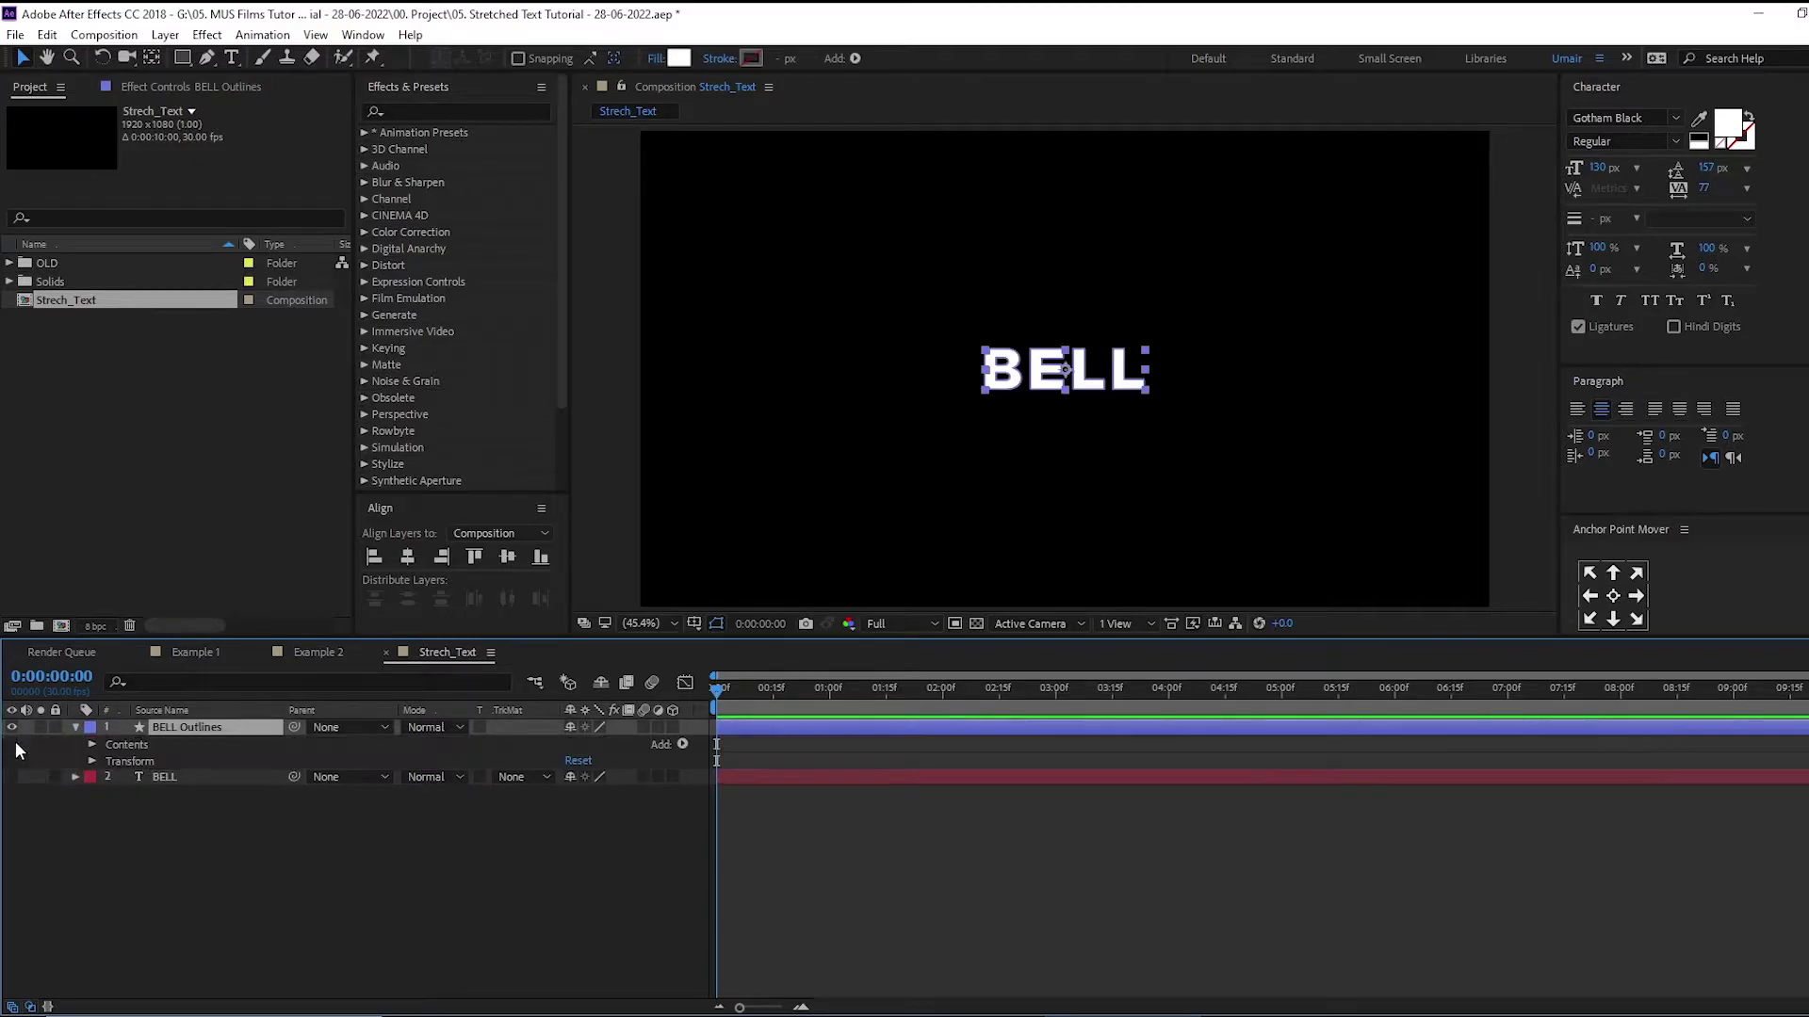
{"action": "left_click", "coordinate": [91, 745]}
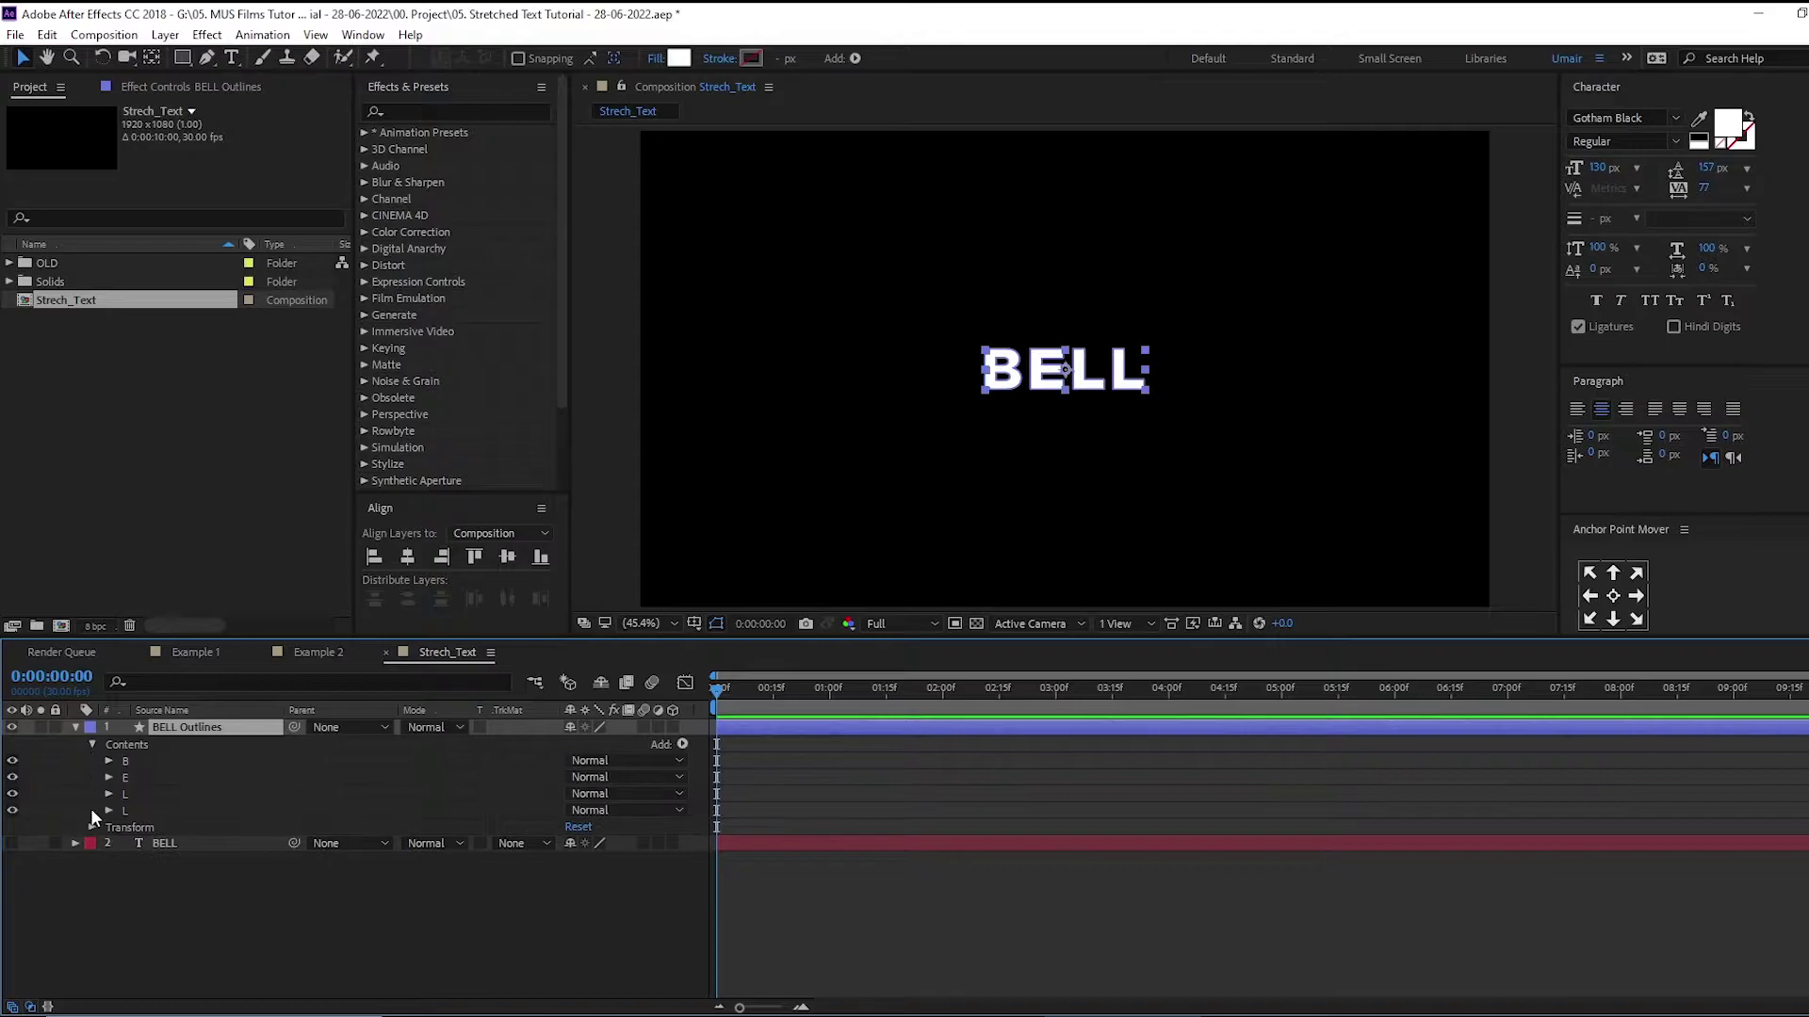
{"action": "left_click", "coordinate": [126, 763]}
{"action": "left_click", "coordinate": [128, 777]}
{"action": "left_click", "coordinate": [132, 793]}
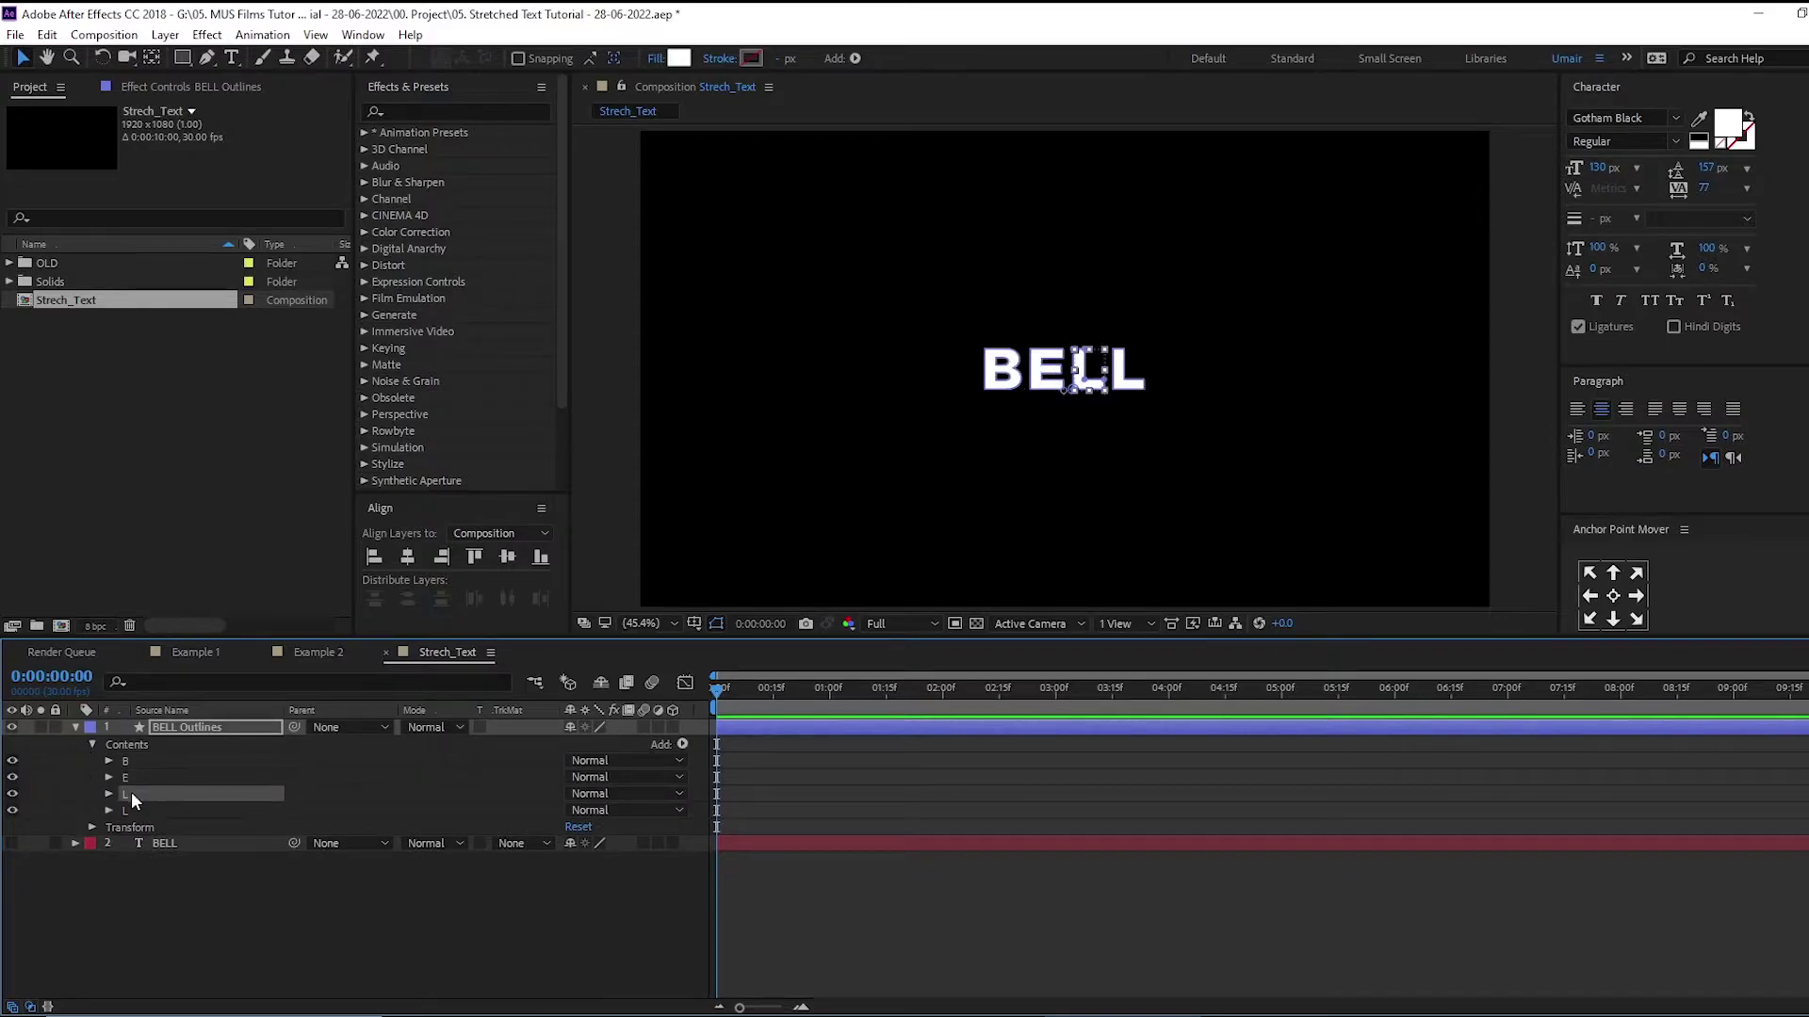
{"action": "left_click", "coordinate": [132, 810]}
{"action": "left_click", "coordinate": [130, 793]}
{"action": "left_click", "coordinate": [95, 814]}
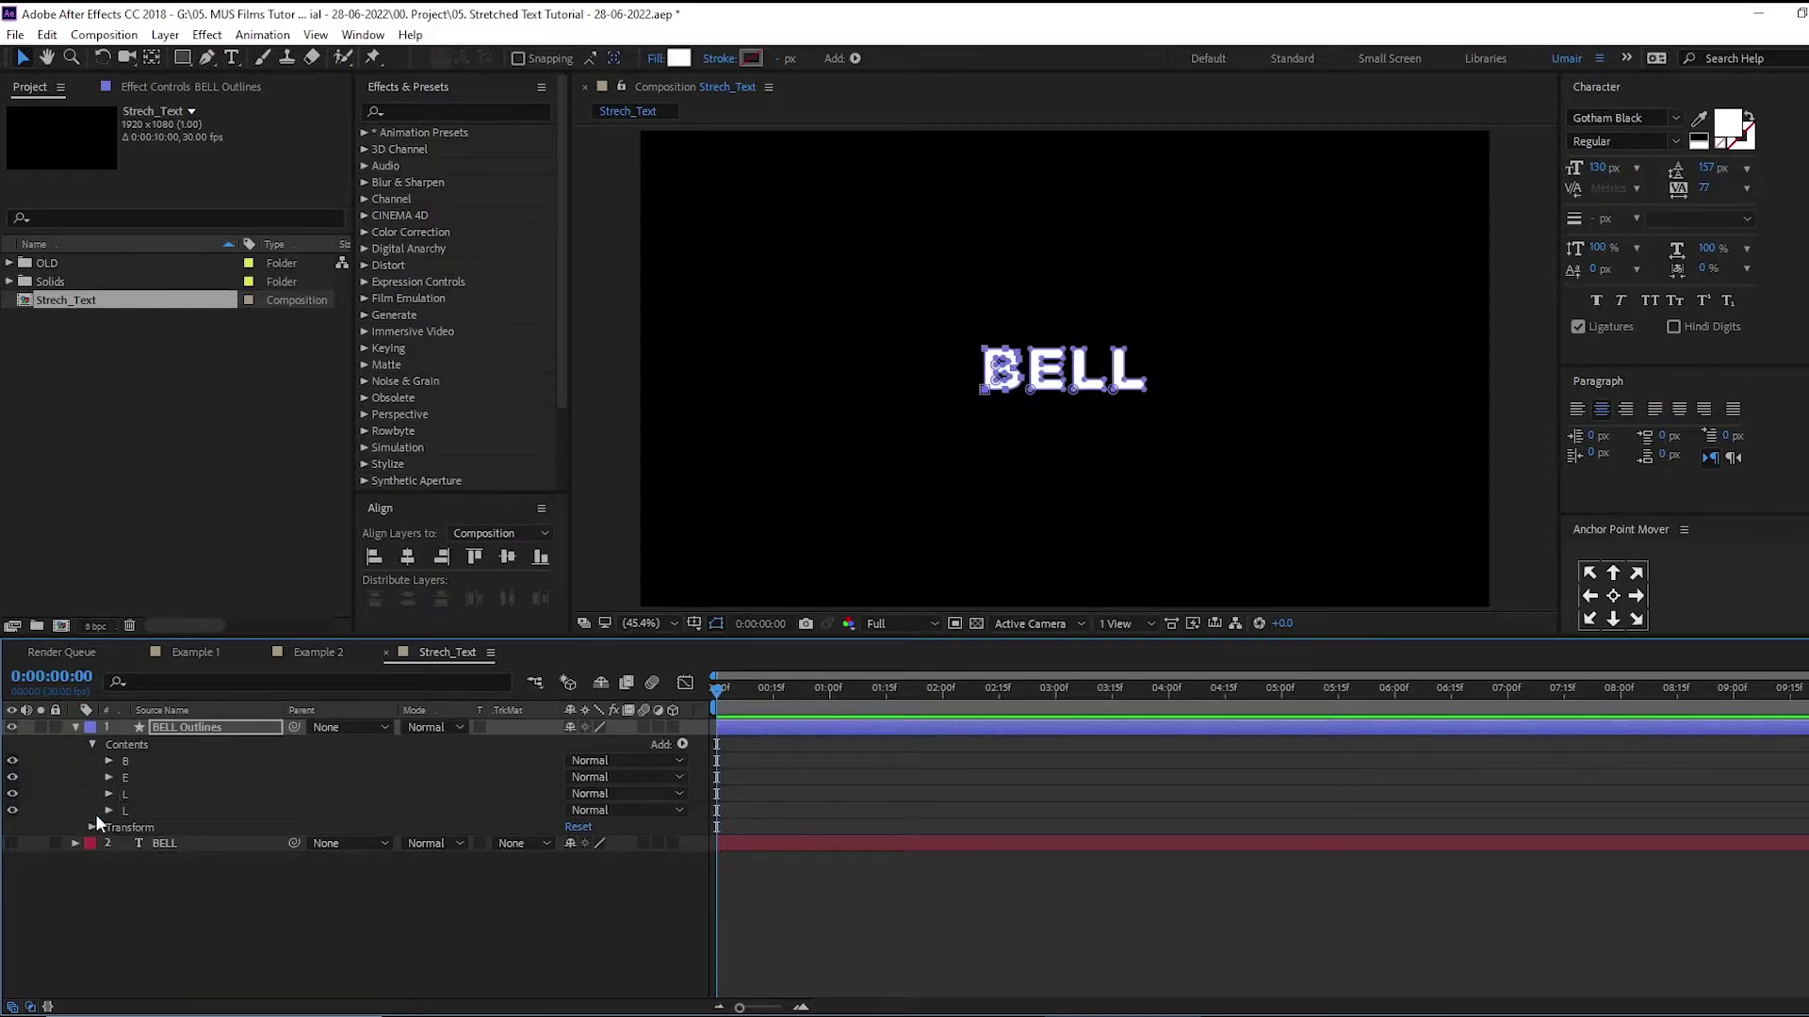
{"action": "left_click", "coordinate": [108, 761]}
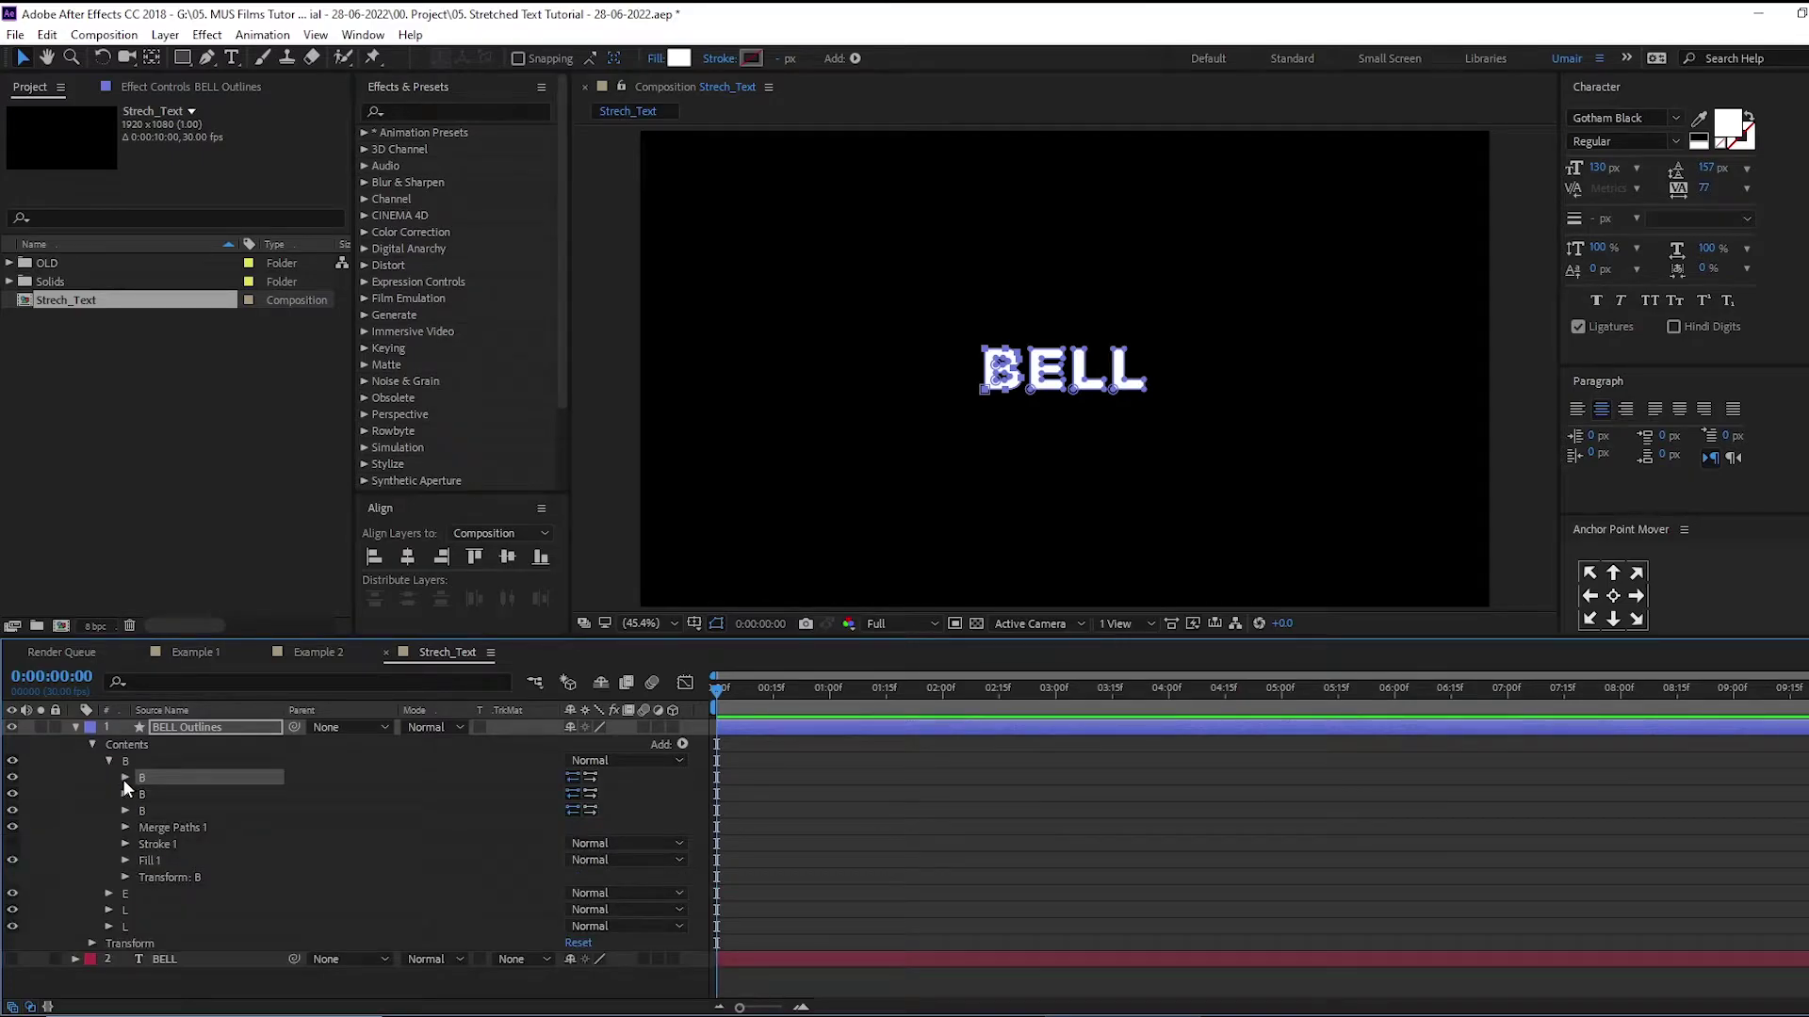
{"action": "left_click", "coordinate": [124, 778]}
{"action": "left_click", "coordinate": [108, 761]}
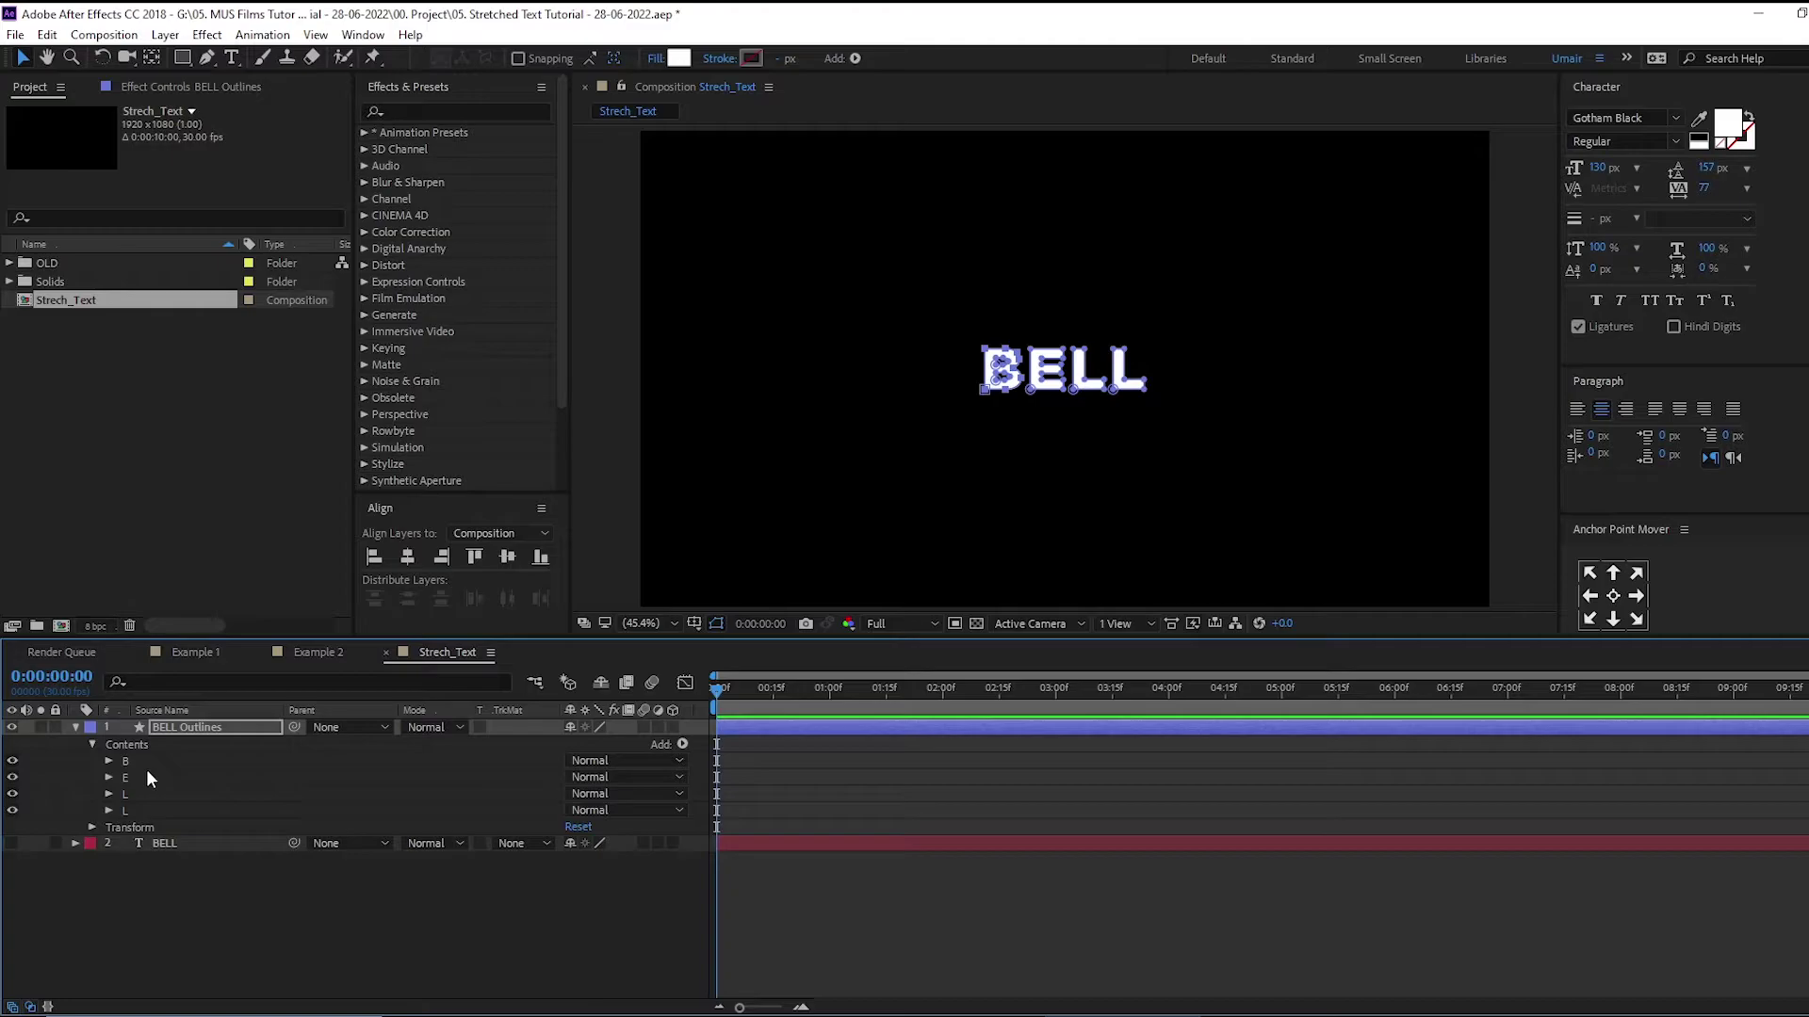
Filter properties by 'path' and add a Path keyframe to every B, E and L path
{"action": "left_click", "coordinate": [162, 684]}
{"action": "type", "text": "path"}
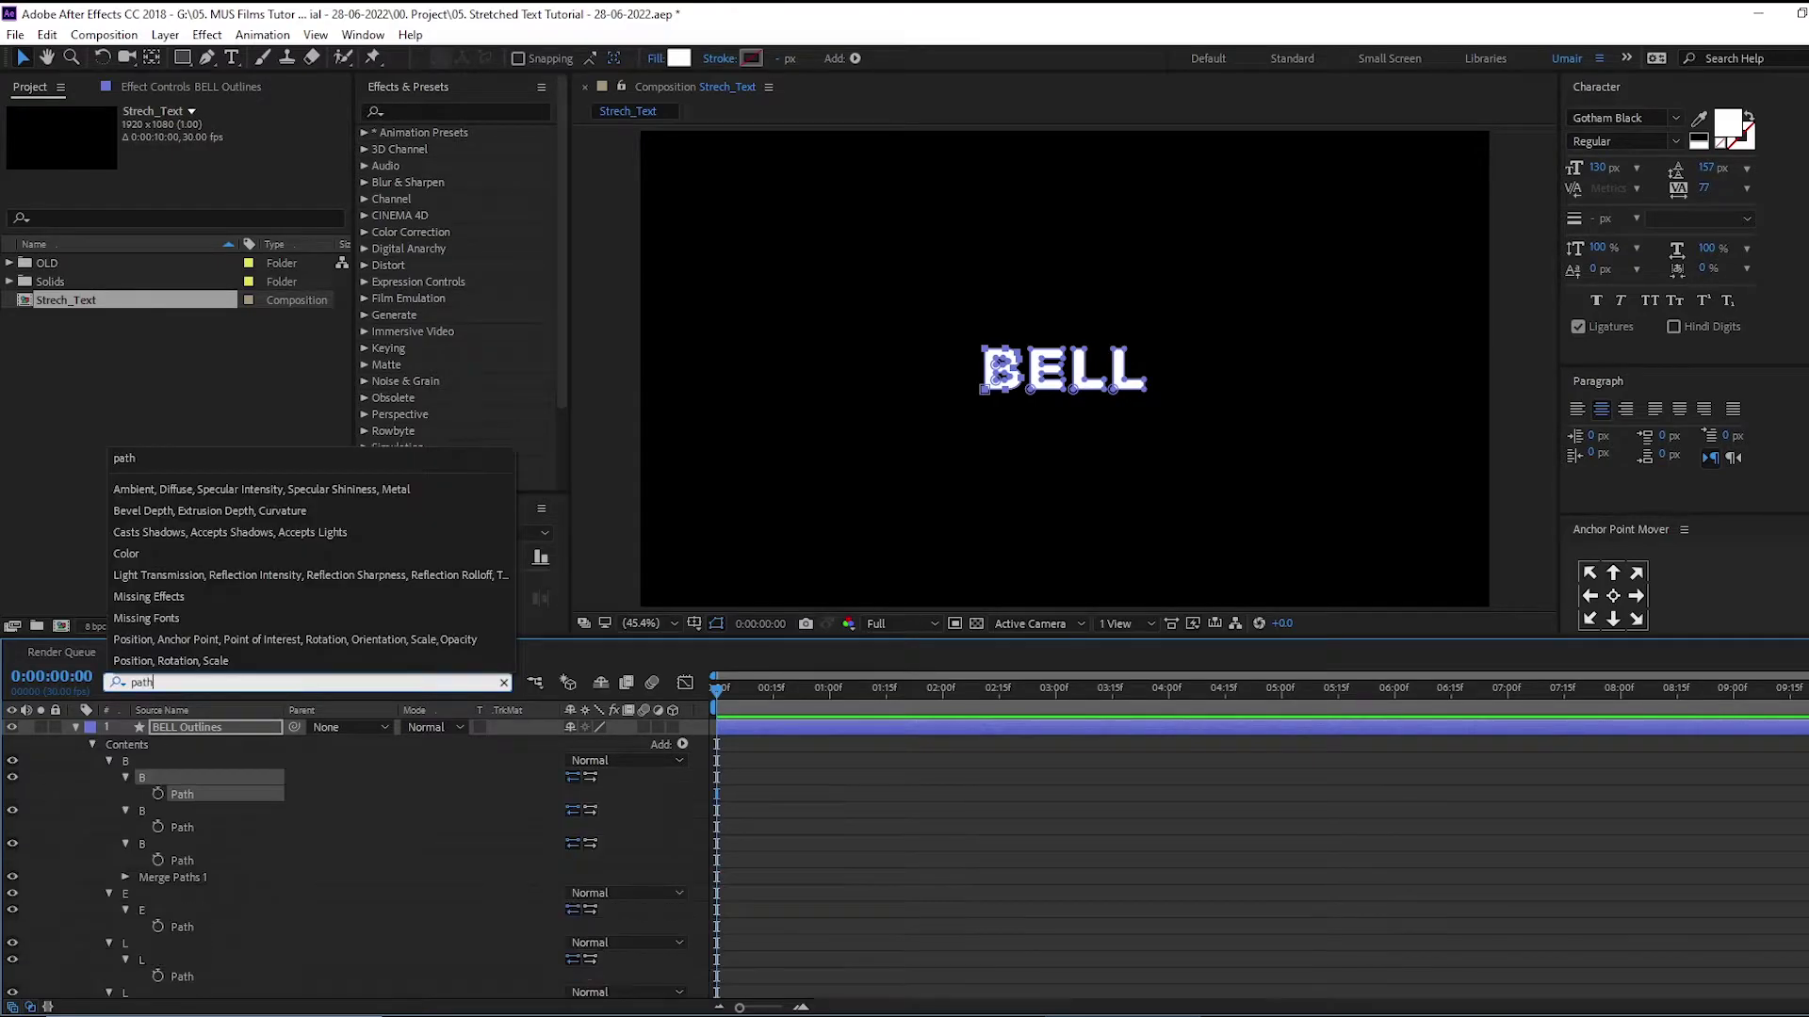
{"action": "left_click", "coordinate": [159, 794]}
{"action": "left_click", "coordinate": [158, 827]}
{"action": "left_click", "coordinate": [157, 861]}
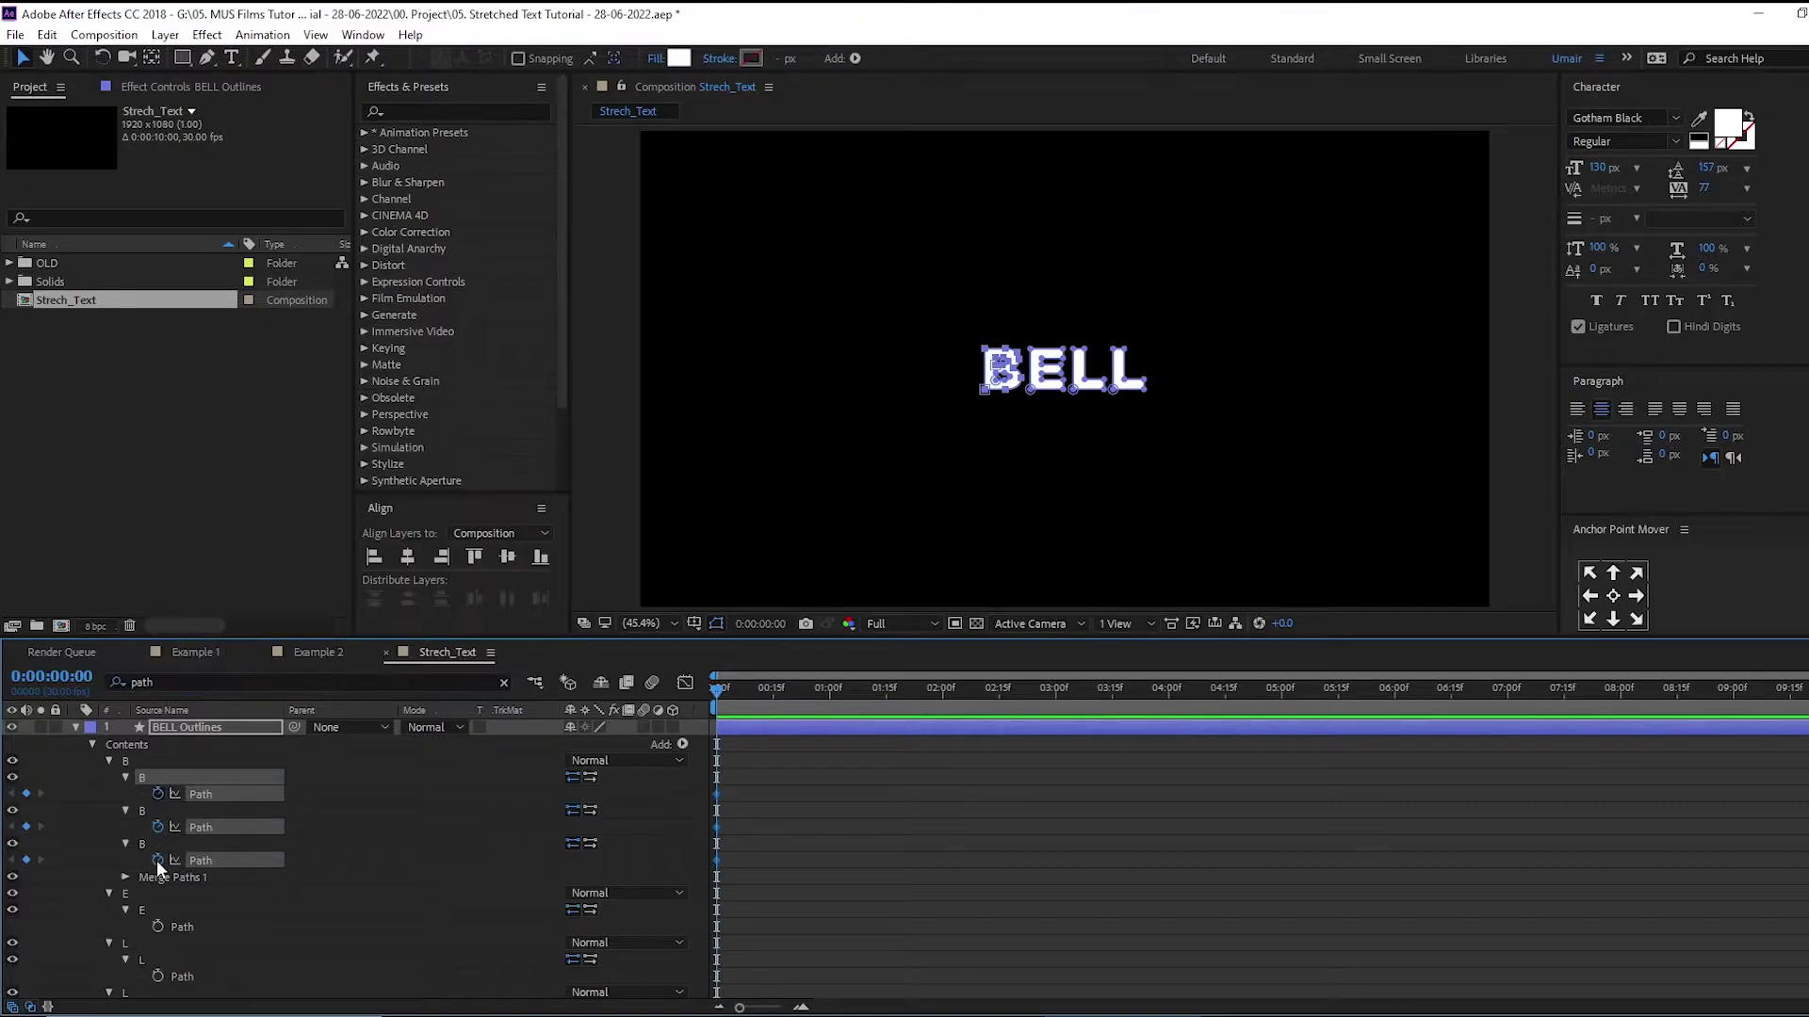
{"action": "left_click", "coordinate": [158, 927]}
{"action": "left_click", "coordinate": [159, 978]}
{"action": "scroll", "coordinate": [302, 910], "scroll_direction": "down", "scroll_amount": 1}
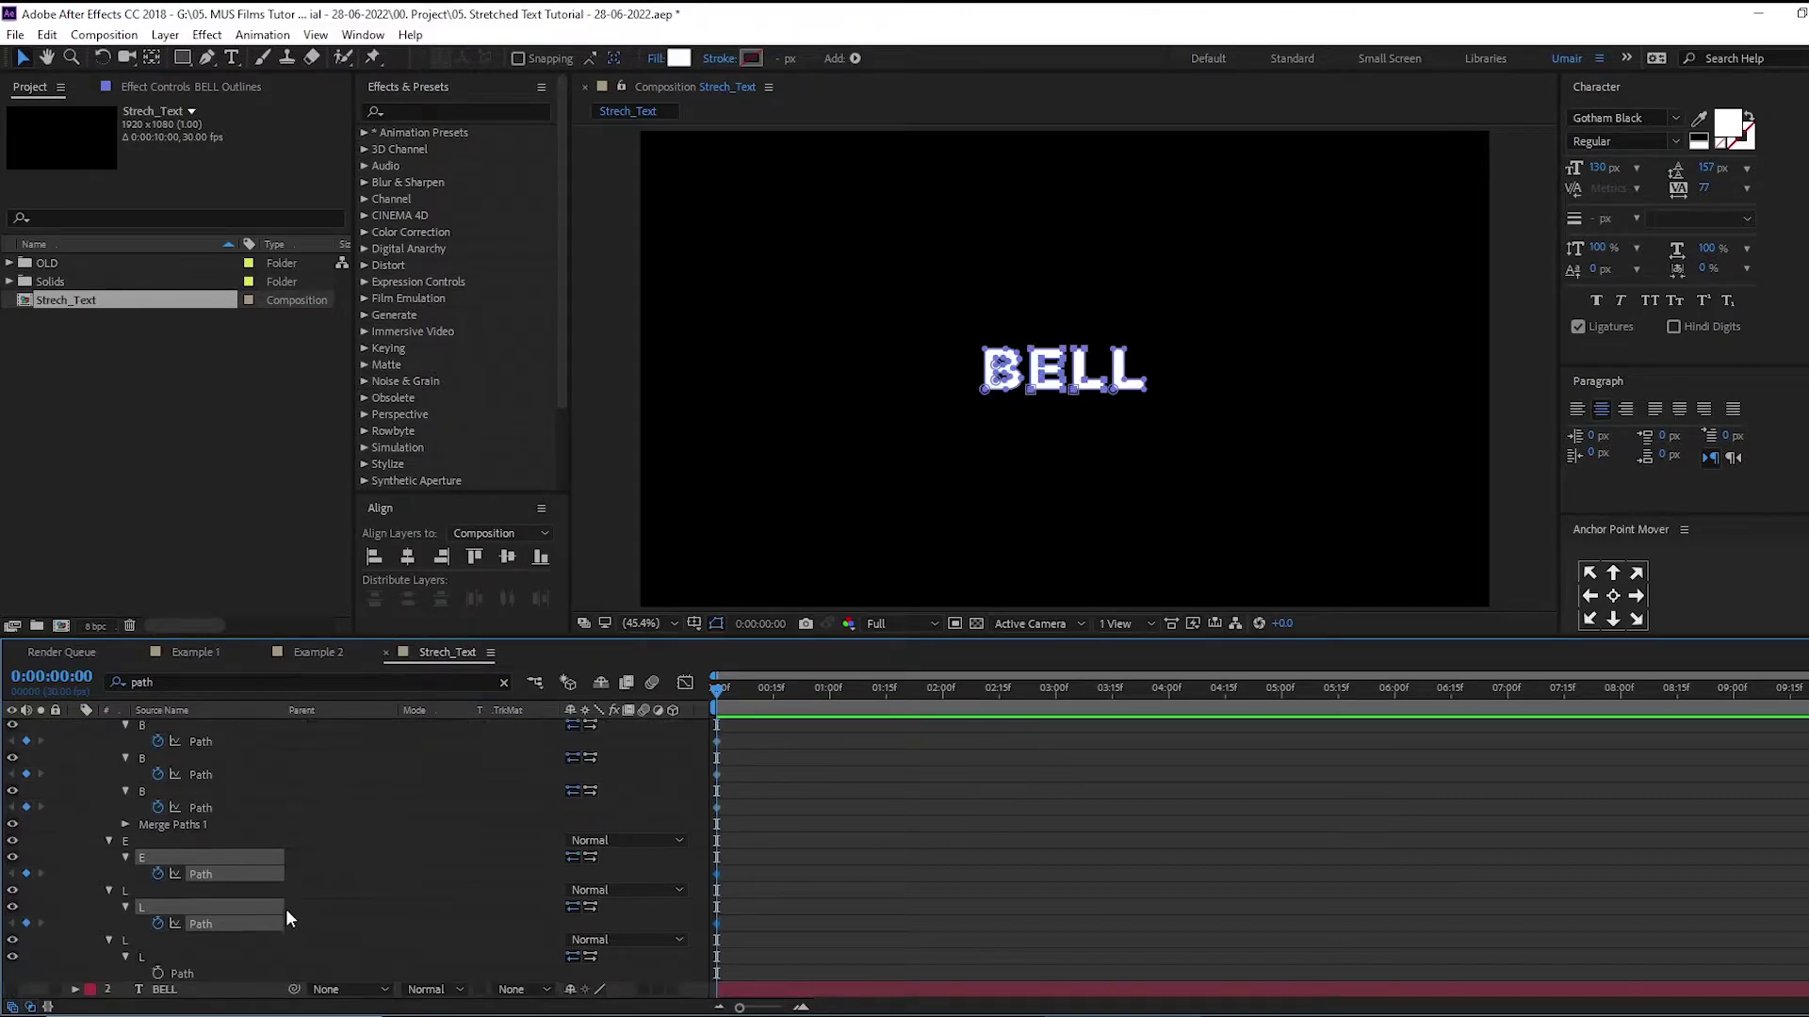
{"action": "left_click", "coordinate": [158, 974]}
Move all Path keyframes to about frame 23 and set the current time to 20
{"action": "left_click", "coordinate": [795, 777]}
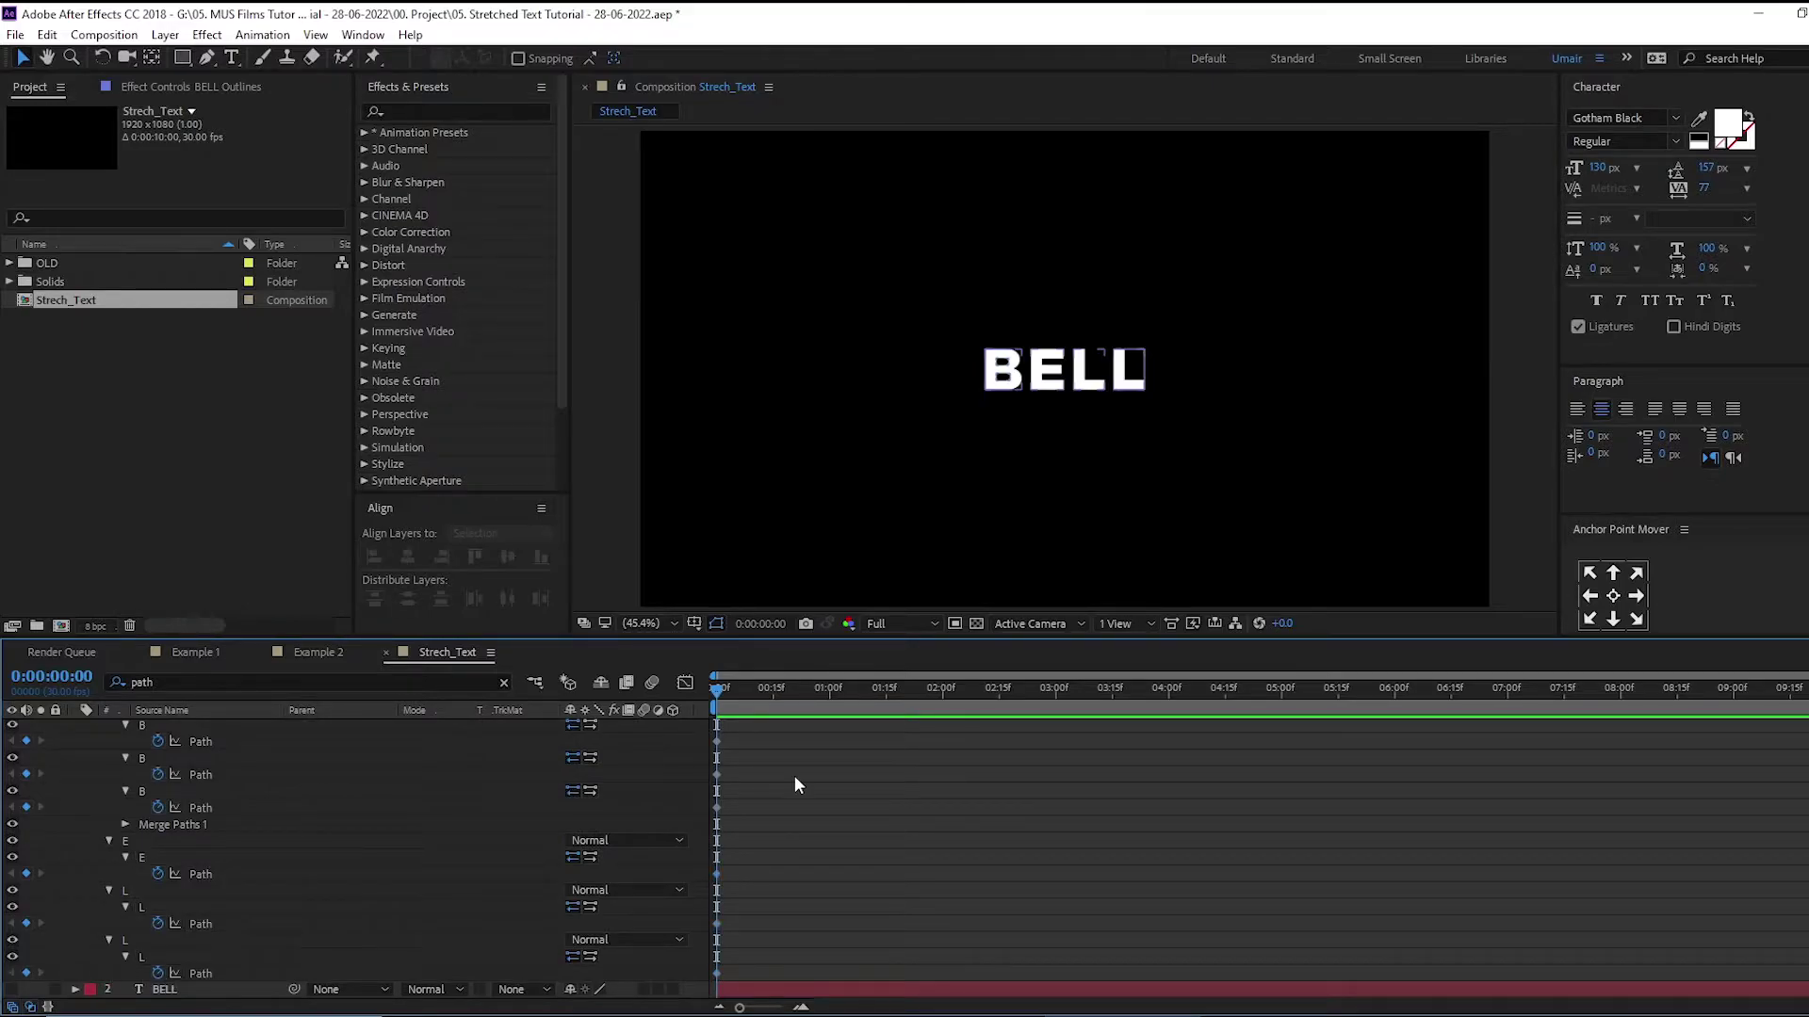
{"action": "left_click_drag", "start_coordinate": [779, 721], "coordinate": [645, 994]}
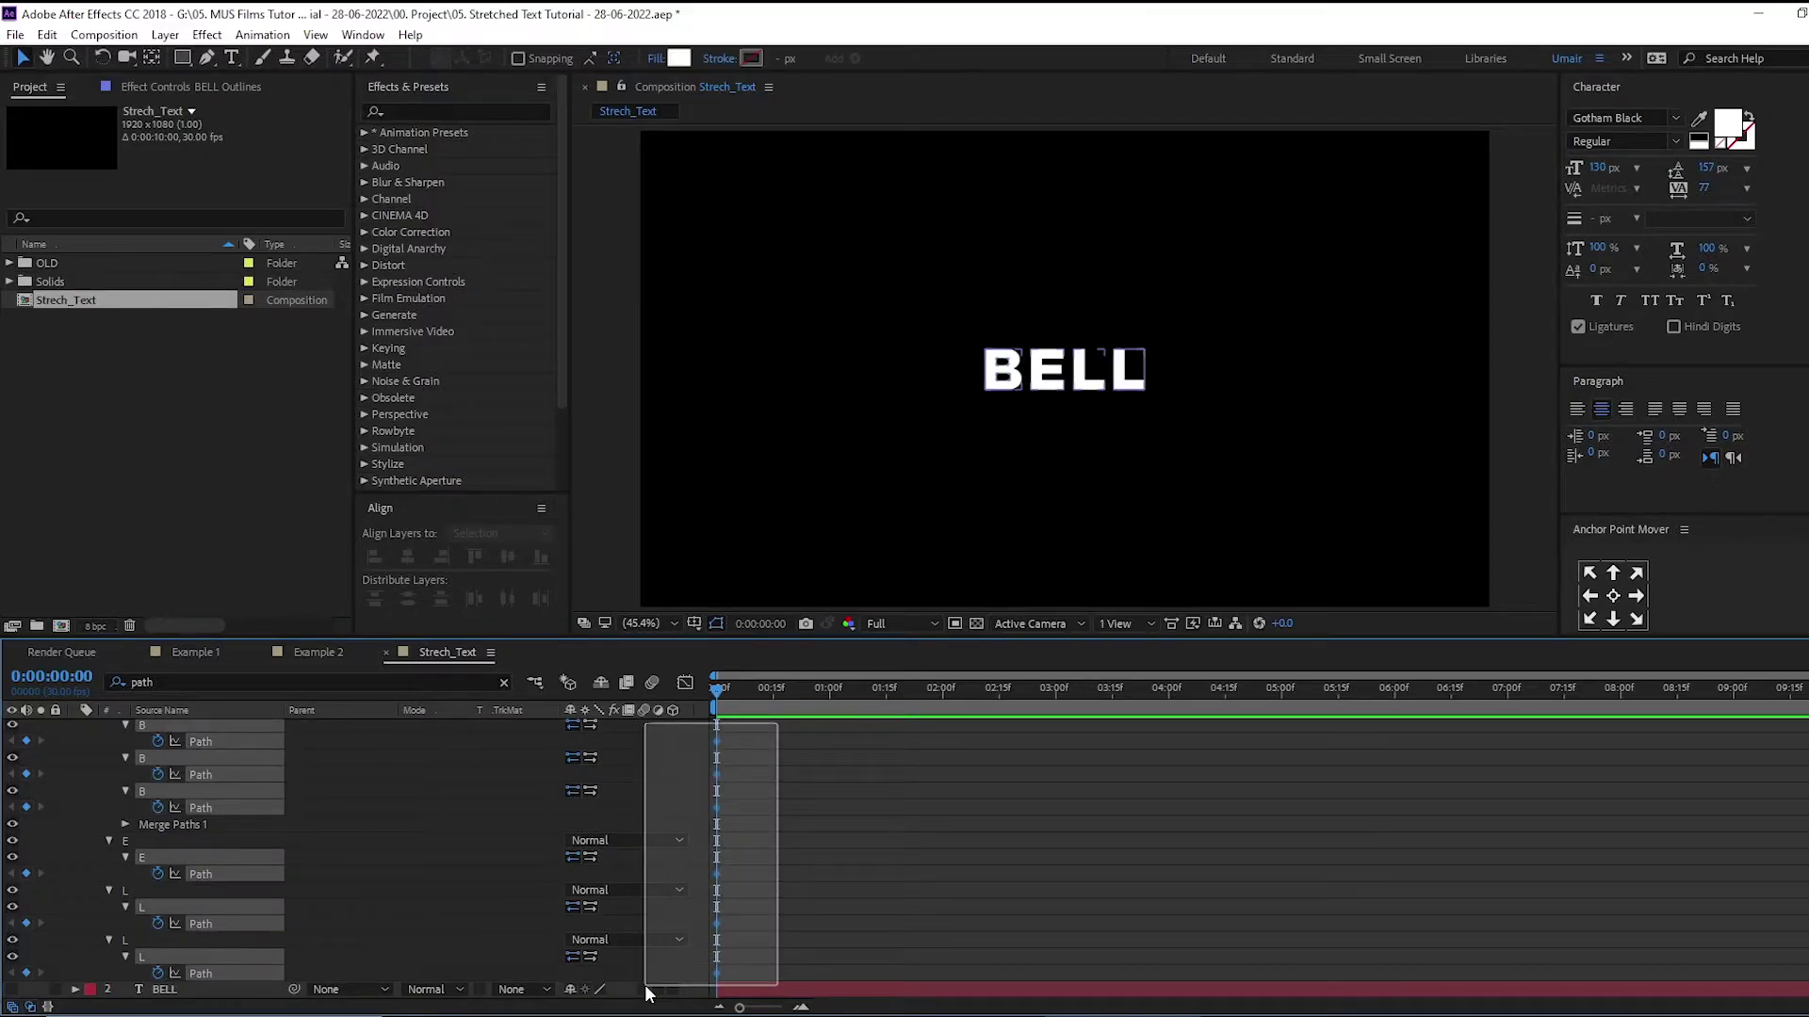
{"action": "left_click_drag", "start_coordinate": [716, 923], "coordinate": [801, 904]}
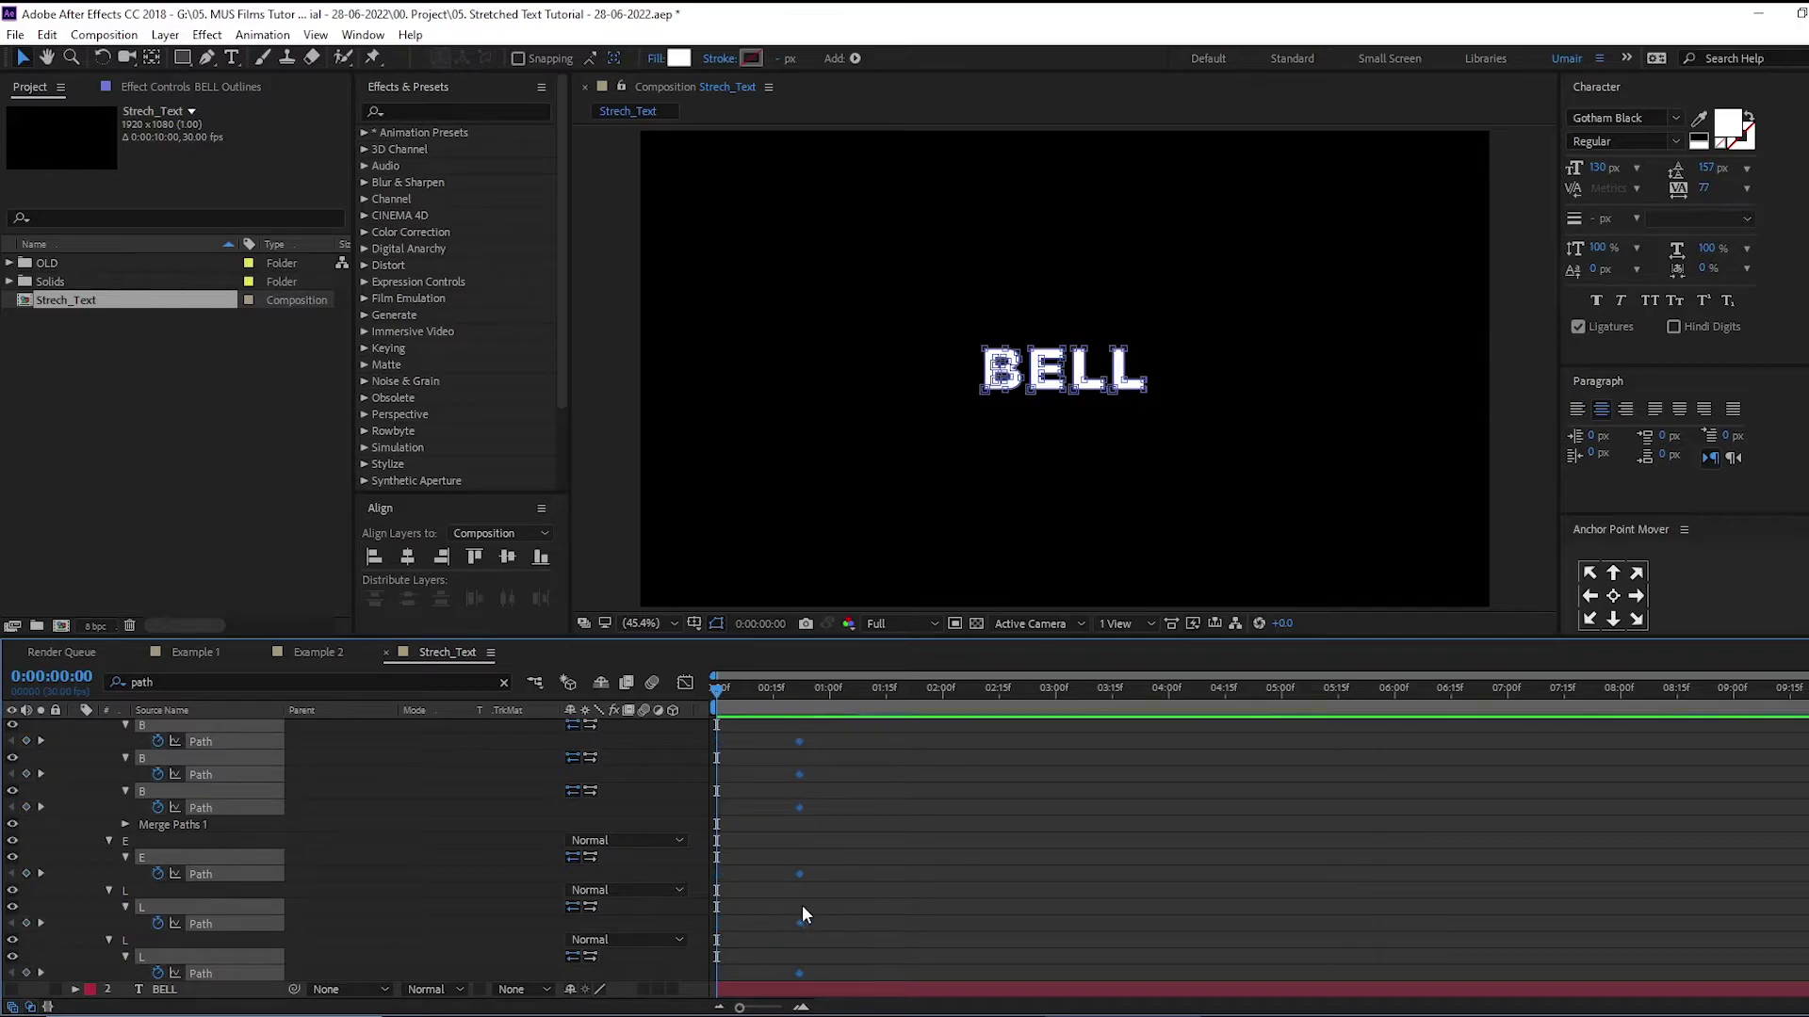
{"action": "left_click", "coordinate": [52, 677]}
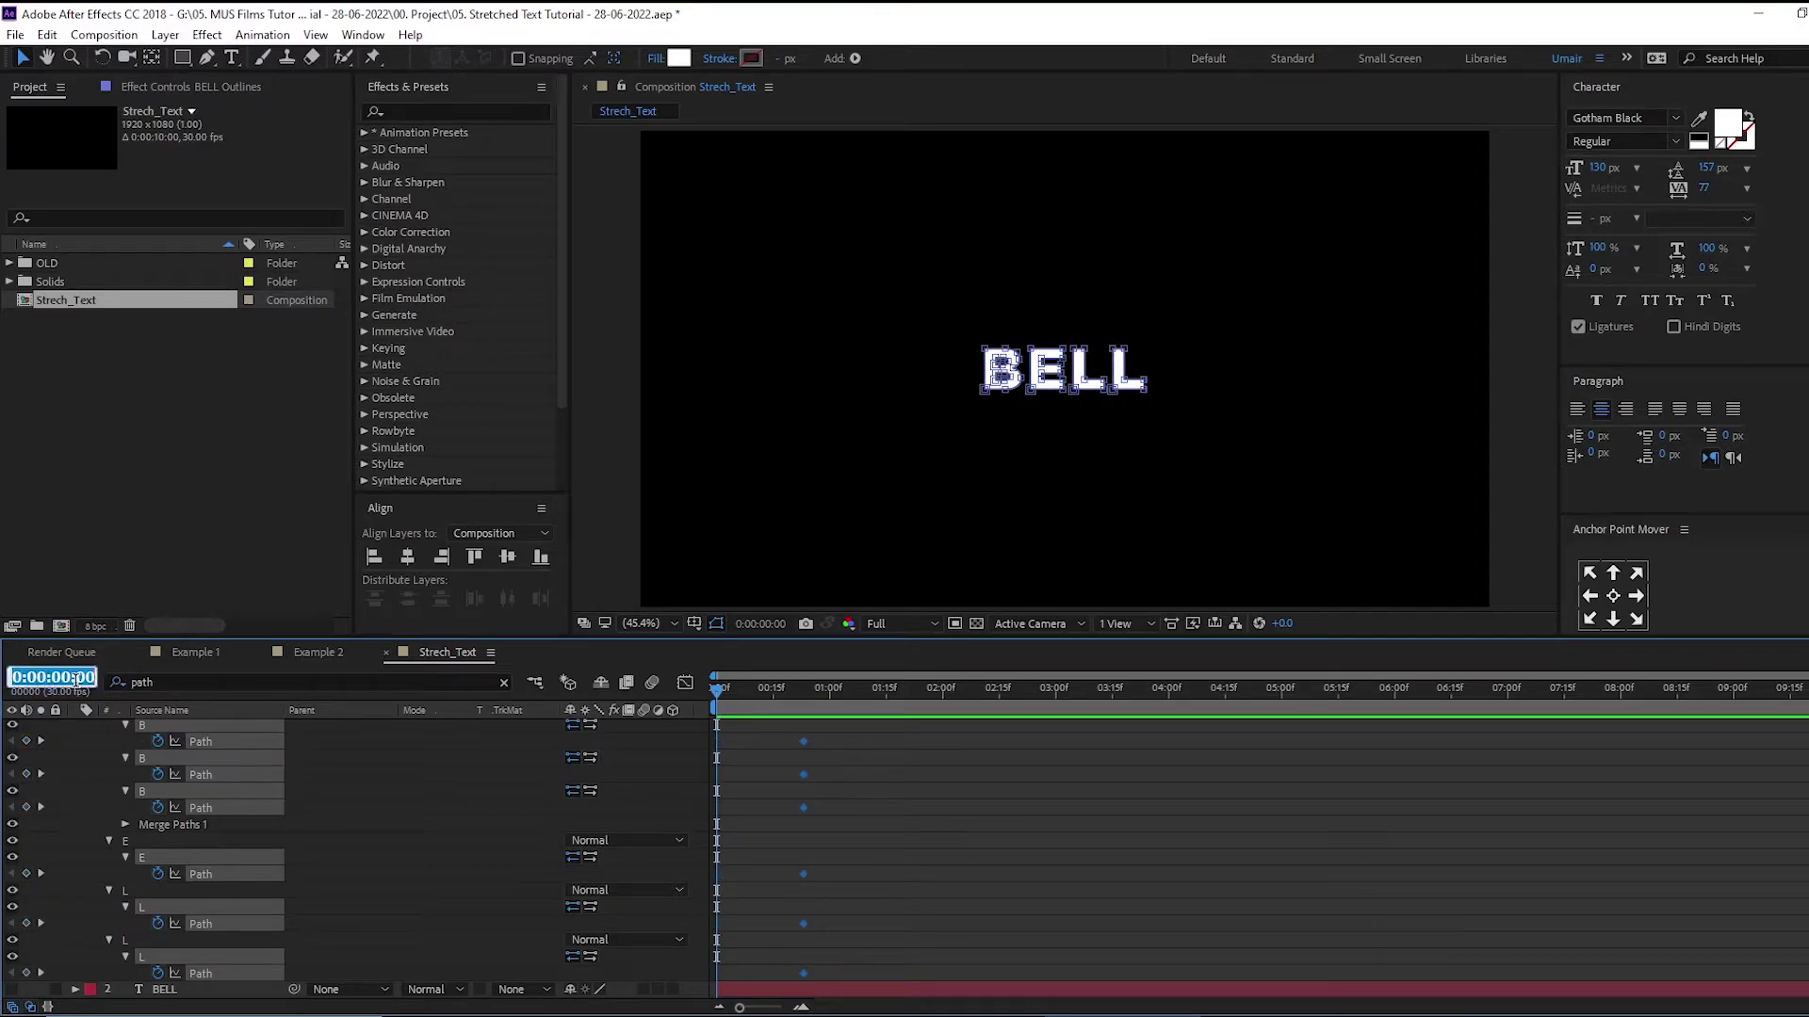
{"action": "type", "text": "20"}
{"action": "key", "text": "Return"}
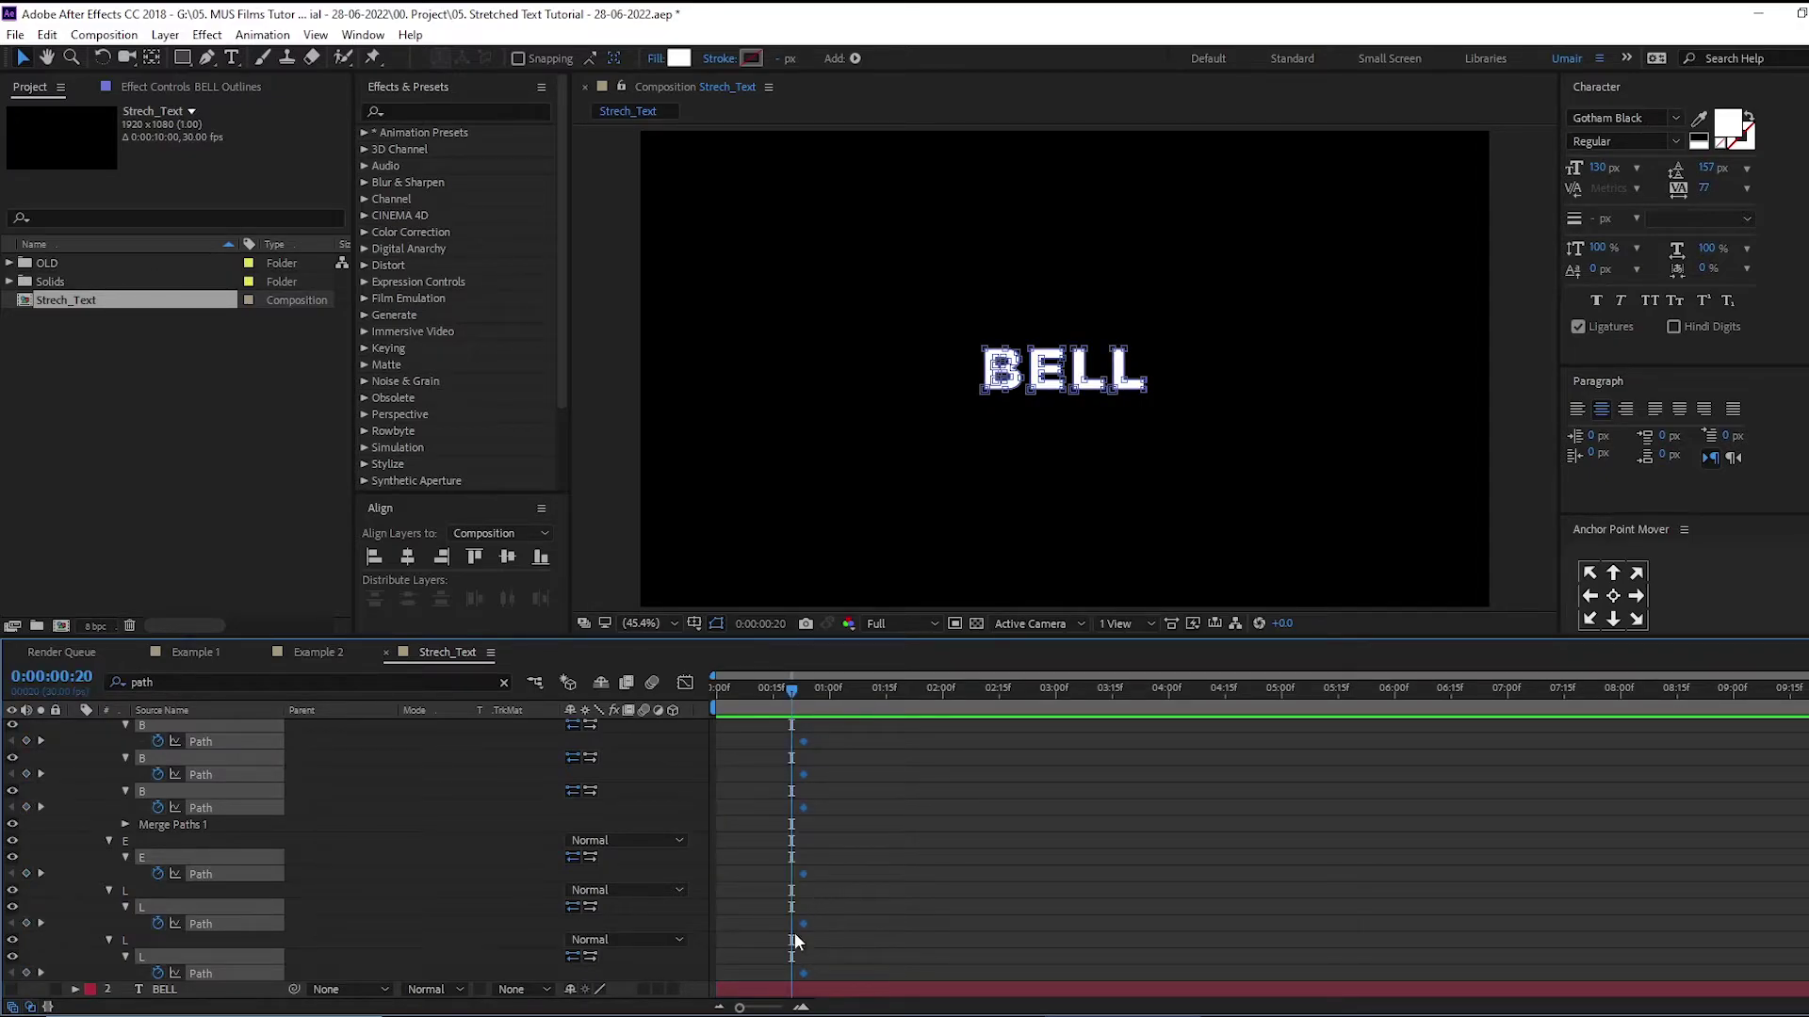
Snap the path keyframes to frame 20, then try and undo an edit to the B
{"action": "left_click_drag", "start_coordinate": [802, 924], "coordinate": [791, 927]}
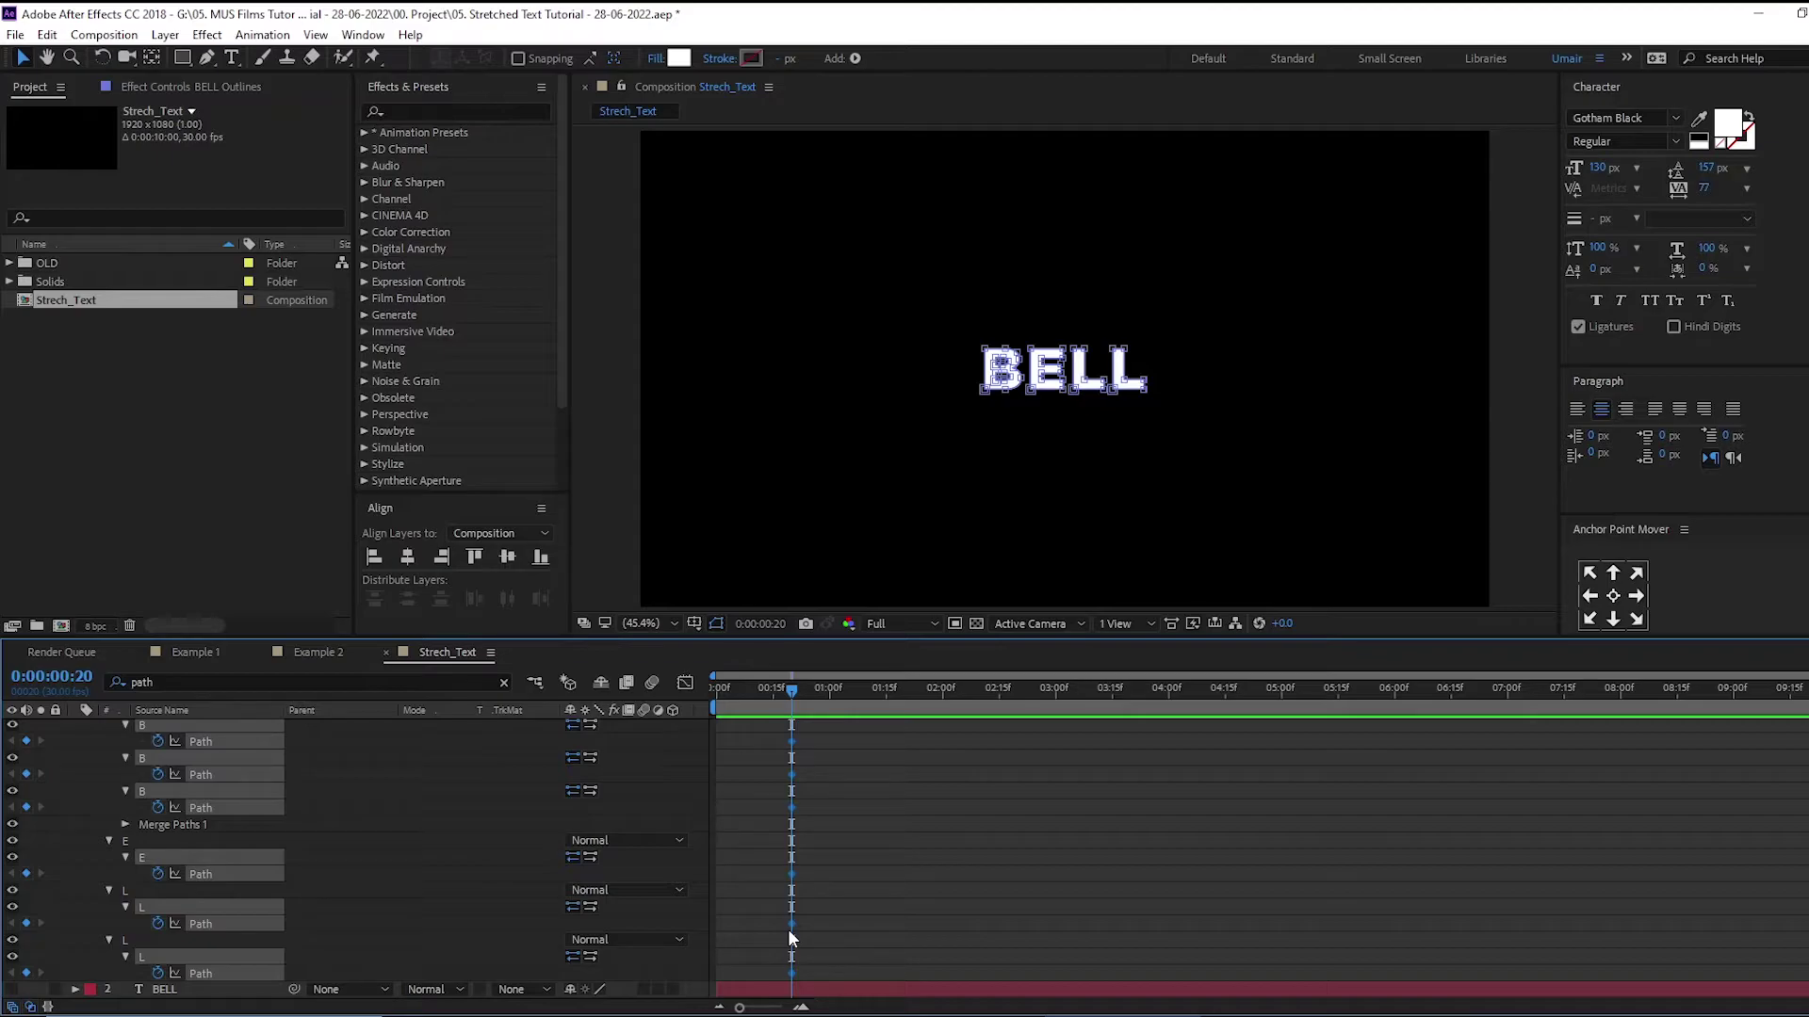
{"action": "scroll", "coordinate": [872, 792], "scroll_direction": "up", "scroll_amount": 2}
{"action": "key", "text": "g"}
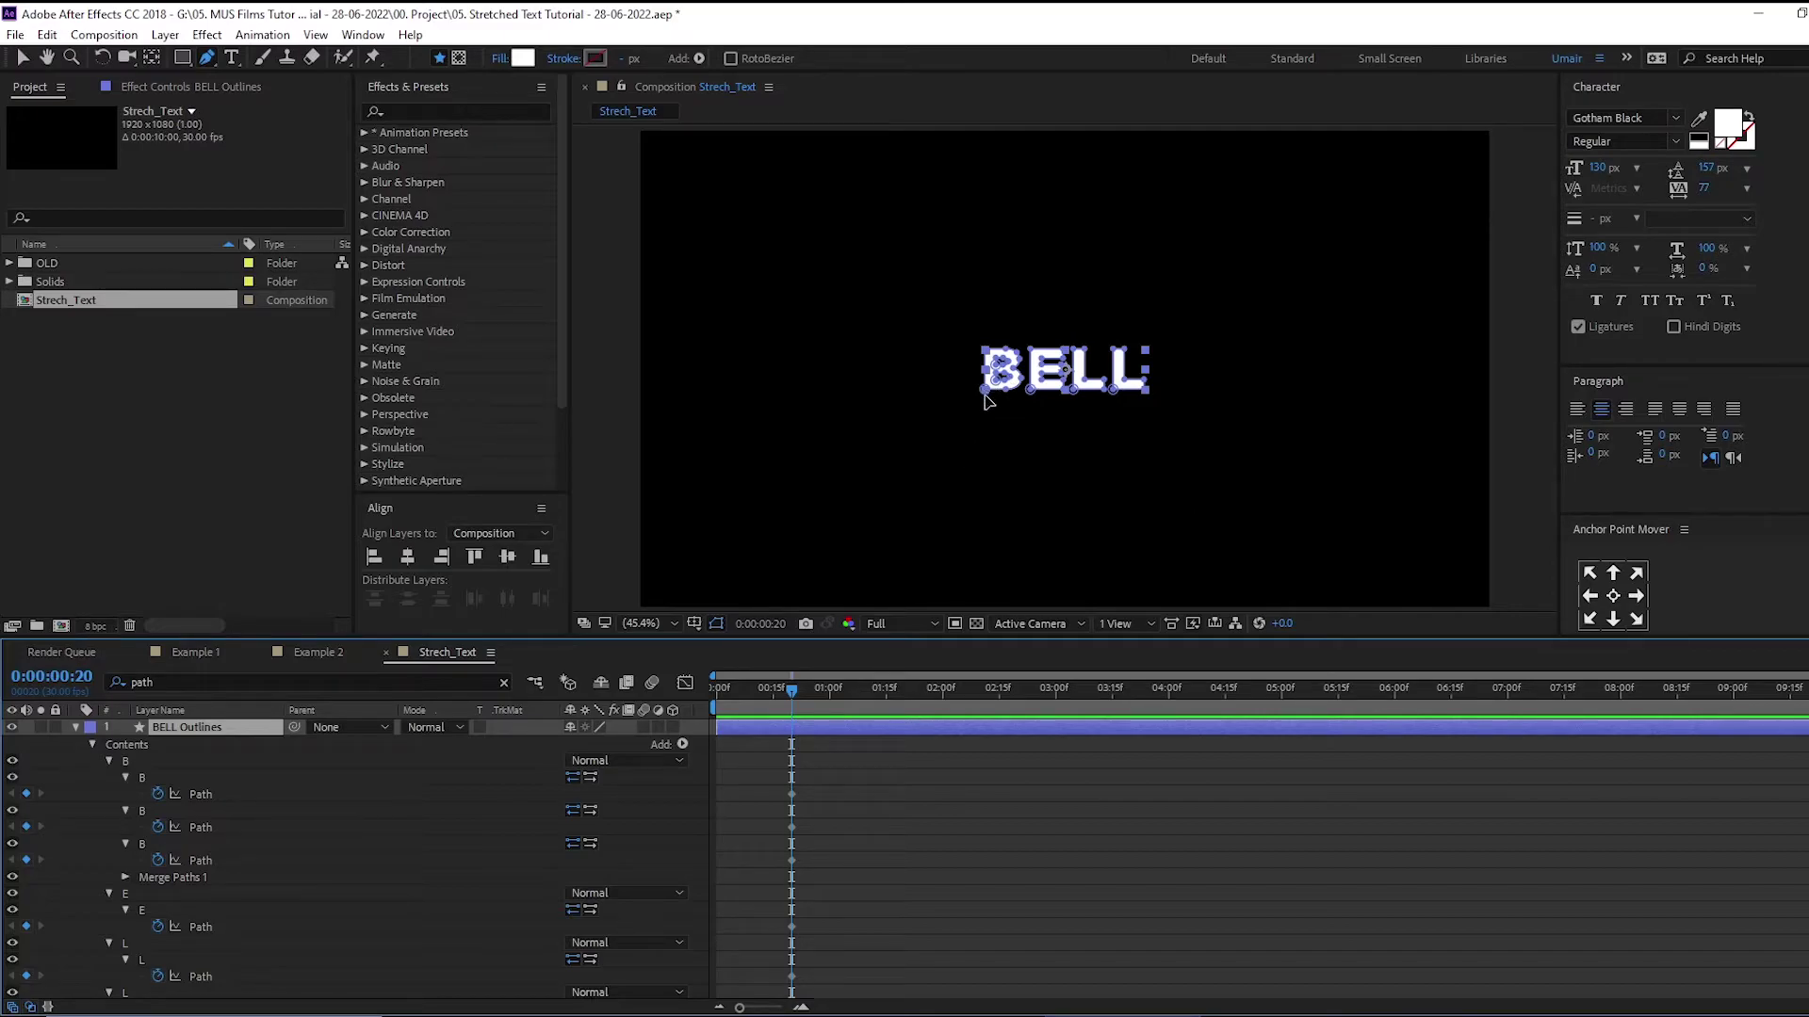
{"action": "left_click", "coordinate": [1034, 395]}
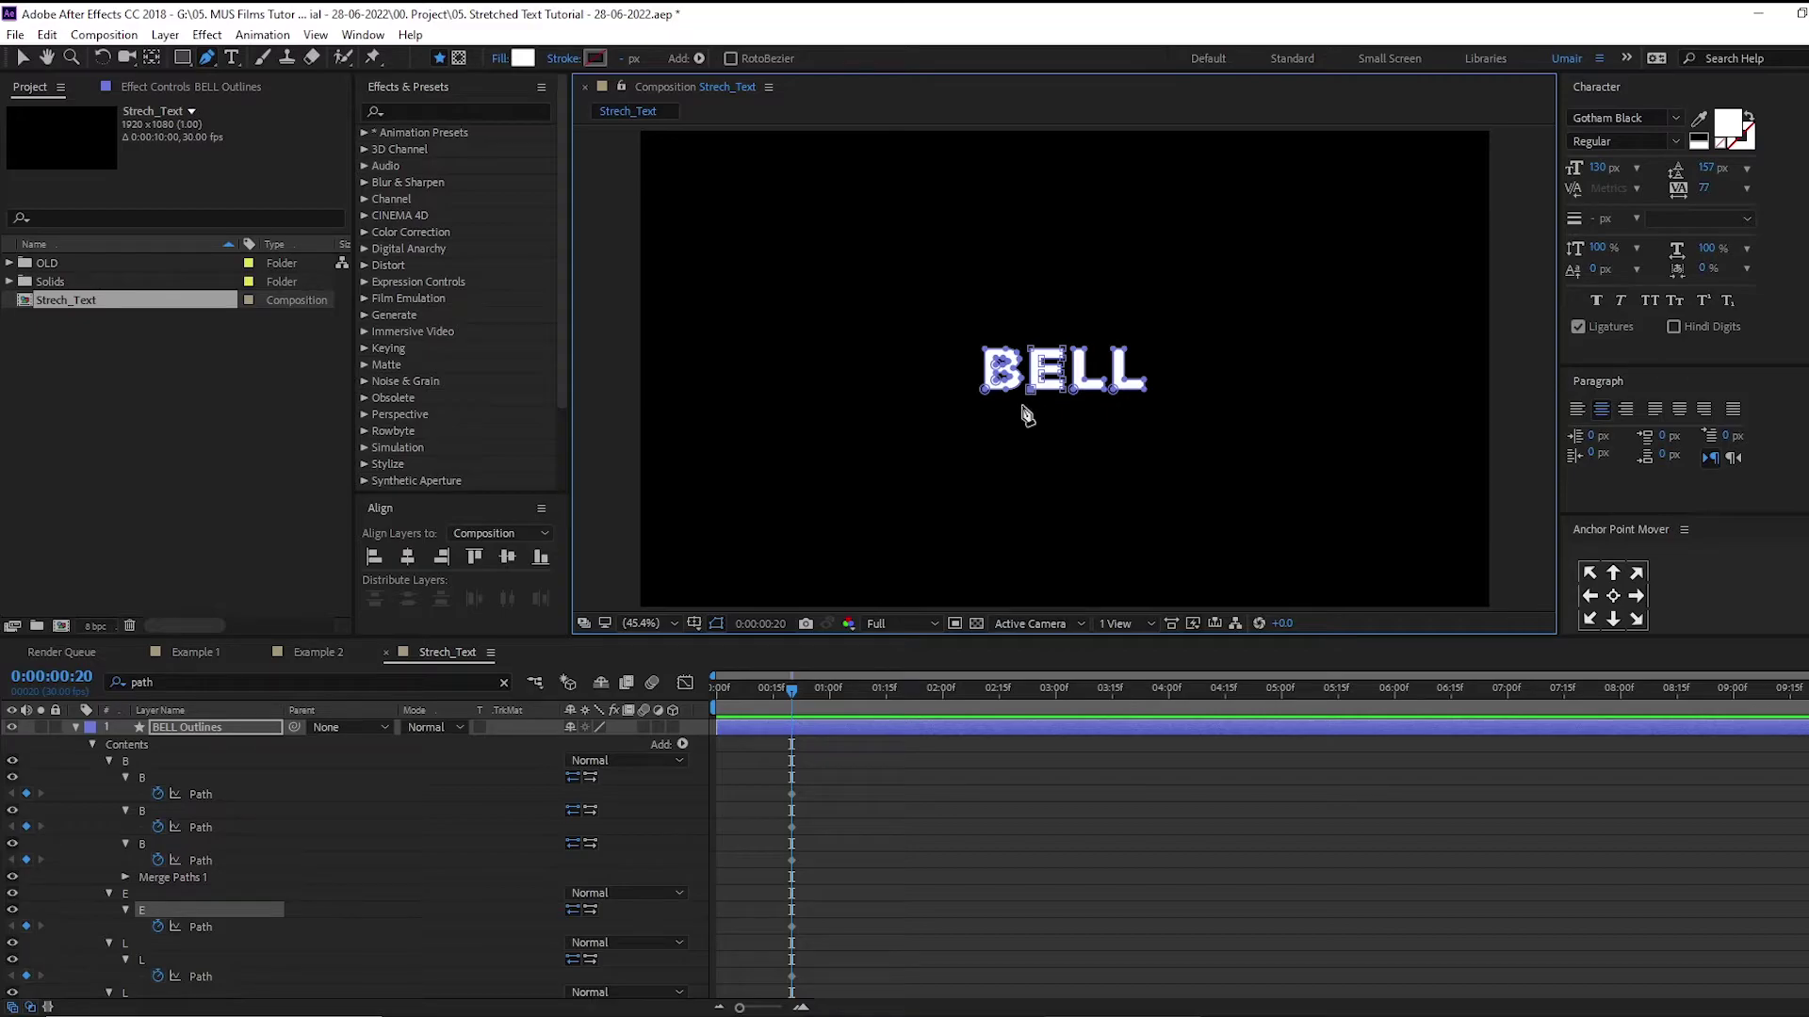
{"action": "key", "text": "v"}
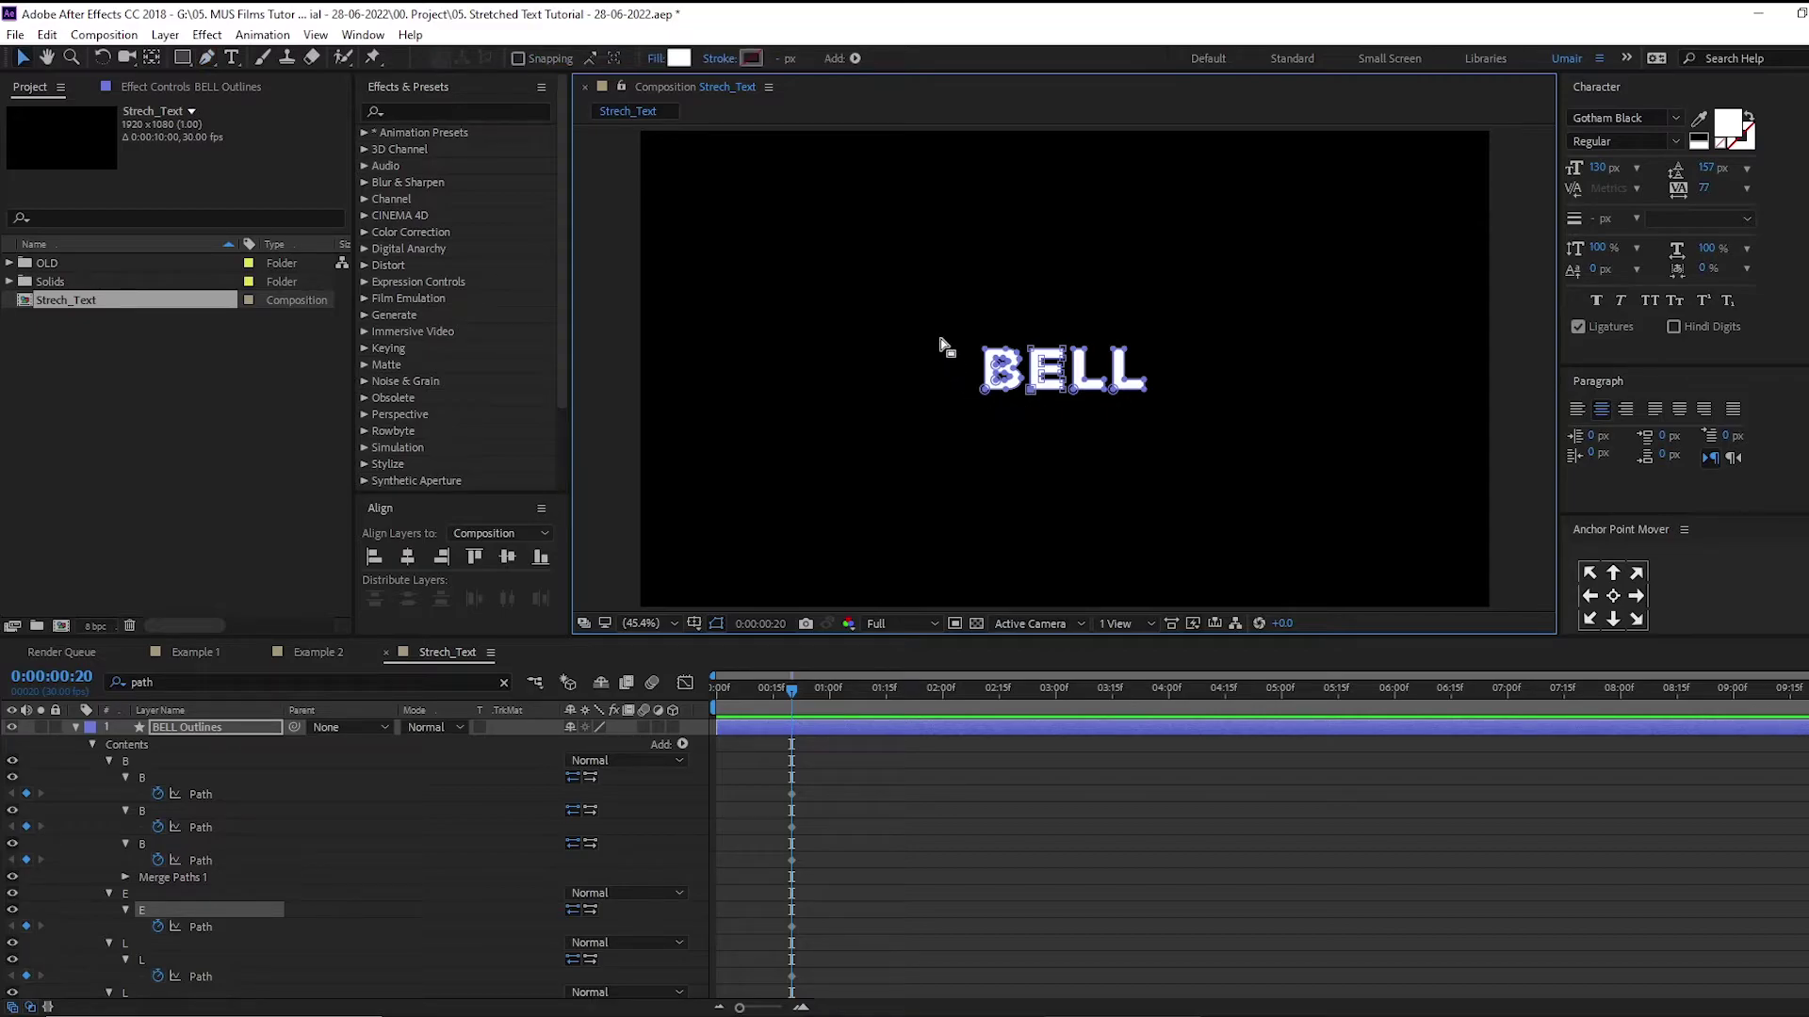
{"action": "mouse_move", "coordinate": [933, 318]}
{"action": "left_mouse_down"}
{"action": "mouse_move", "coordinate": [994, 426]}
{"action": "mouse_move", "coordinate": [958, 397]}
{"action": "left_mouse_up"}
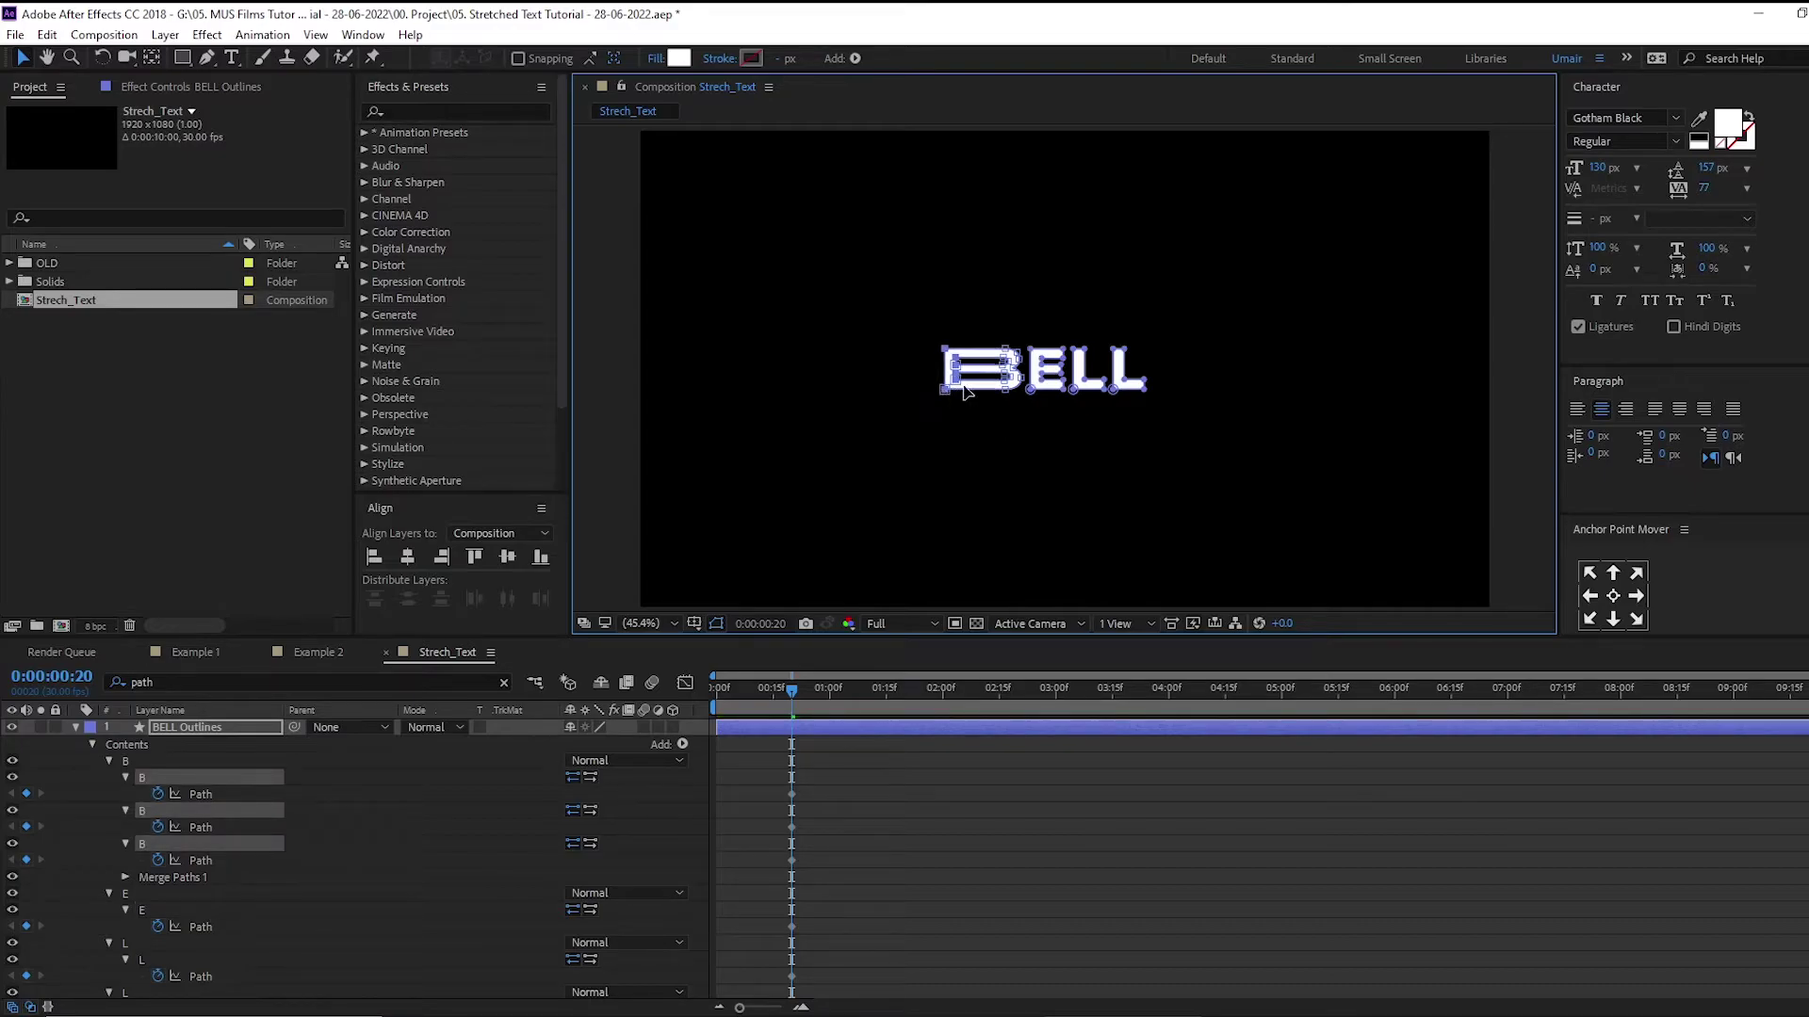
{"action": "key", "text": "ctrl+z"}
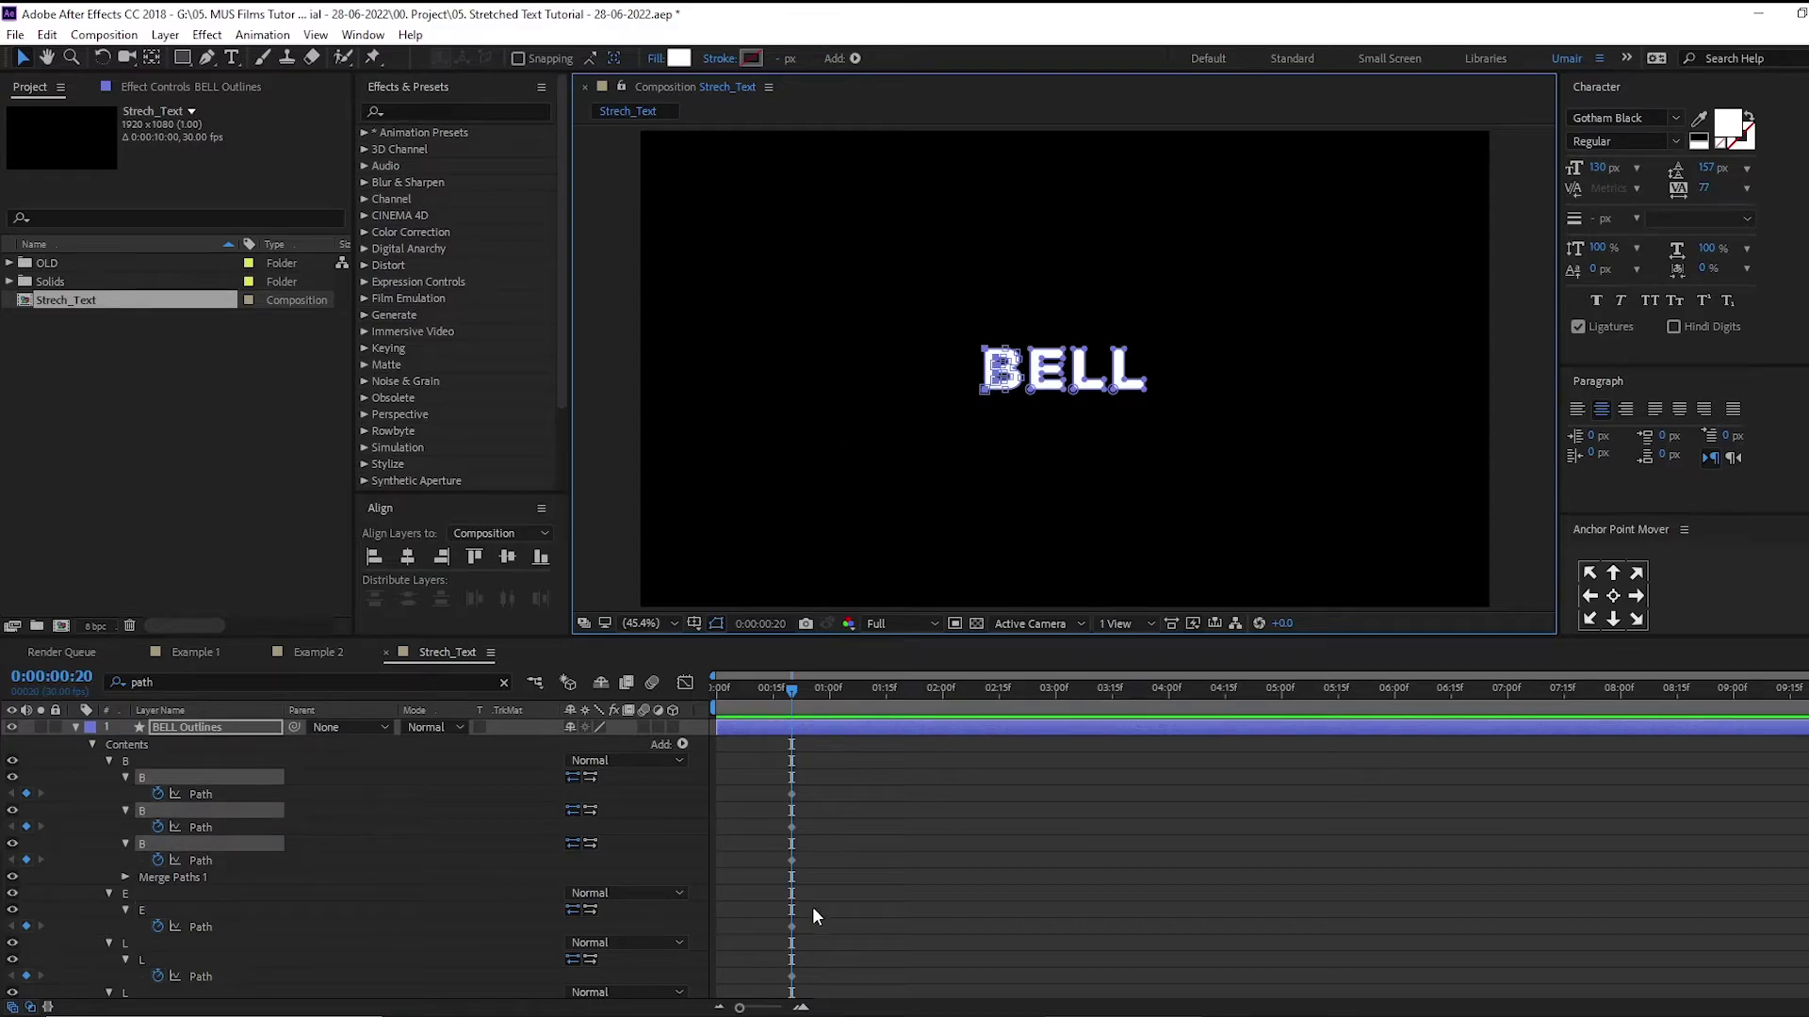
Show only BELL Outlines' keyframed properties, return to frame 0, and select the lettering
{"action": "left_click", "coordinate": [879, 847]}
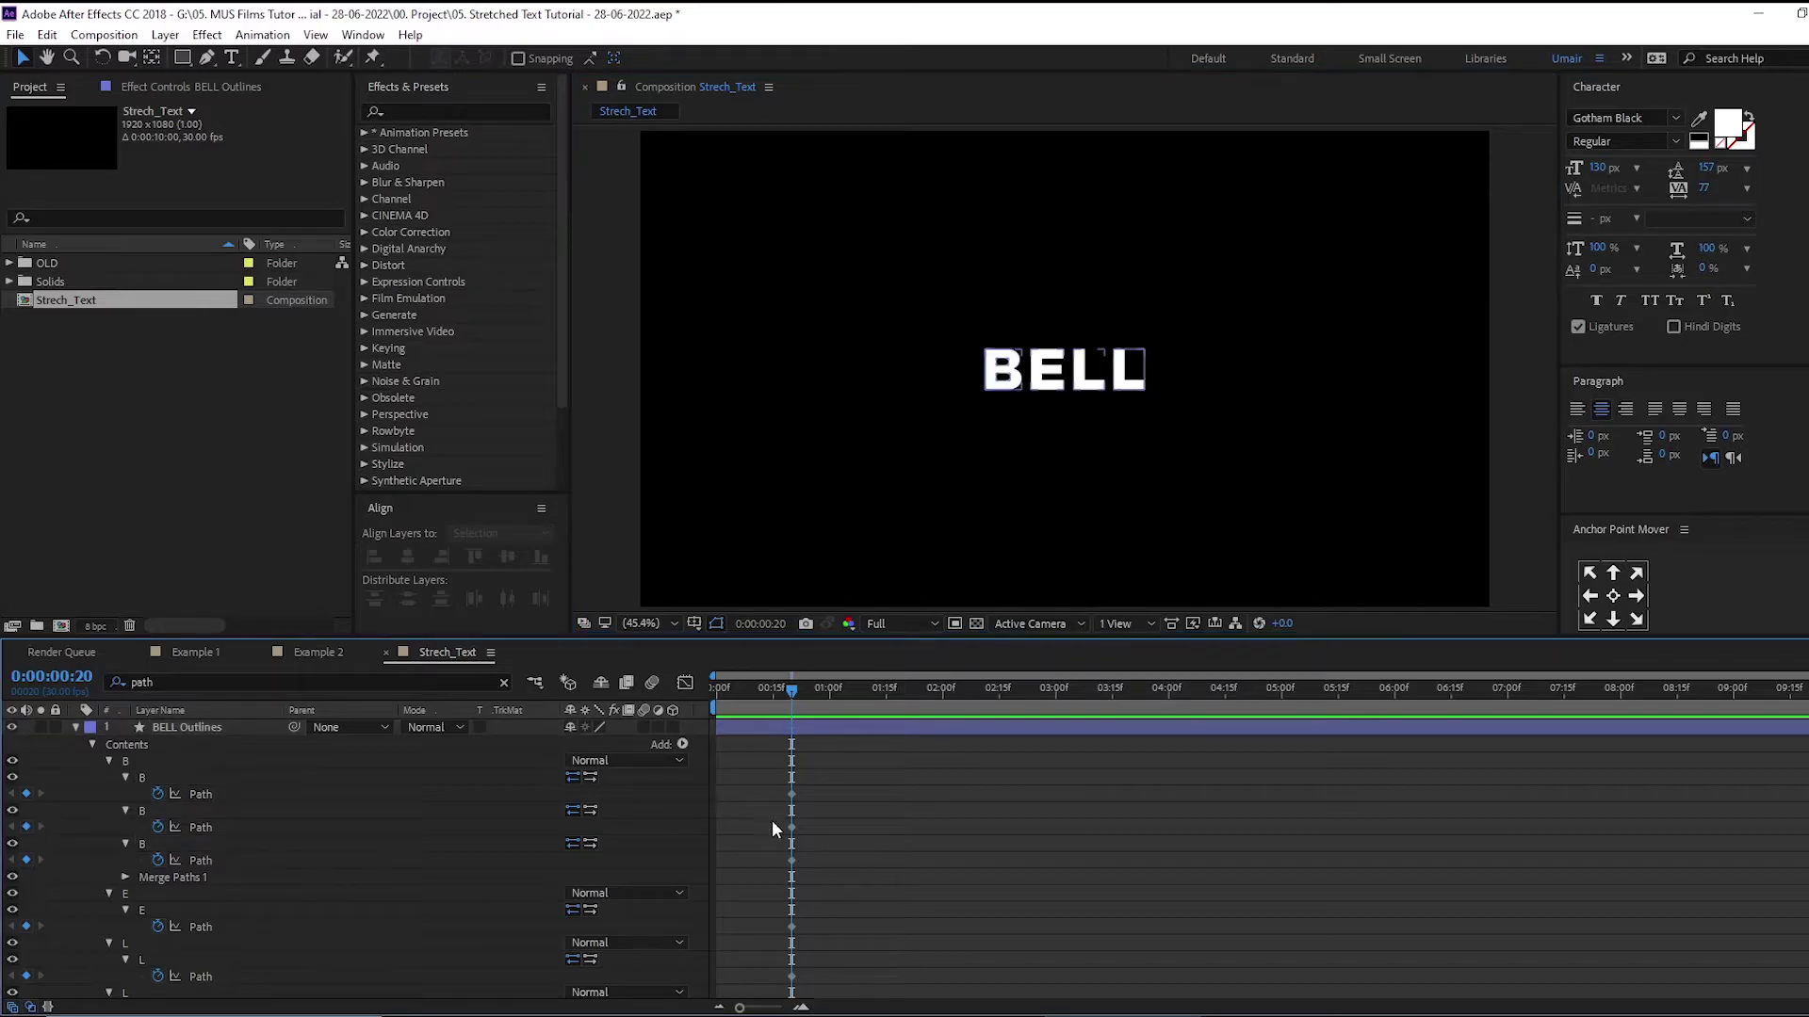
{"action": "left_click", "coordinate": [168, 725]}
{"action": "key", "text": "u"}
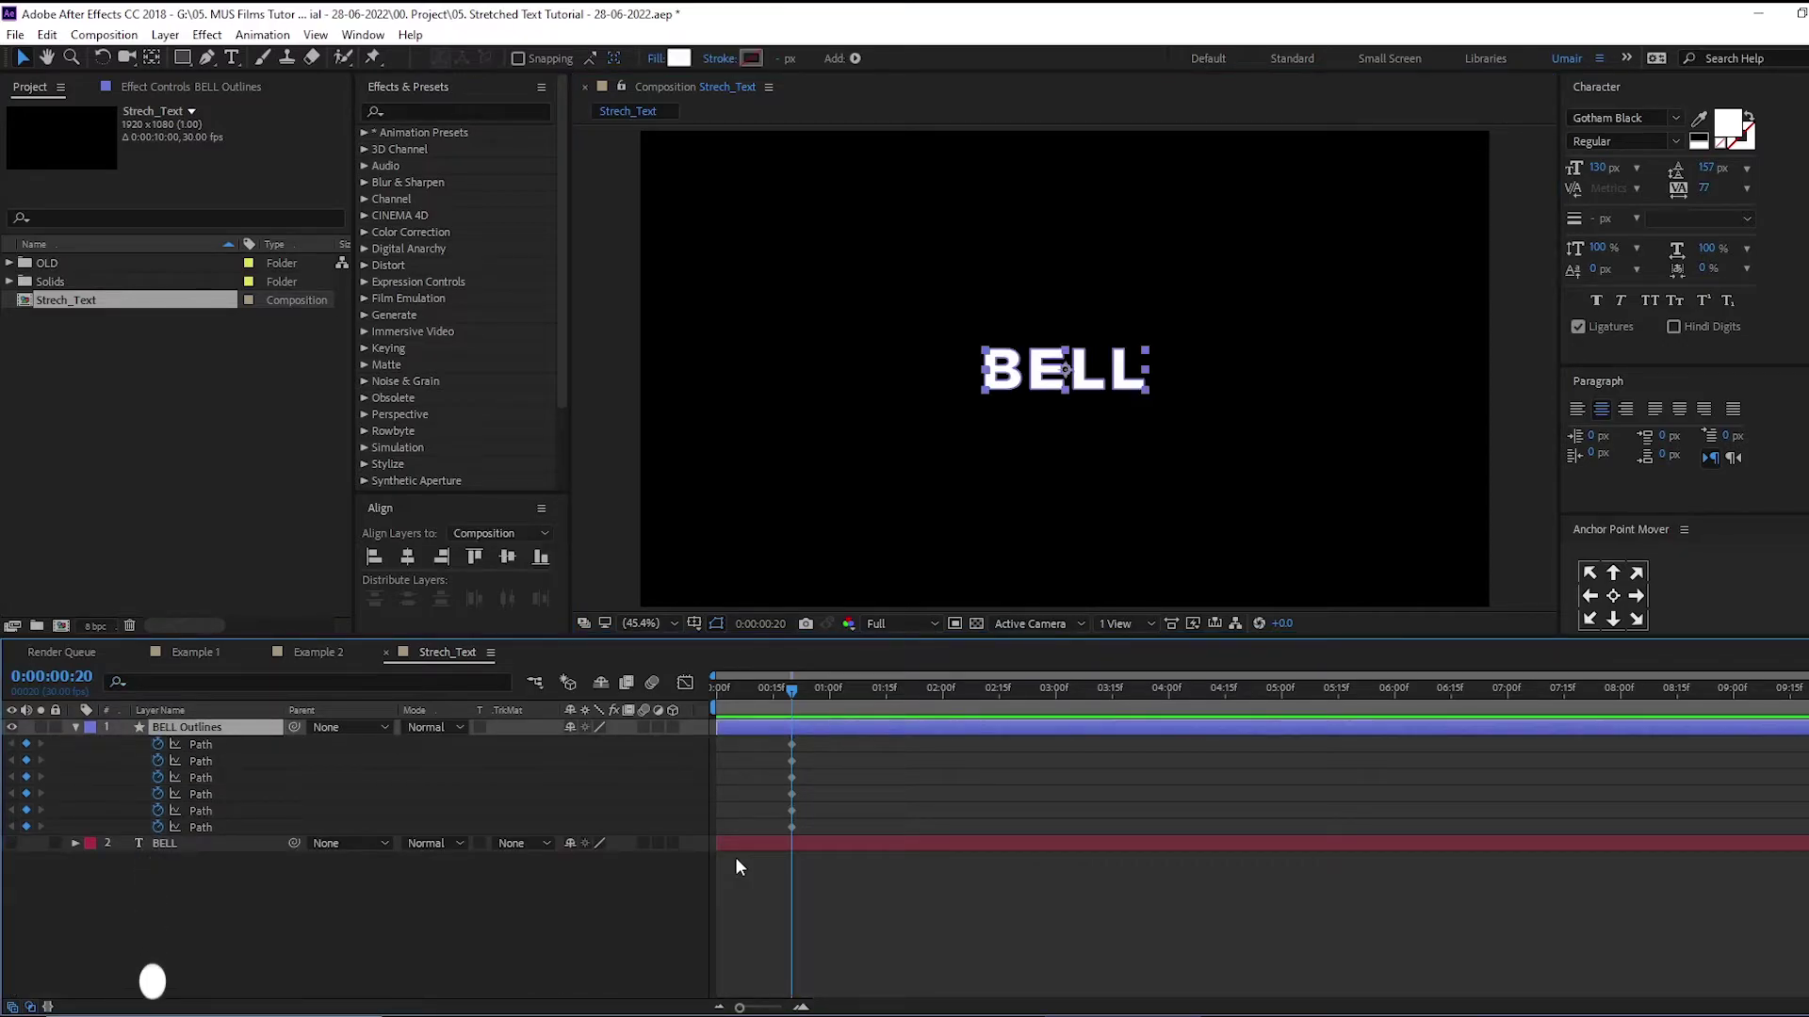
{"action": "left_click_drag", "start_coordinate": [774, 688], "coordinate": [666, 711]}
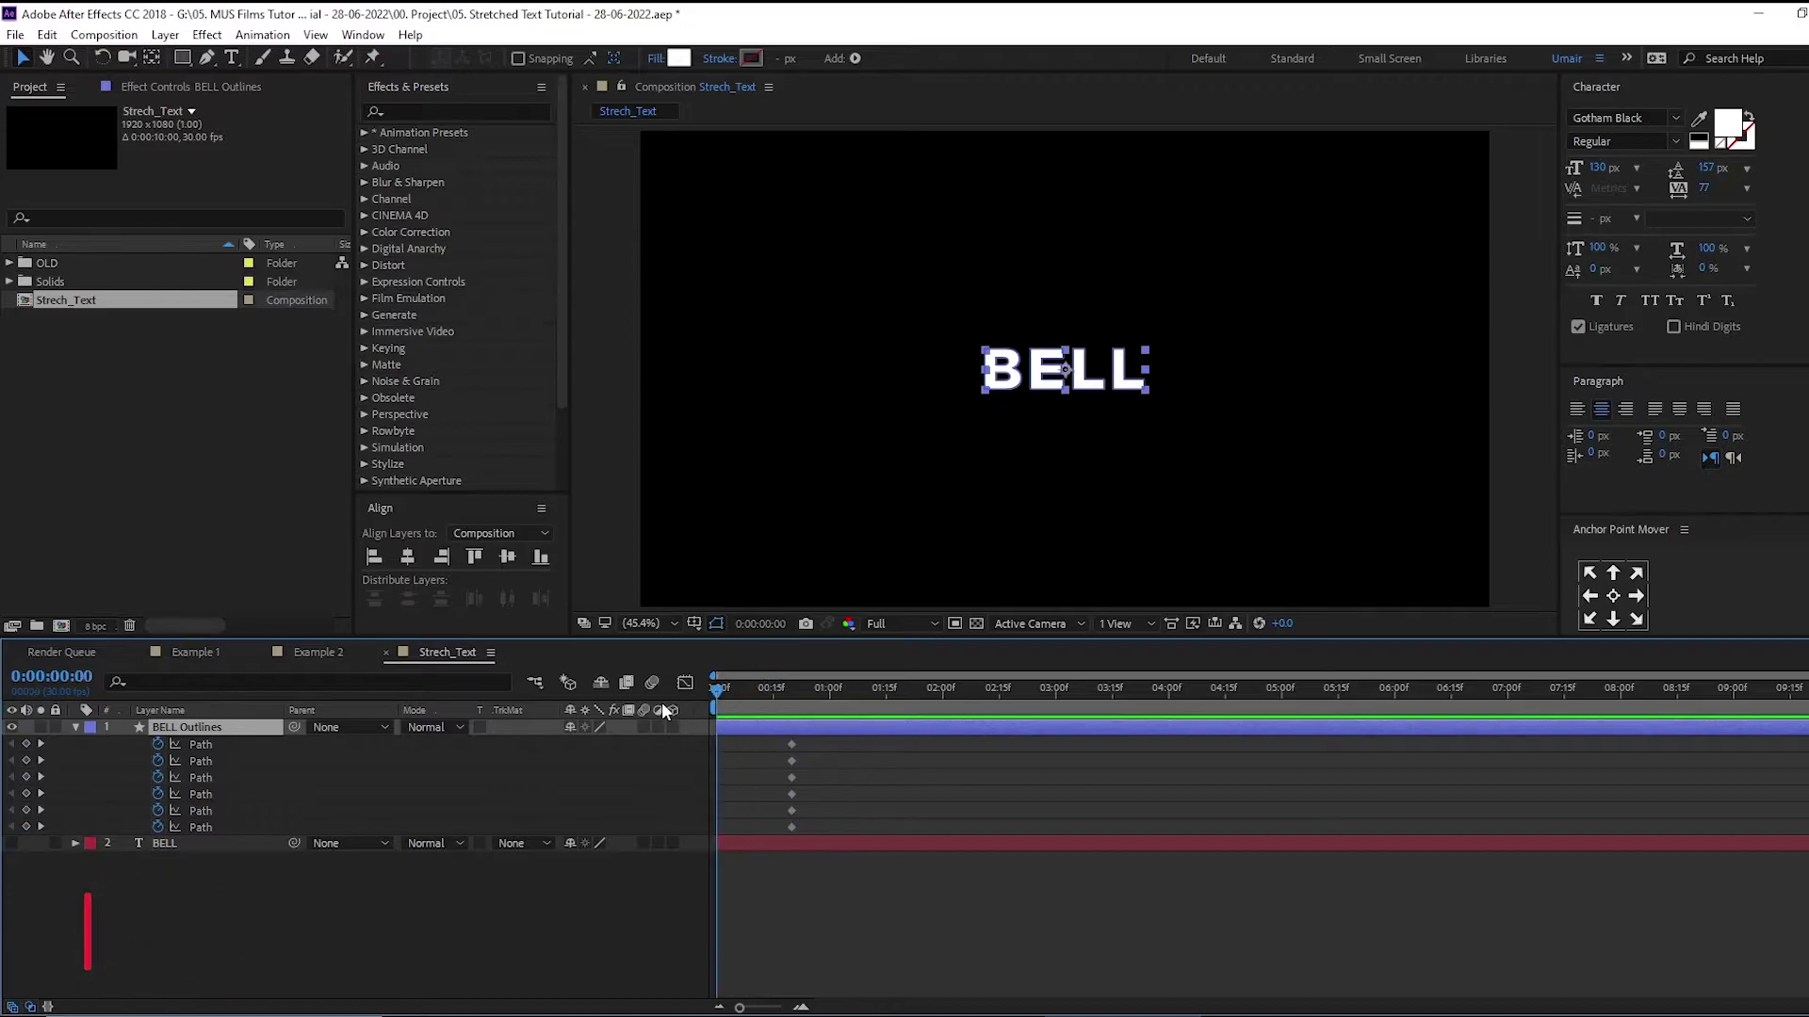
{"action": "left_click_drag", "start_coordinate": [907, 328], "coordinate": [1193, 433]}
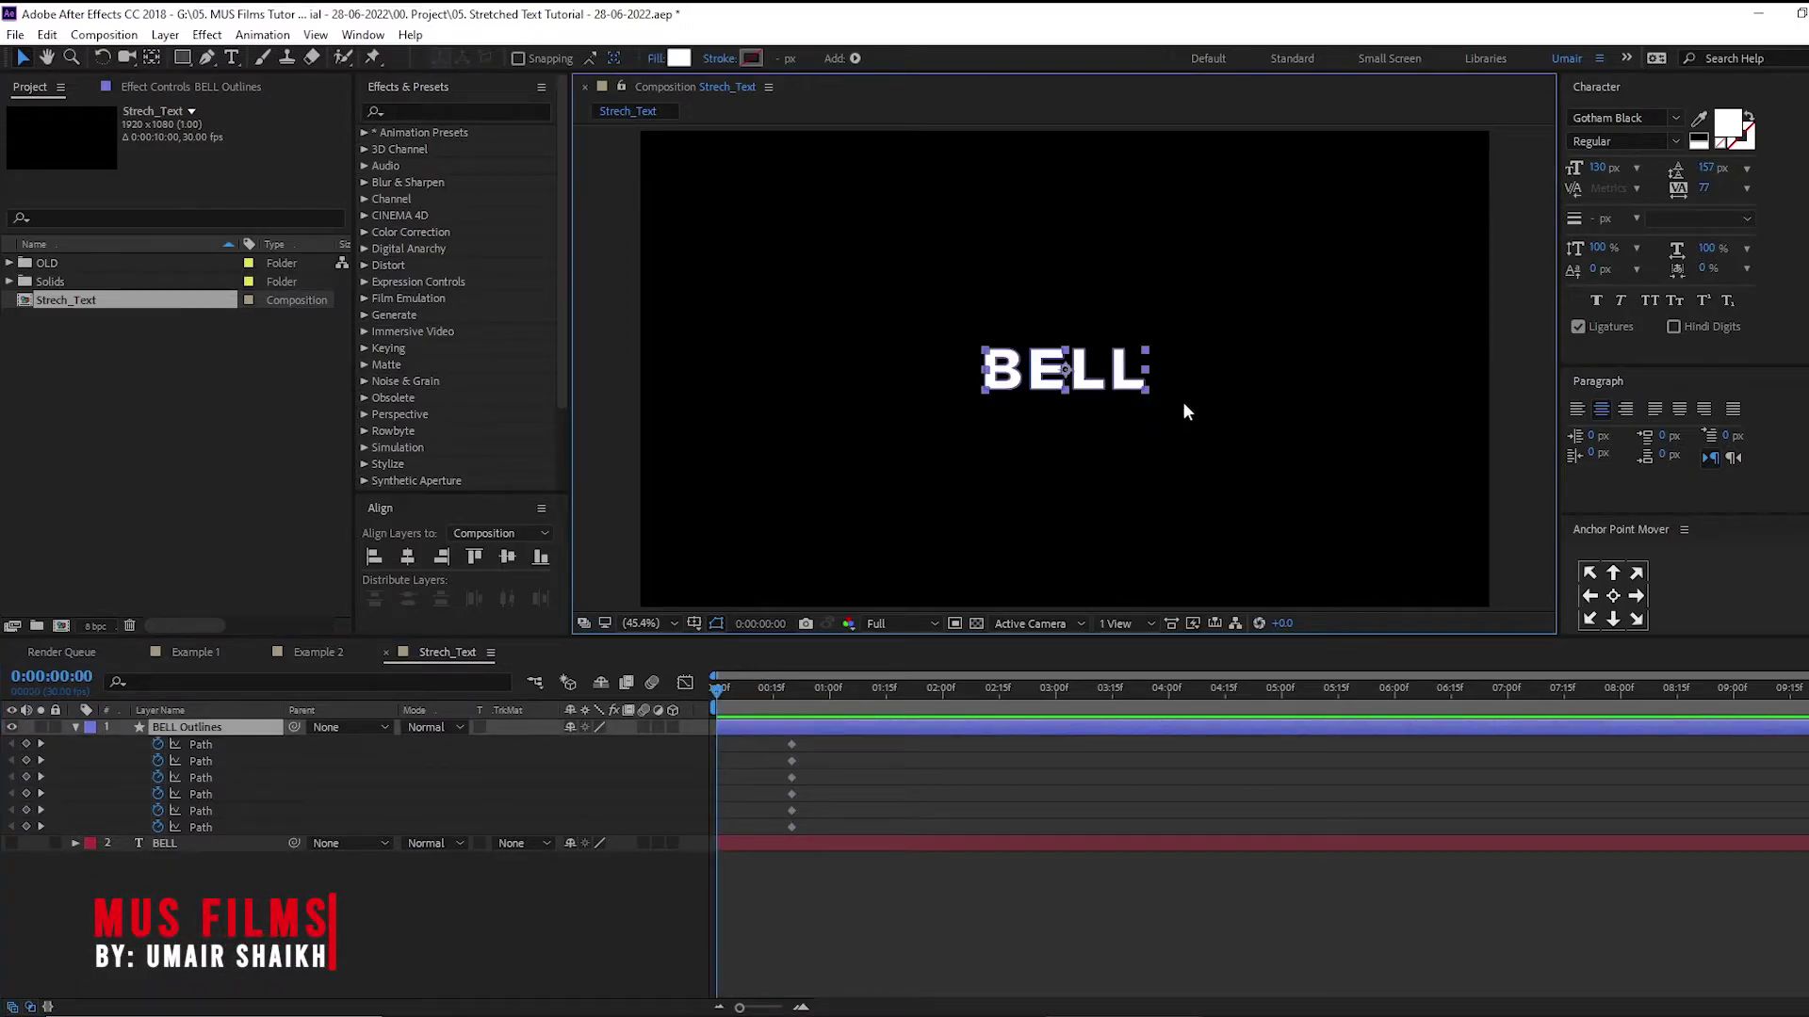
{"action": "scroll", "coordinate": [1112, 401], "scroll_direction": "right", "scroll_amount": 4}
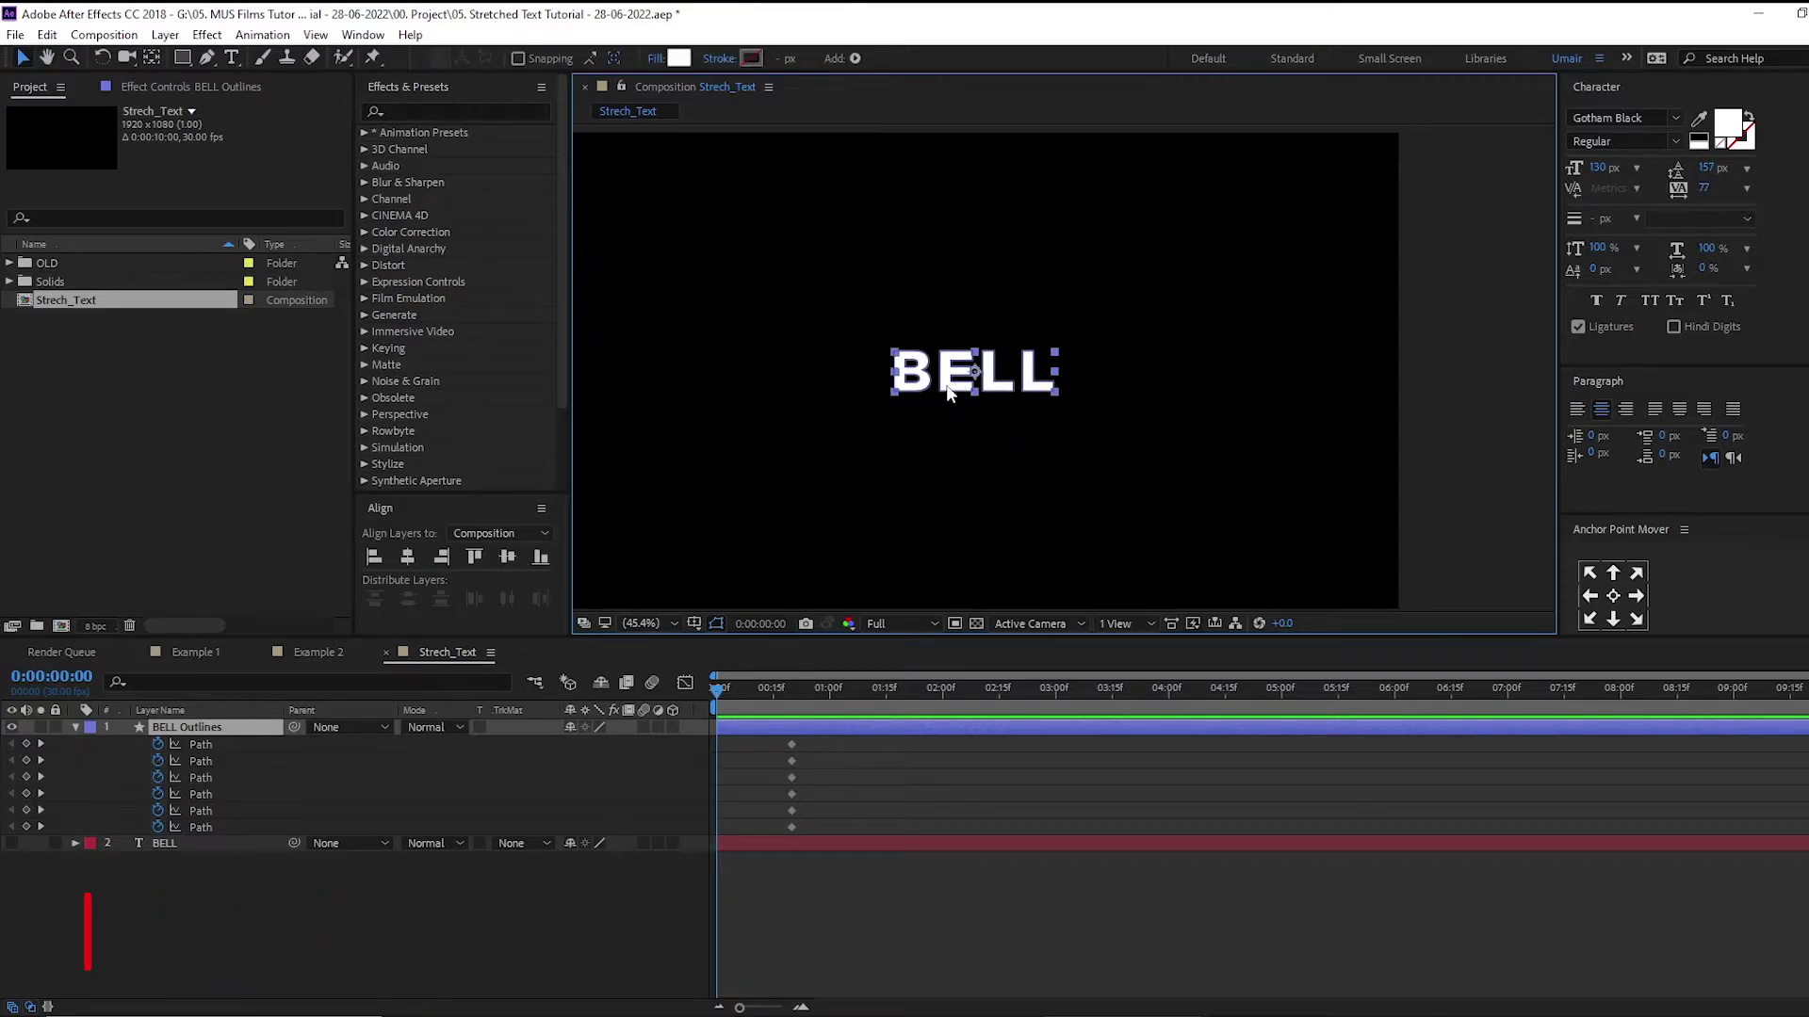
At frame 0, stretch the L and E vertices far right into long horizontal lines
{"action": "left_click_drag", "start_coordinate": [958, 385], "coordinate": [1502, 394]}
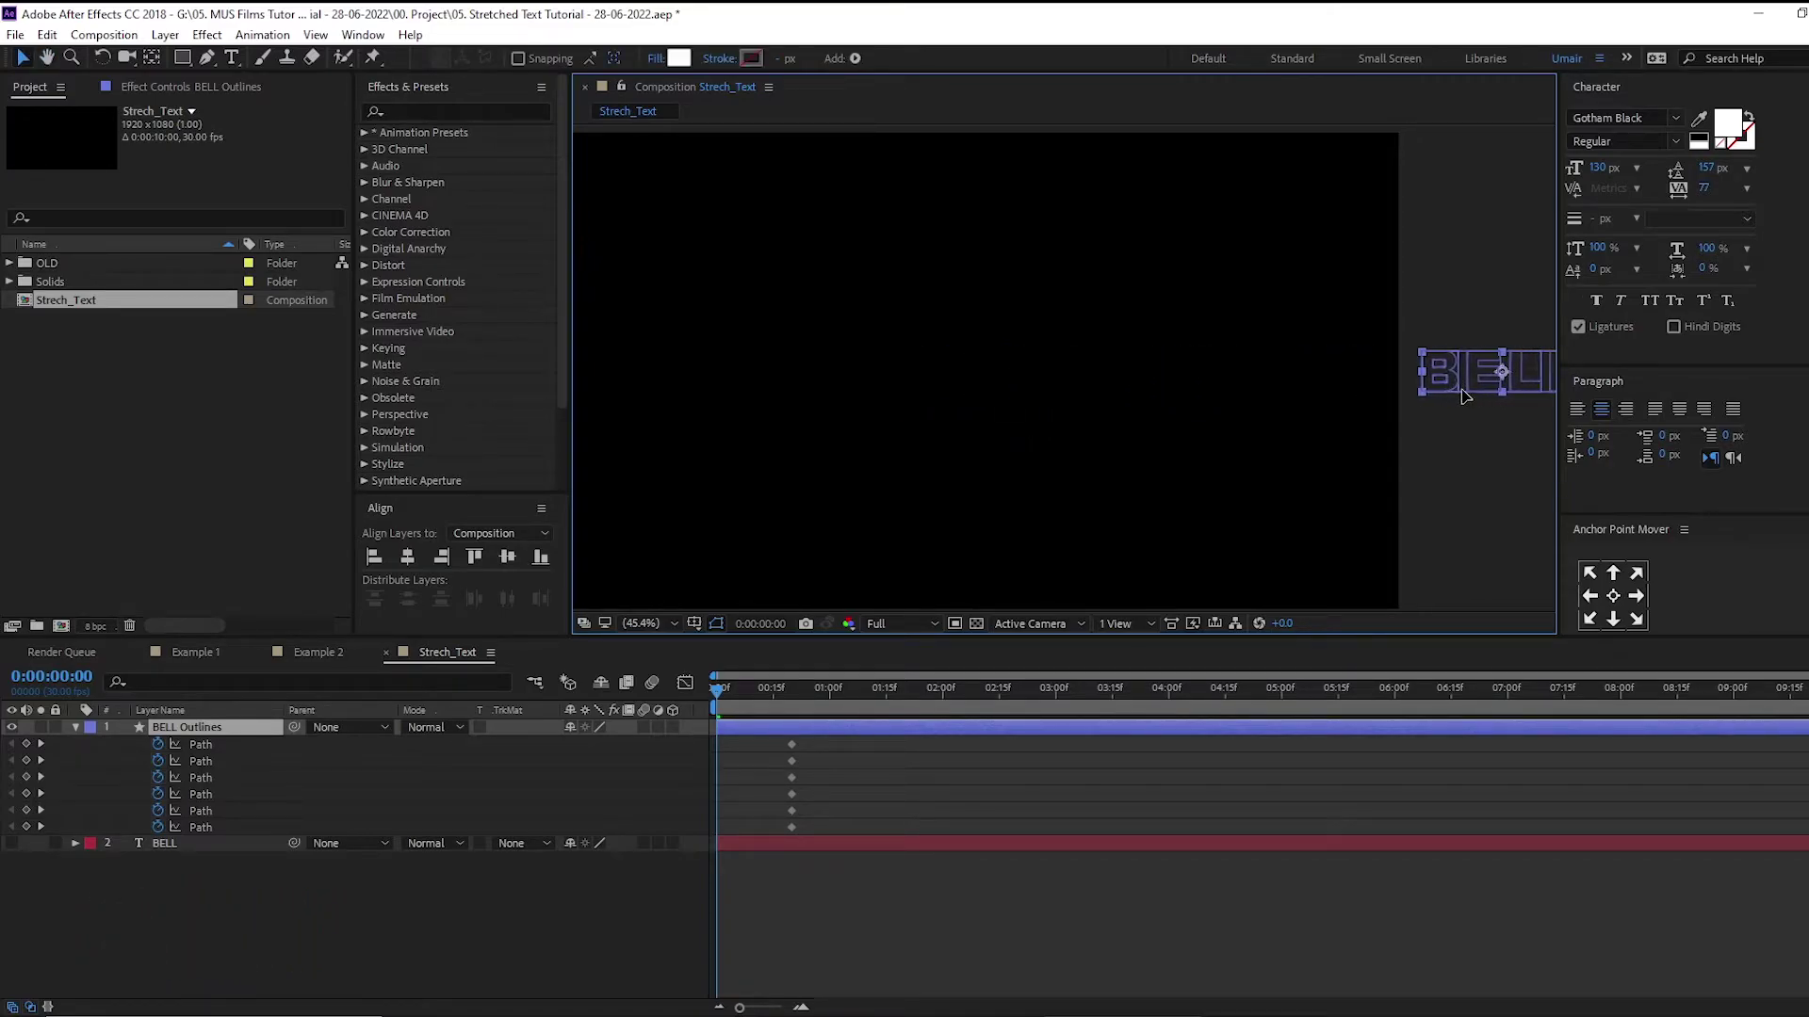
{"action": "left_click_drag", "start_coordinate": [1502, 394], "coordinate": [986, 375]}
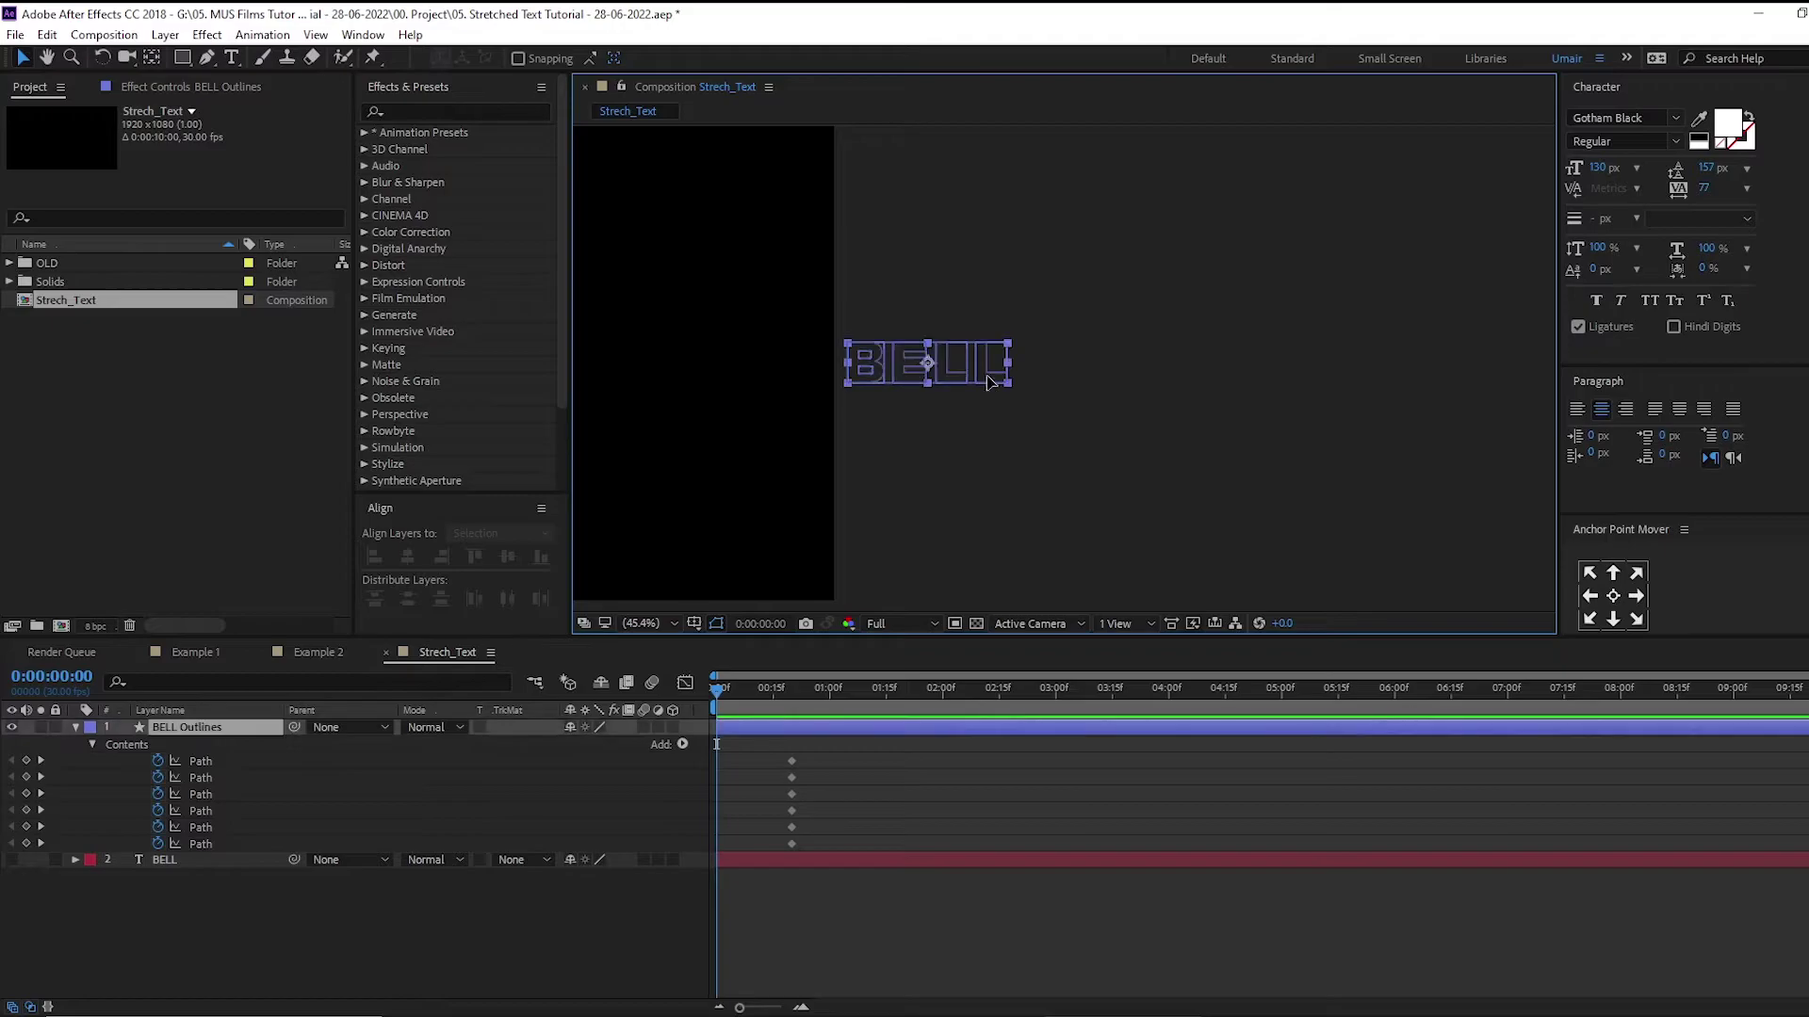
{"action": "key", "text": "g"}
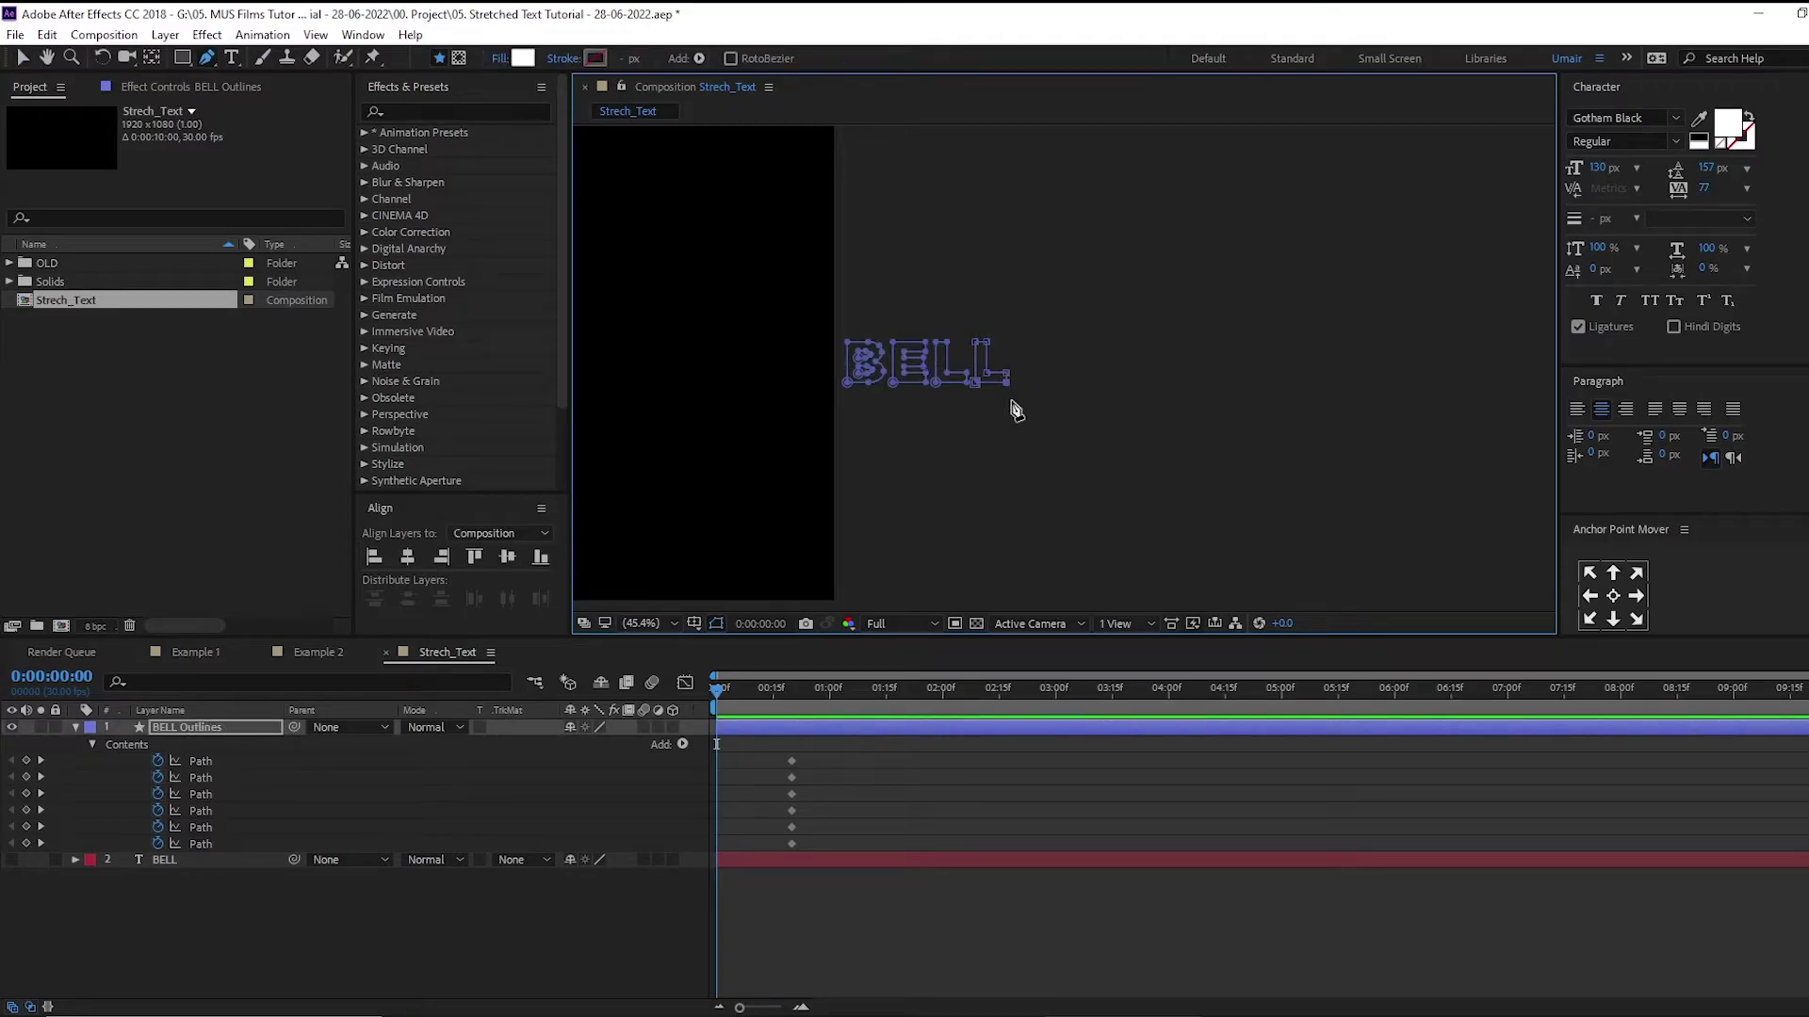
{"action": "key", "text": "v"}
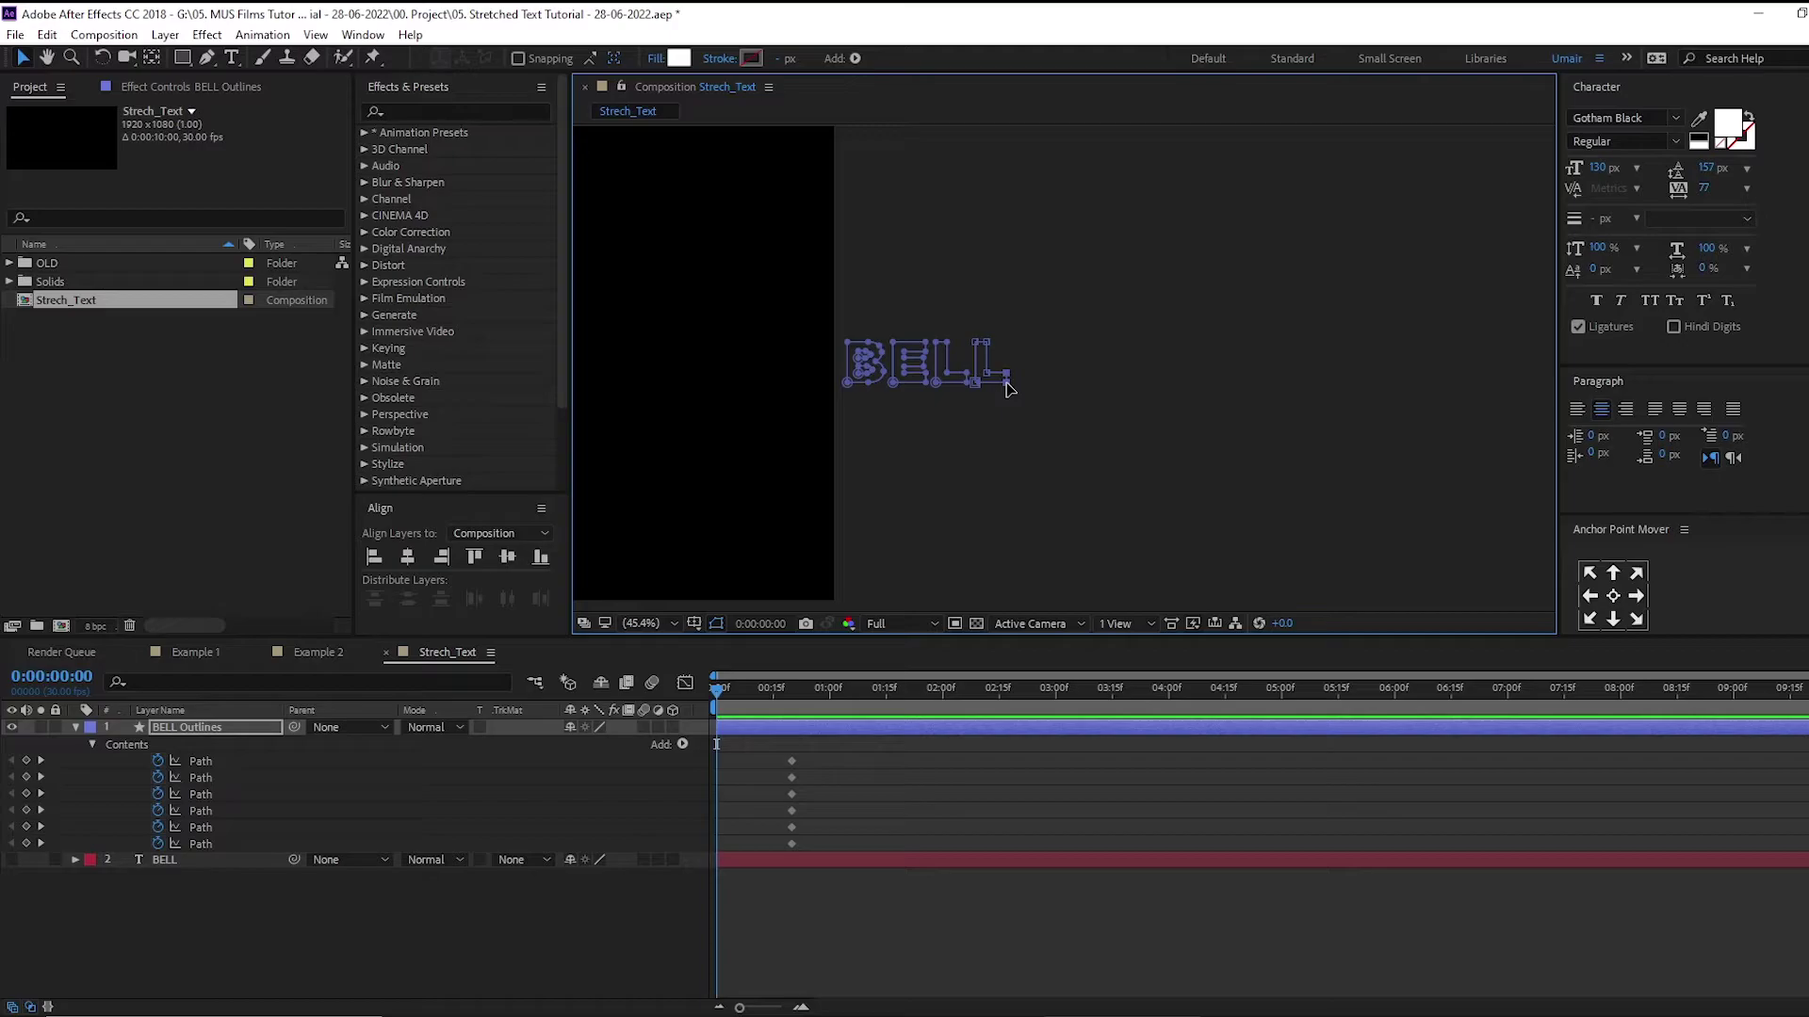
{"action": "left_click_drag", "start_coordinate": [1006, 386], "coordinate": [1342, 412]}
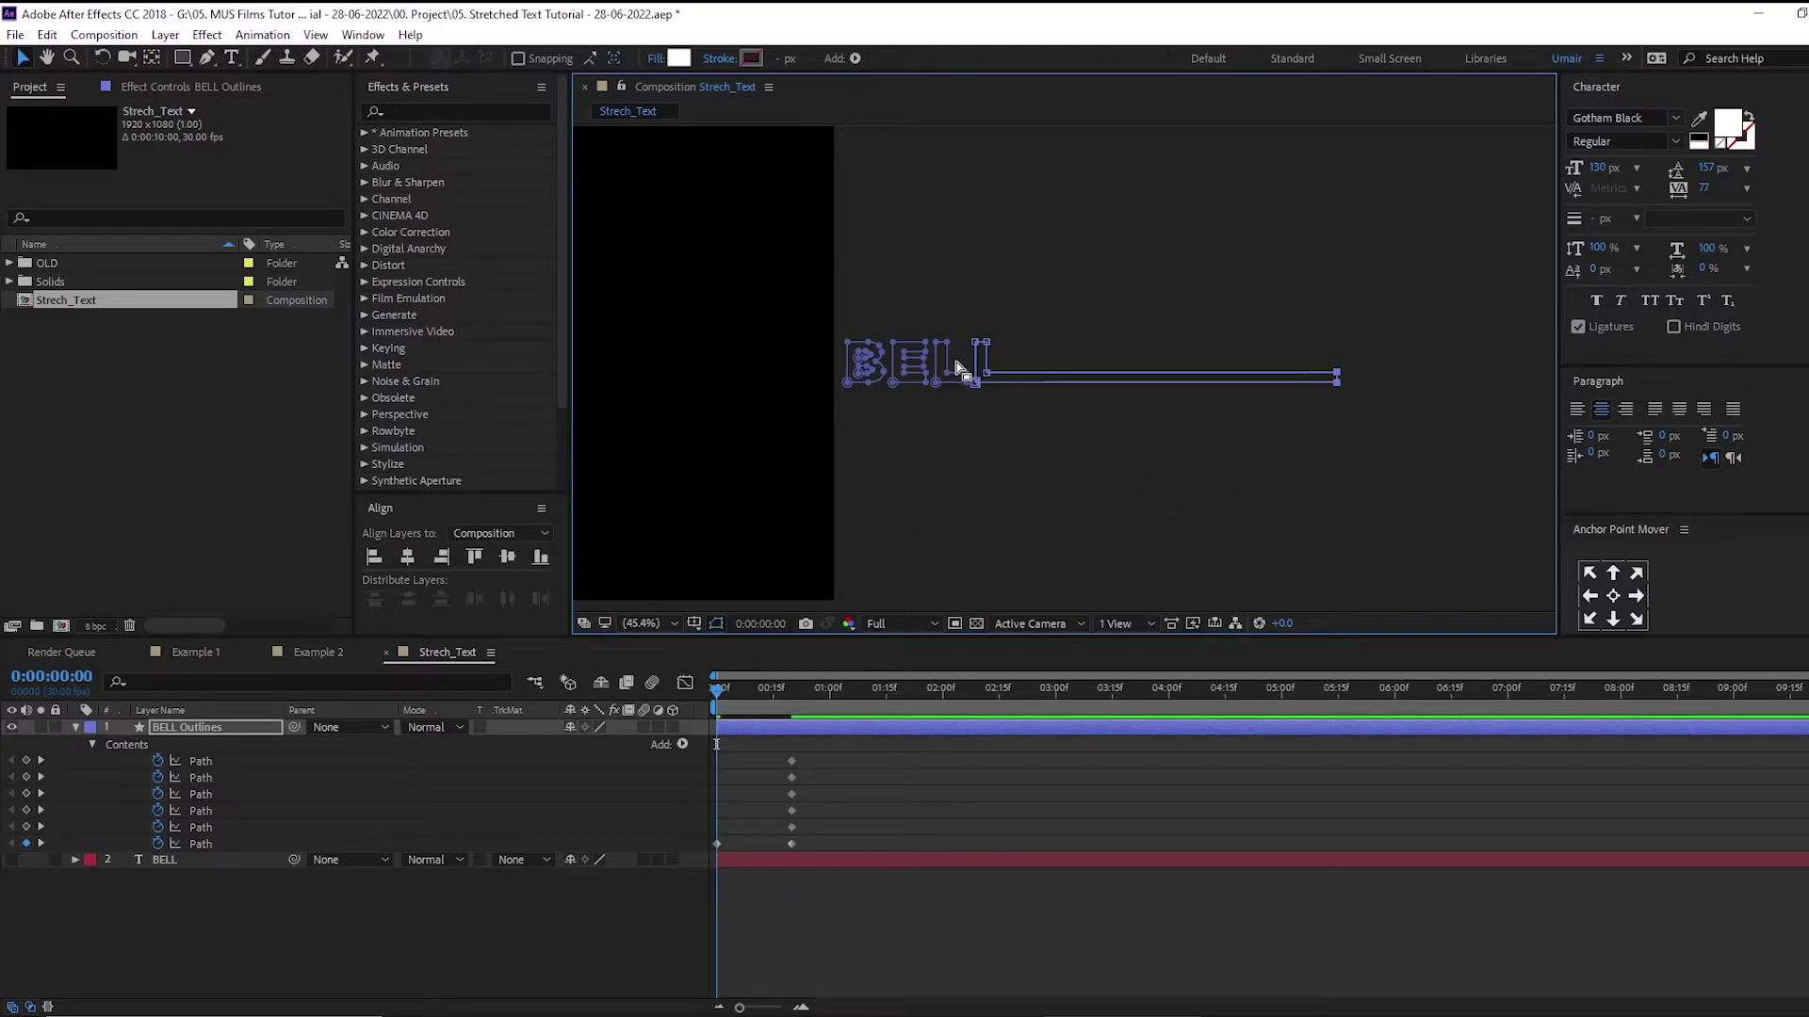
{"action": "mouse_move", "coordinate": [957, 362]}
{"action": "left_mouse_down"}
{"action": "mouse_move", "coordinate": [976, 416]}
{"action": "mouse_move", "coordinate": [1287, 386]}
{"action": "left_mouse_up"}
{"action": "mouse_move", "coordinate": [909, 320]}
{"action": "left_mouse_down"}
{"action": "mouse_move", "coordinate": [934, 403]}
{"action": "mouse_move", "coordinate": [1253, 397]}
{"action": "left_mouse_up"}
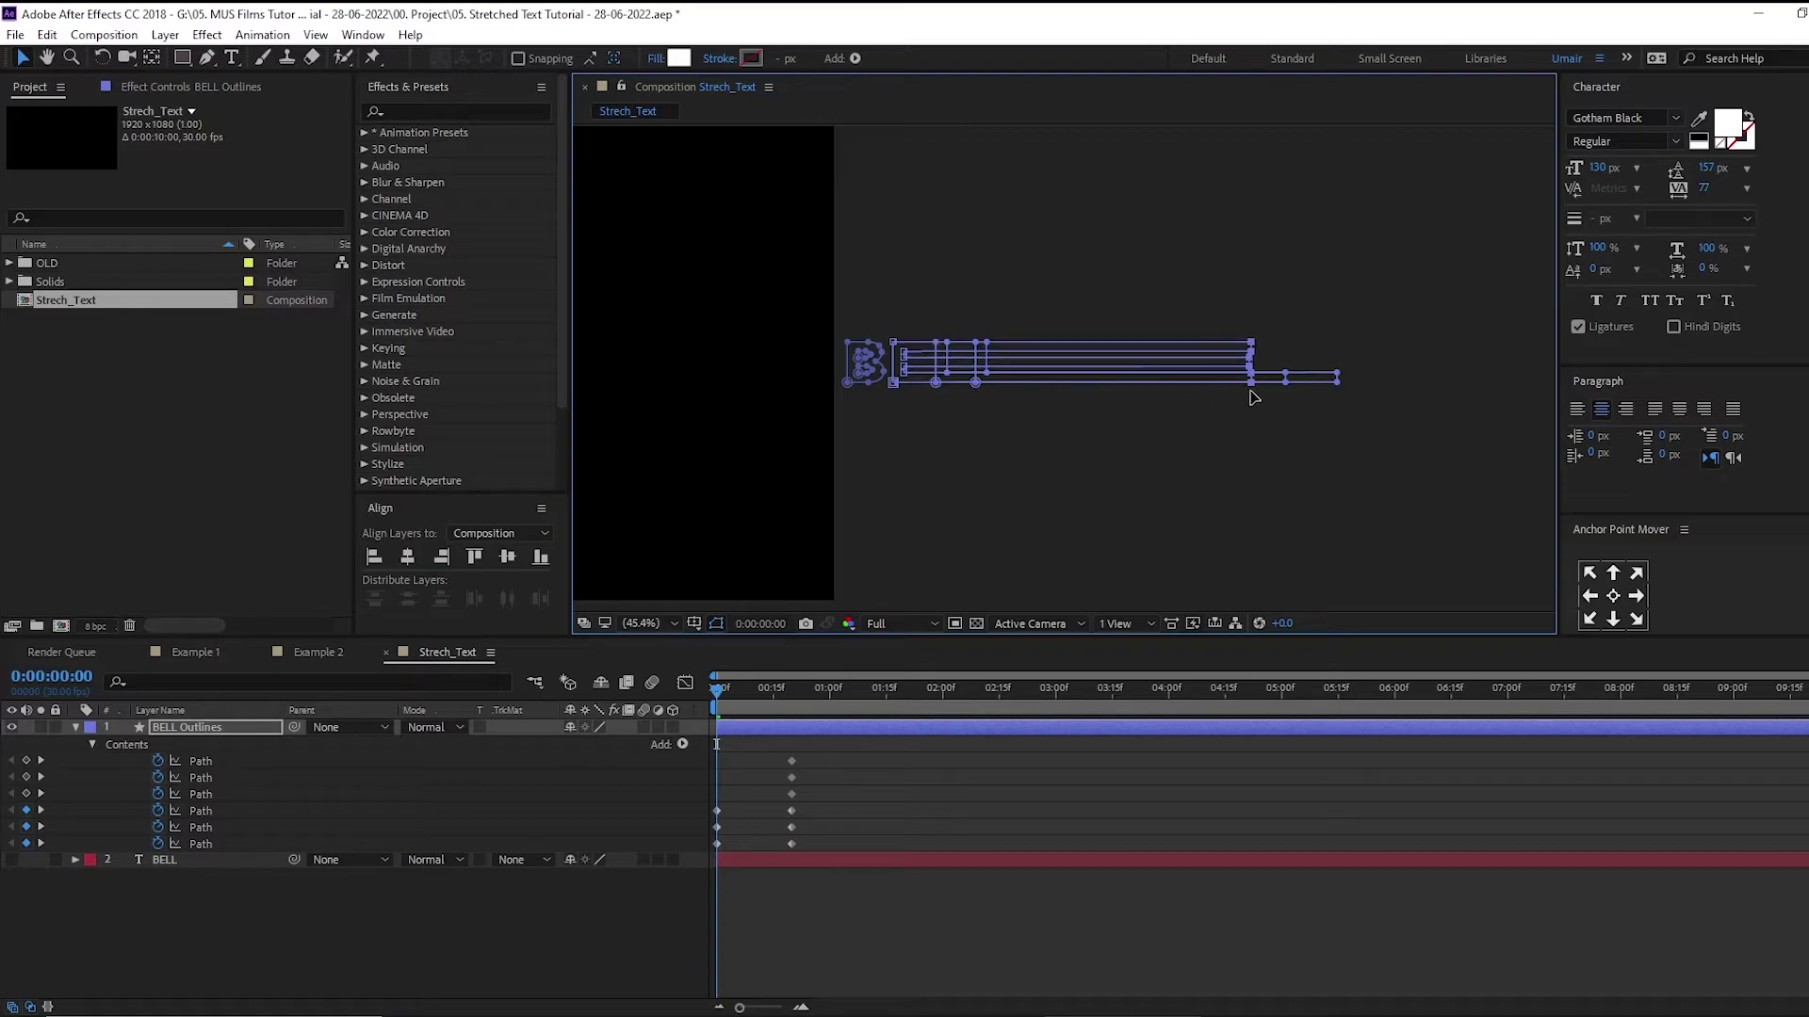
At 100% zoom, stretch the B's right-half points far to the right, then zoom back to 50%
{"action": "key", "text": "period"}
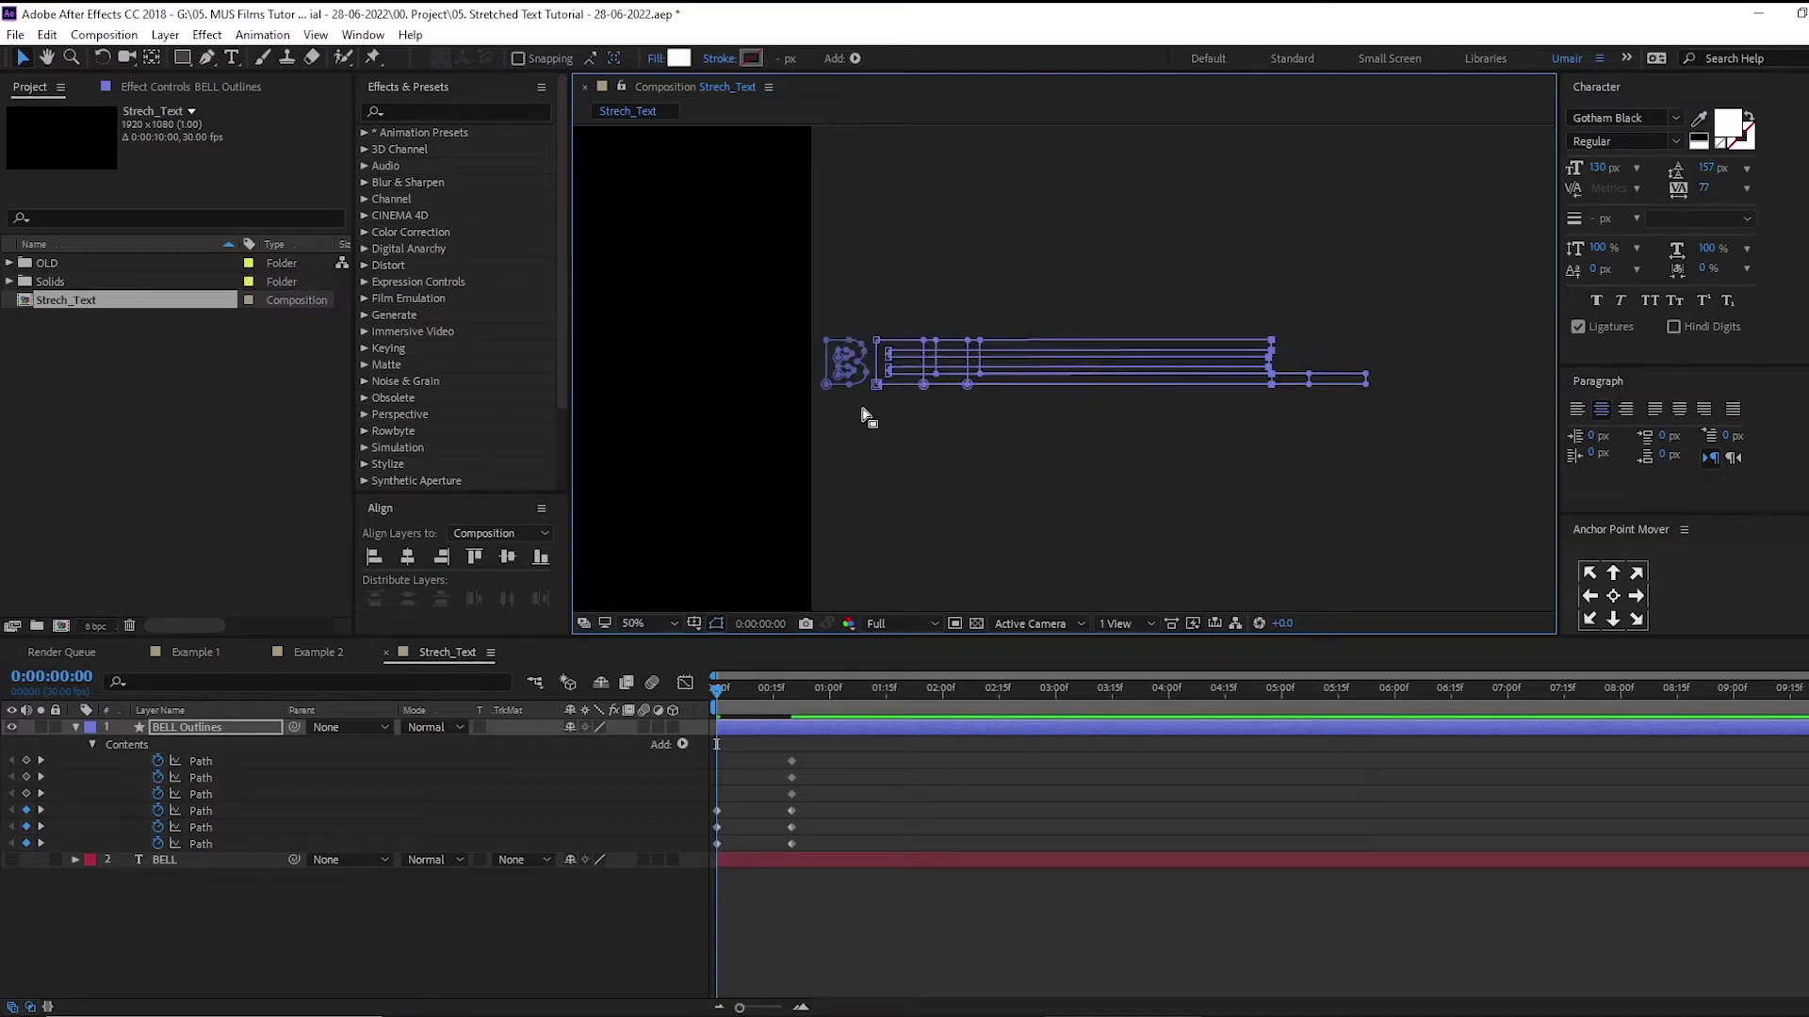
{"action": "key", "text": "slash"}
{"action": "left_click_drag", "start_coordinate": [768, 404], "coordinate": [975, 408]}
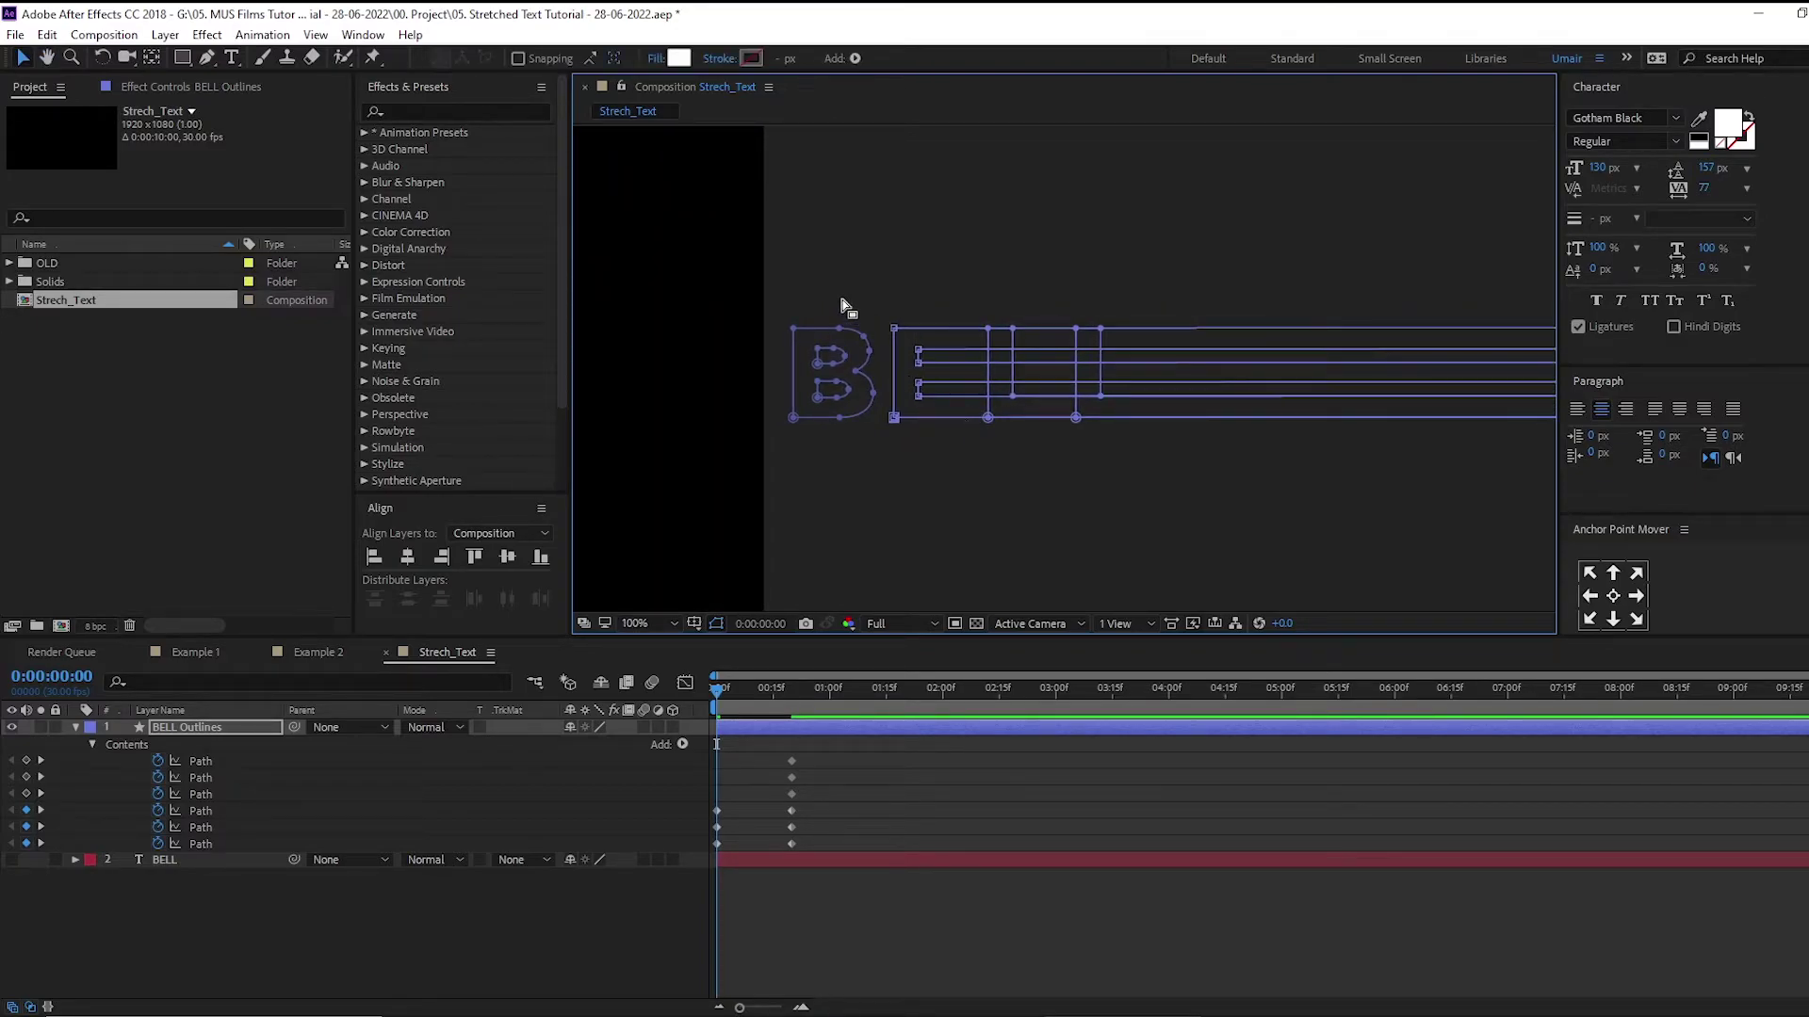
{"action": "left_click_drag", "start_coordinate": [823, 300], "coordinate": [878, 466]}
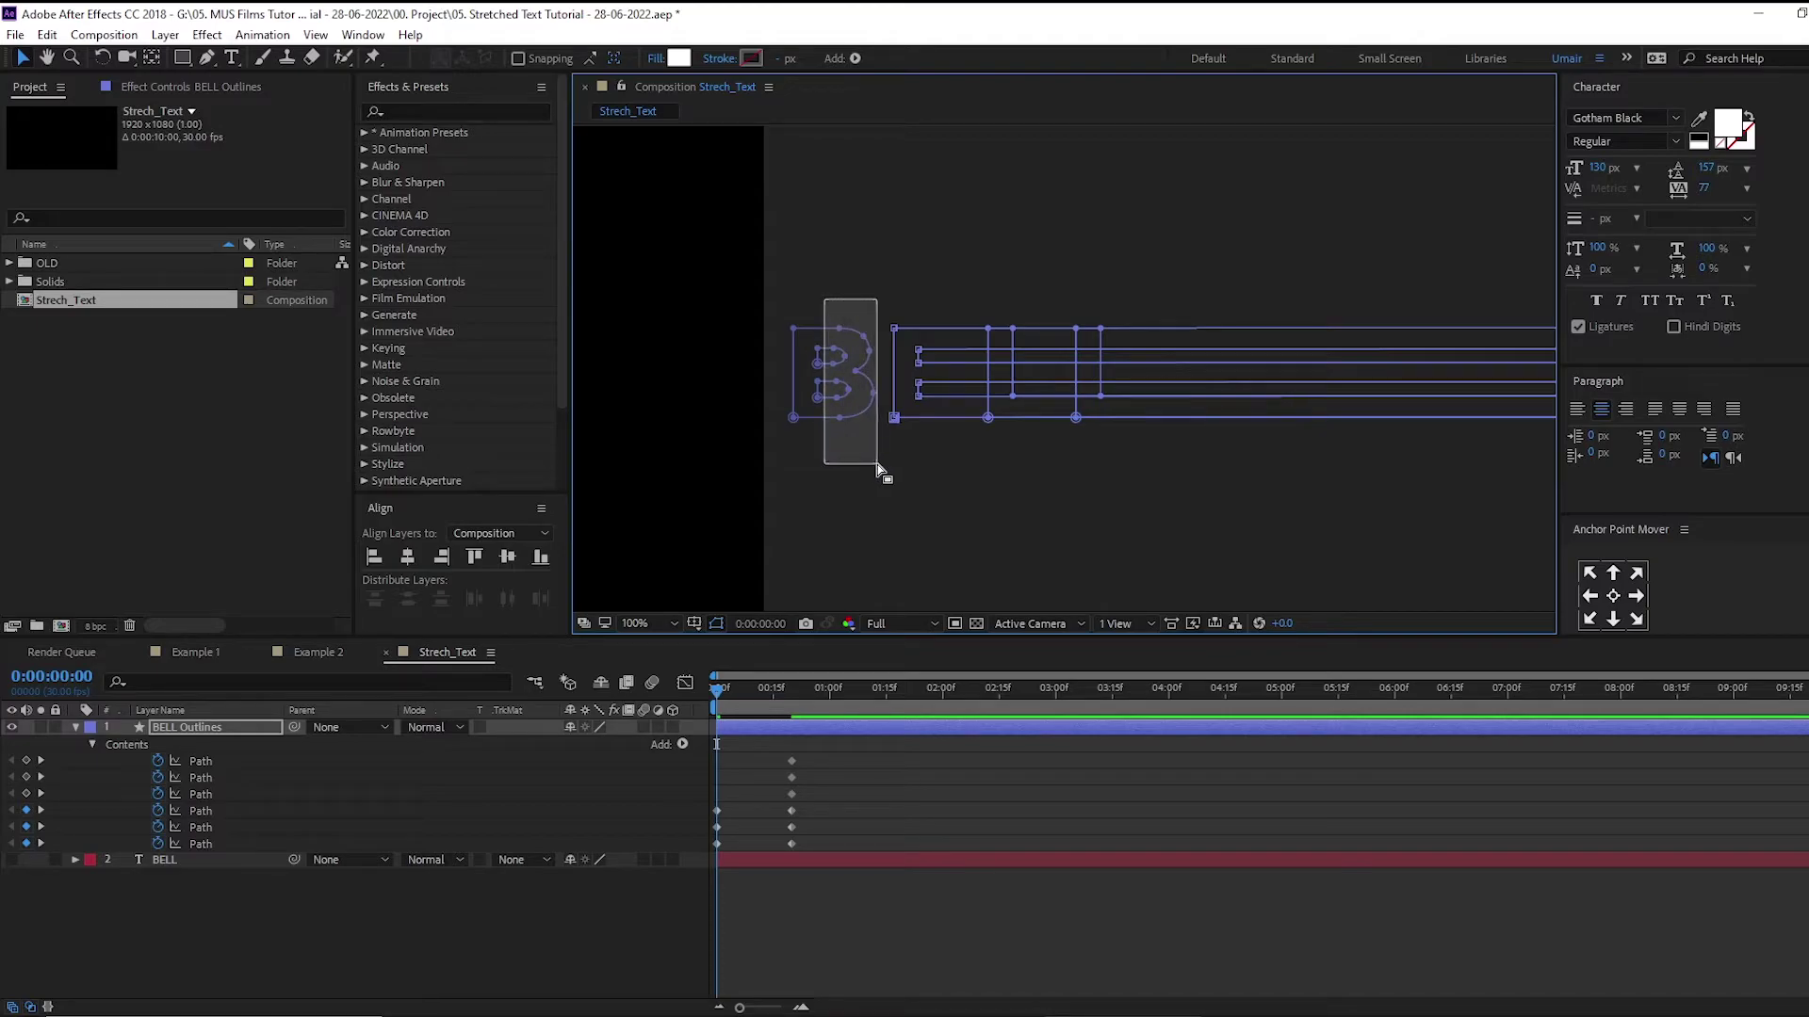
{"action": "left_click_drag", "start_coordinate": [878, 400], "coordinate": [1560, 405]}
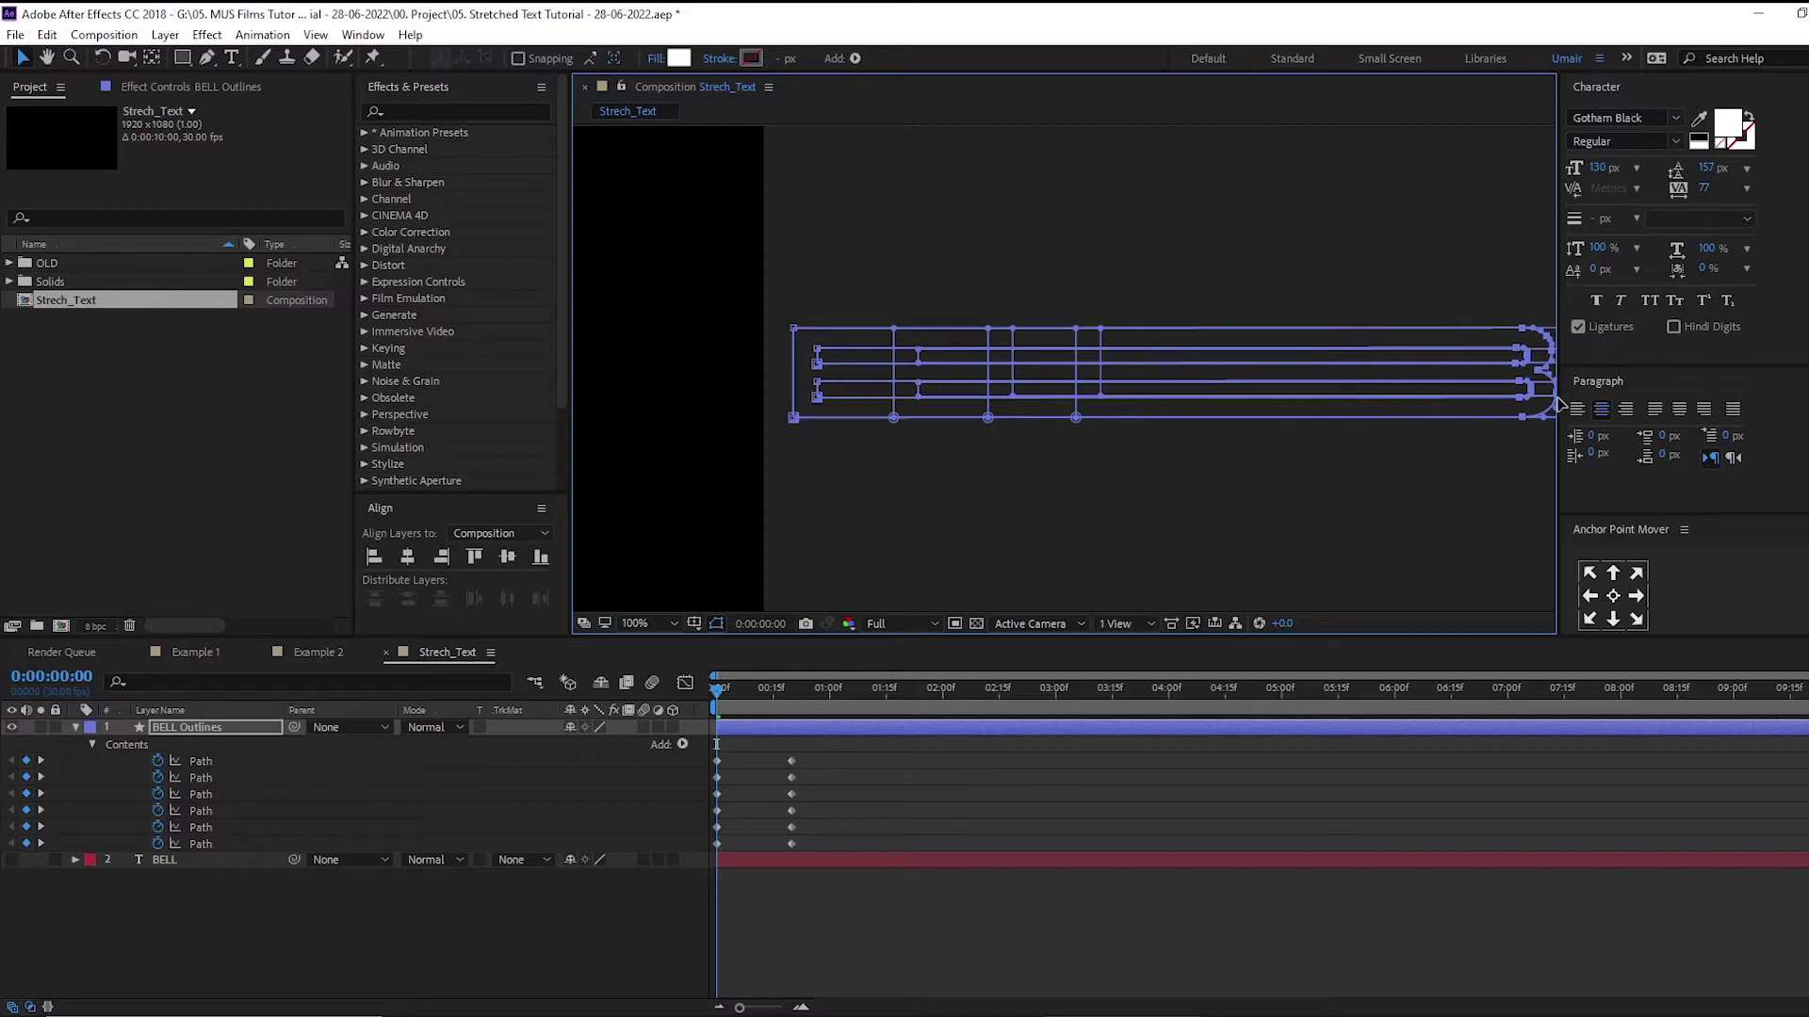
{"action": "key", "text": "comma"}
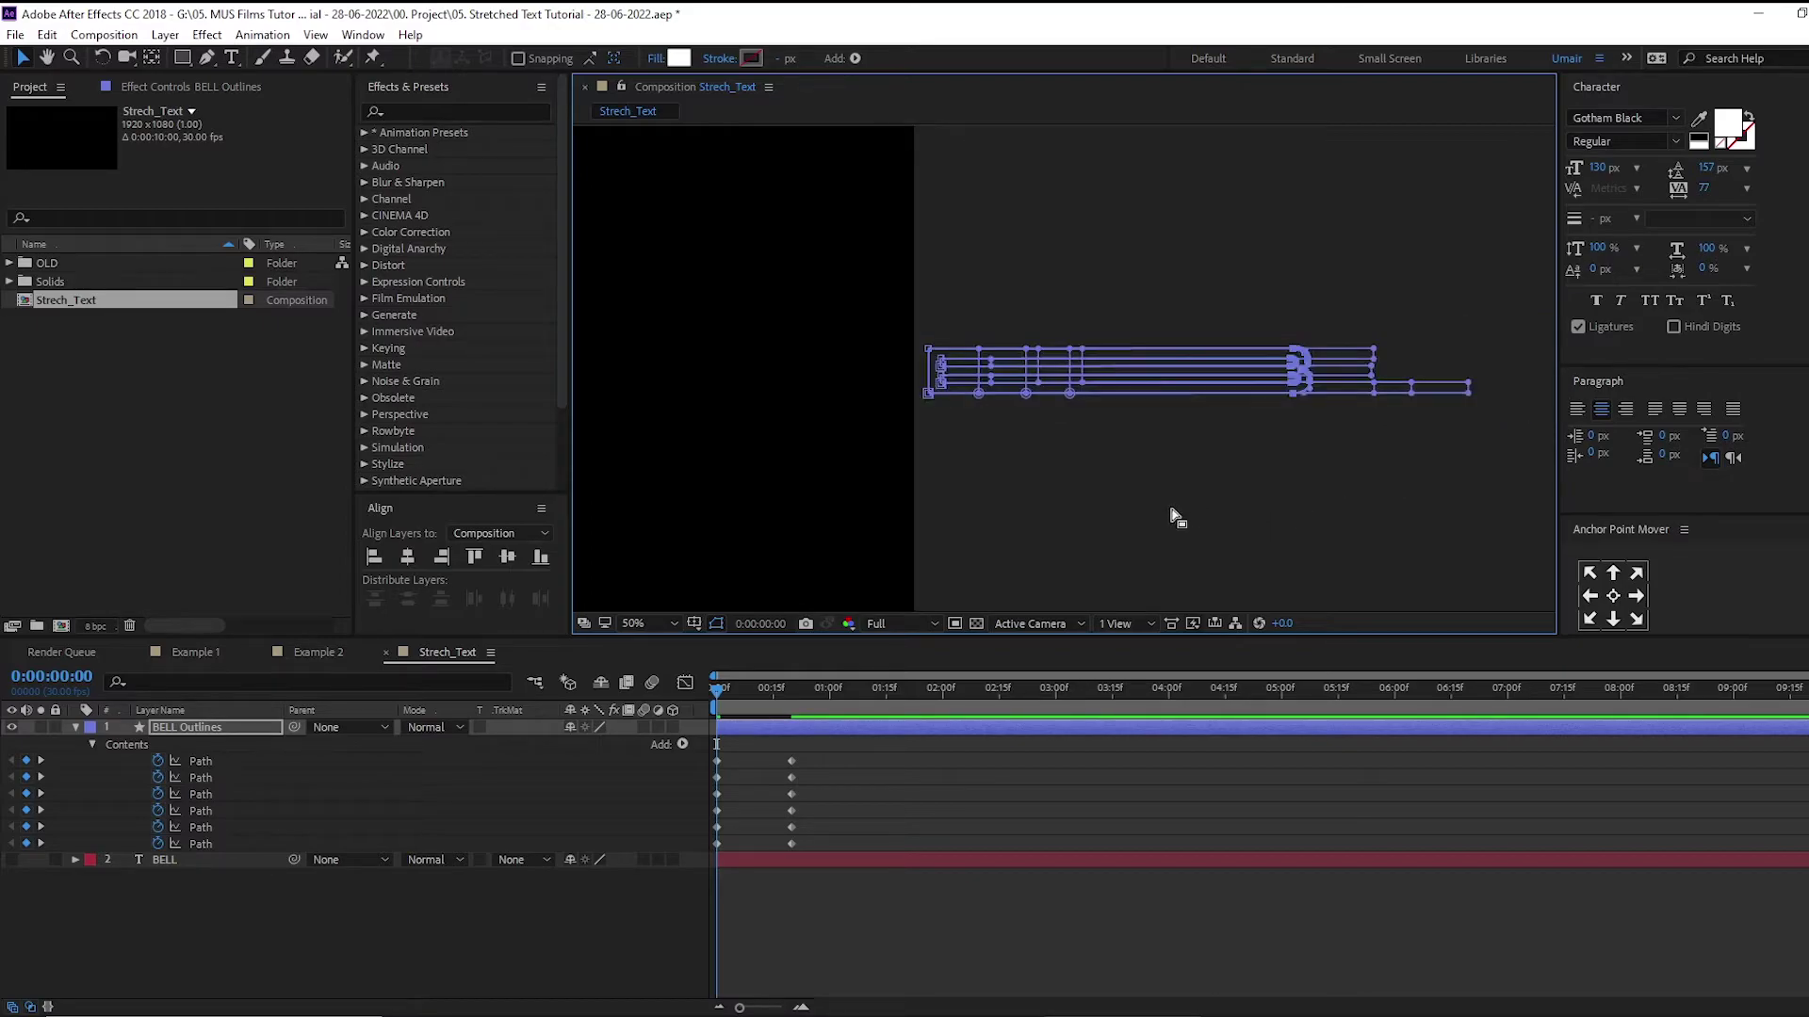
Set the viewer magnification to Fit and return the playhead to the start
{"action": "left_click", "coordinate": [645, 627]}
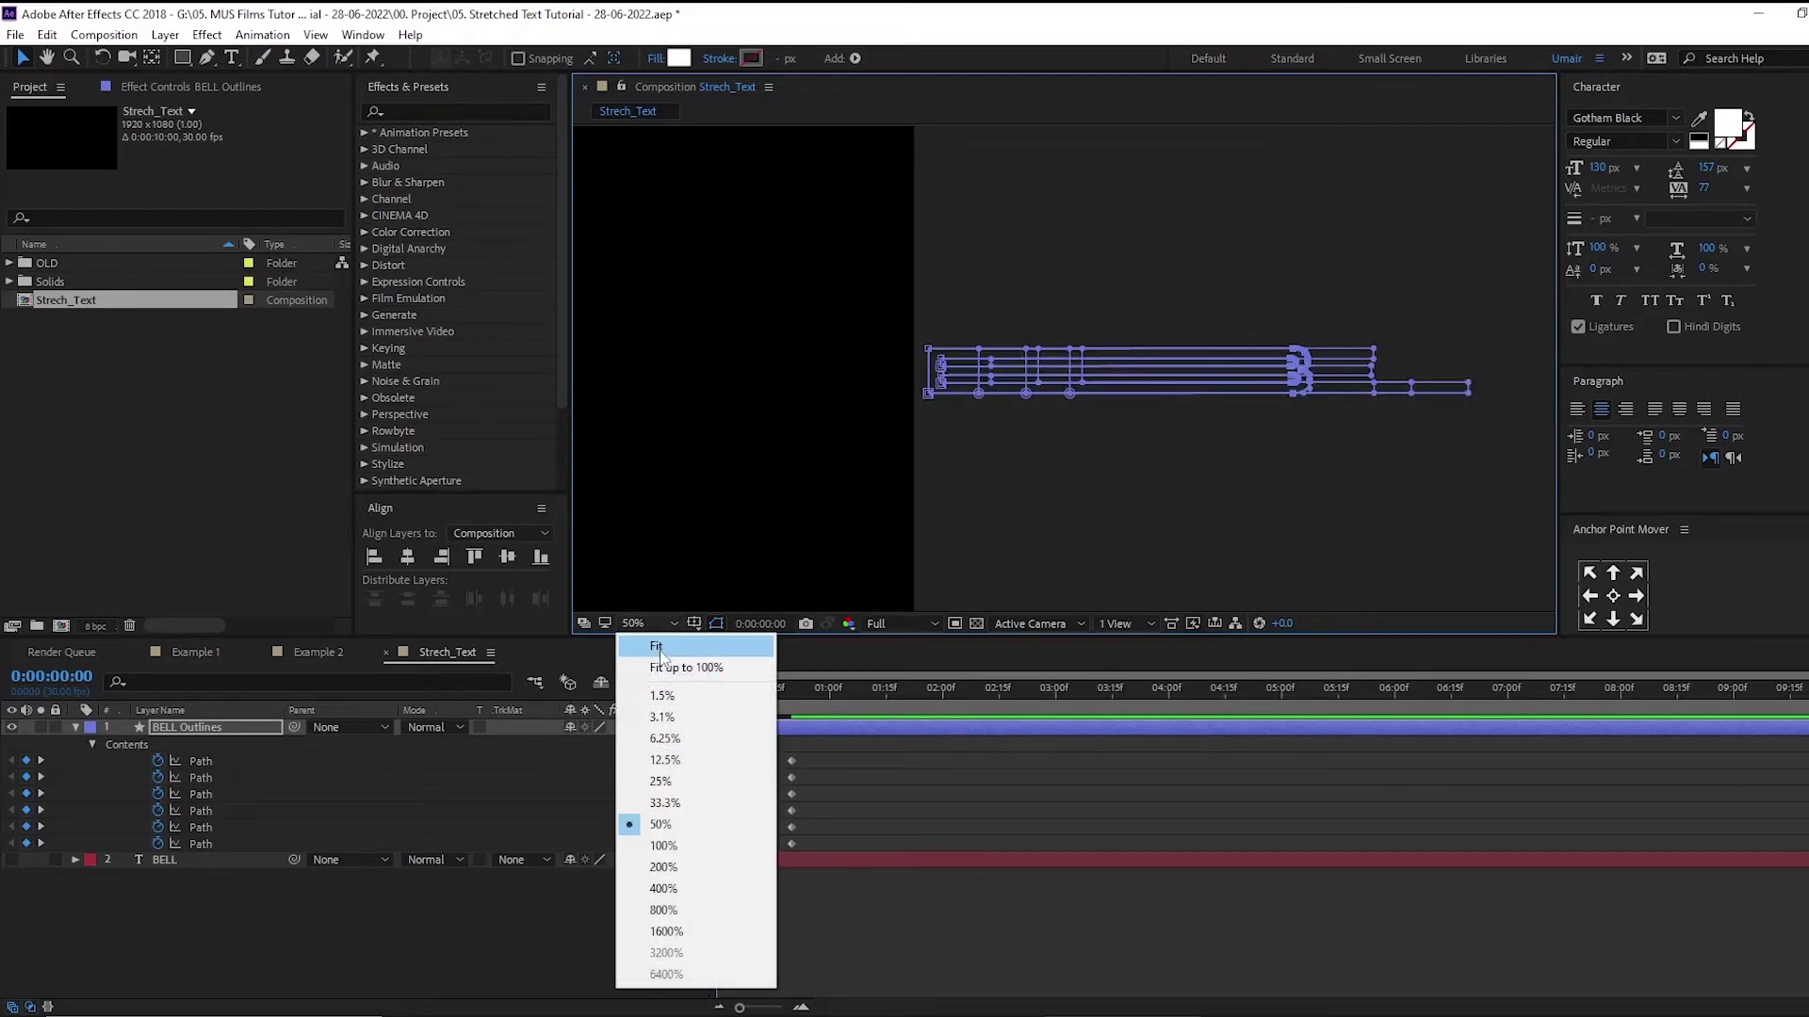
{"action": "left_click", "coordinate": [658, 658]}
{"action": "mouse_move", "coordinate": [809, 699]}
{"action": "left_mouse_down"}
{"action": "mouse_move", "coordinate": [896, 703]}
{"action": "mouse_move", "coordinate": [632, 698]}
{"action": "left_mouse_up"}
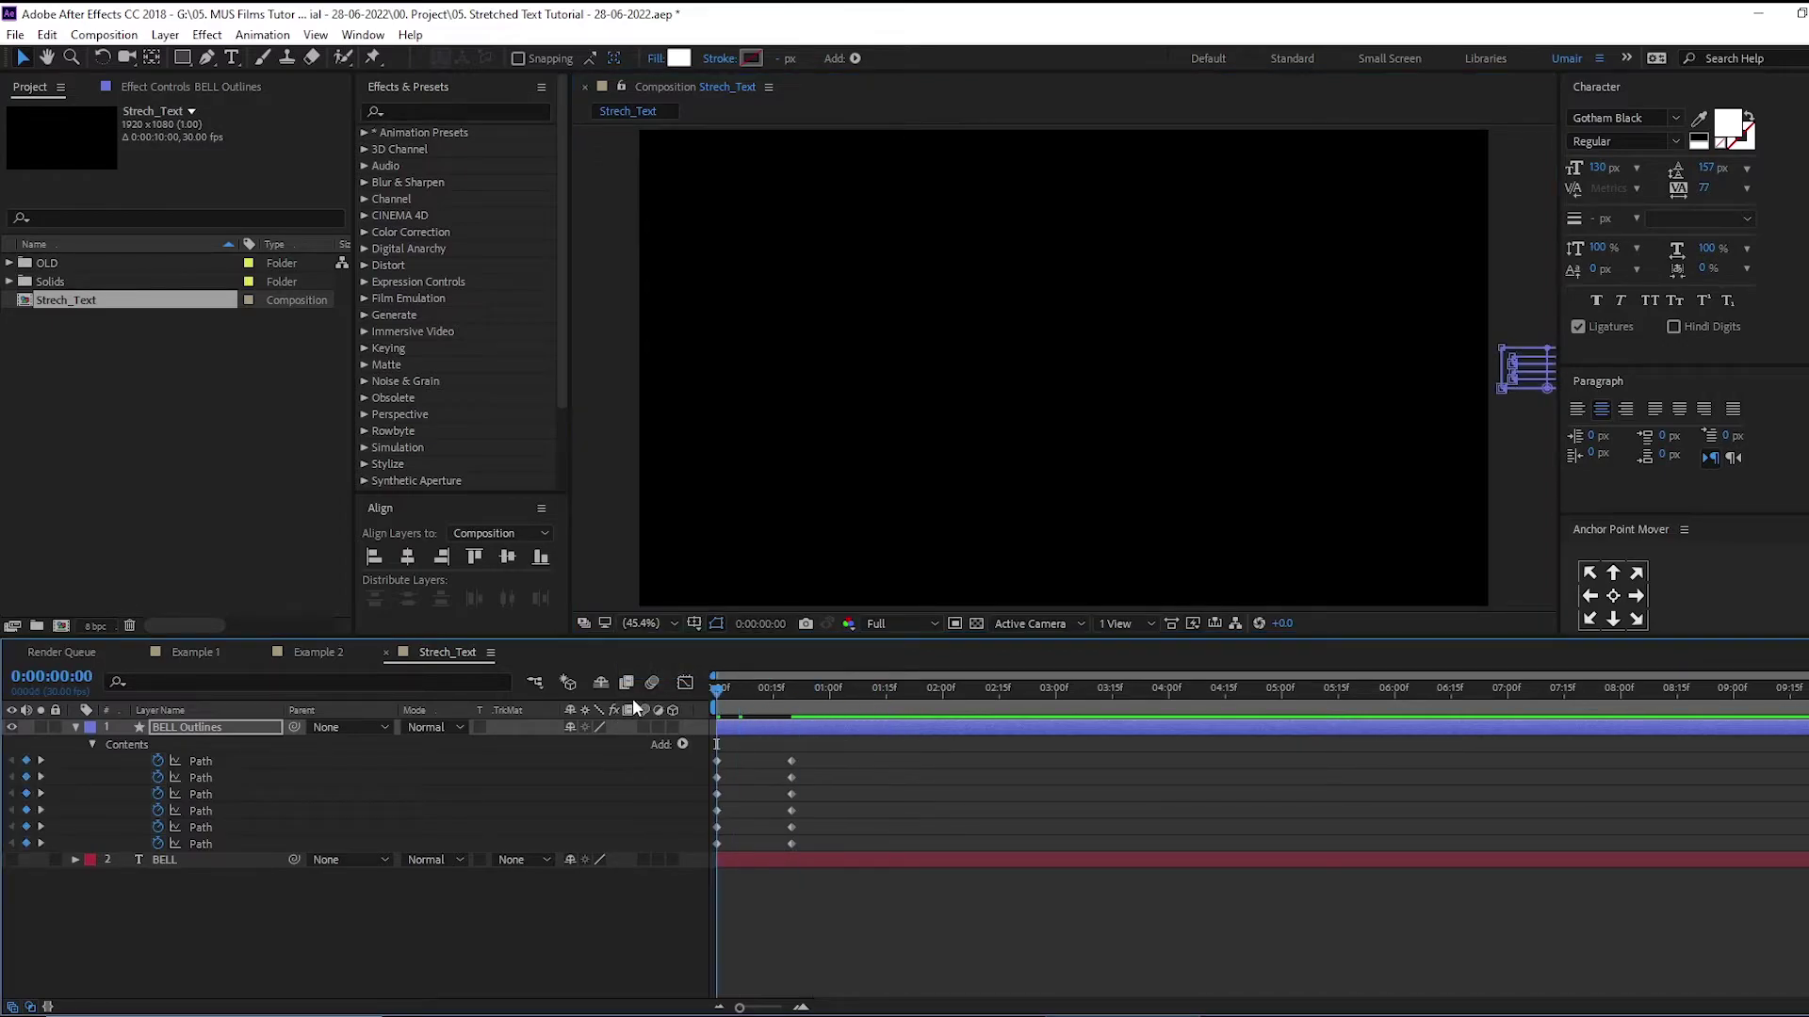
{"action": "left_click", "coordinate": [847, 545]}
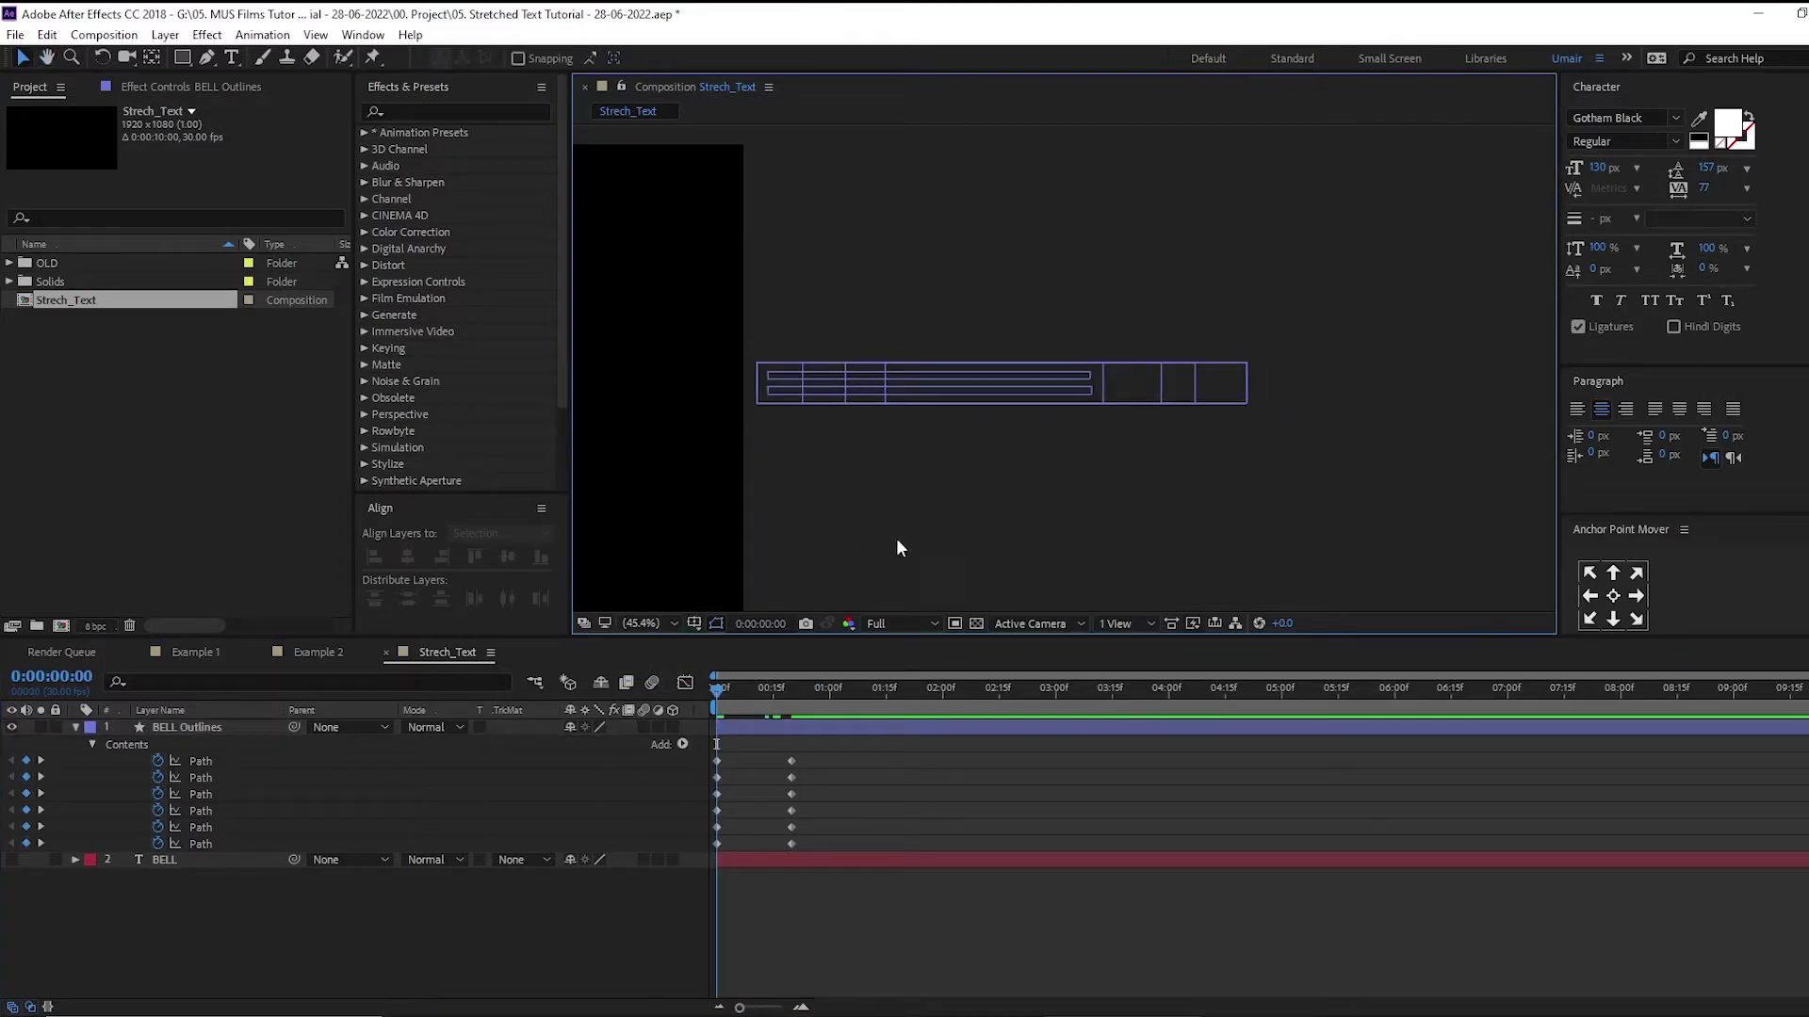
{"action": "left_click", "coordinate": [637, 622]}
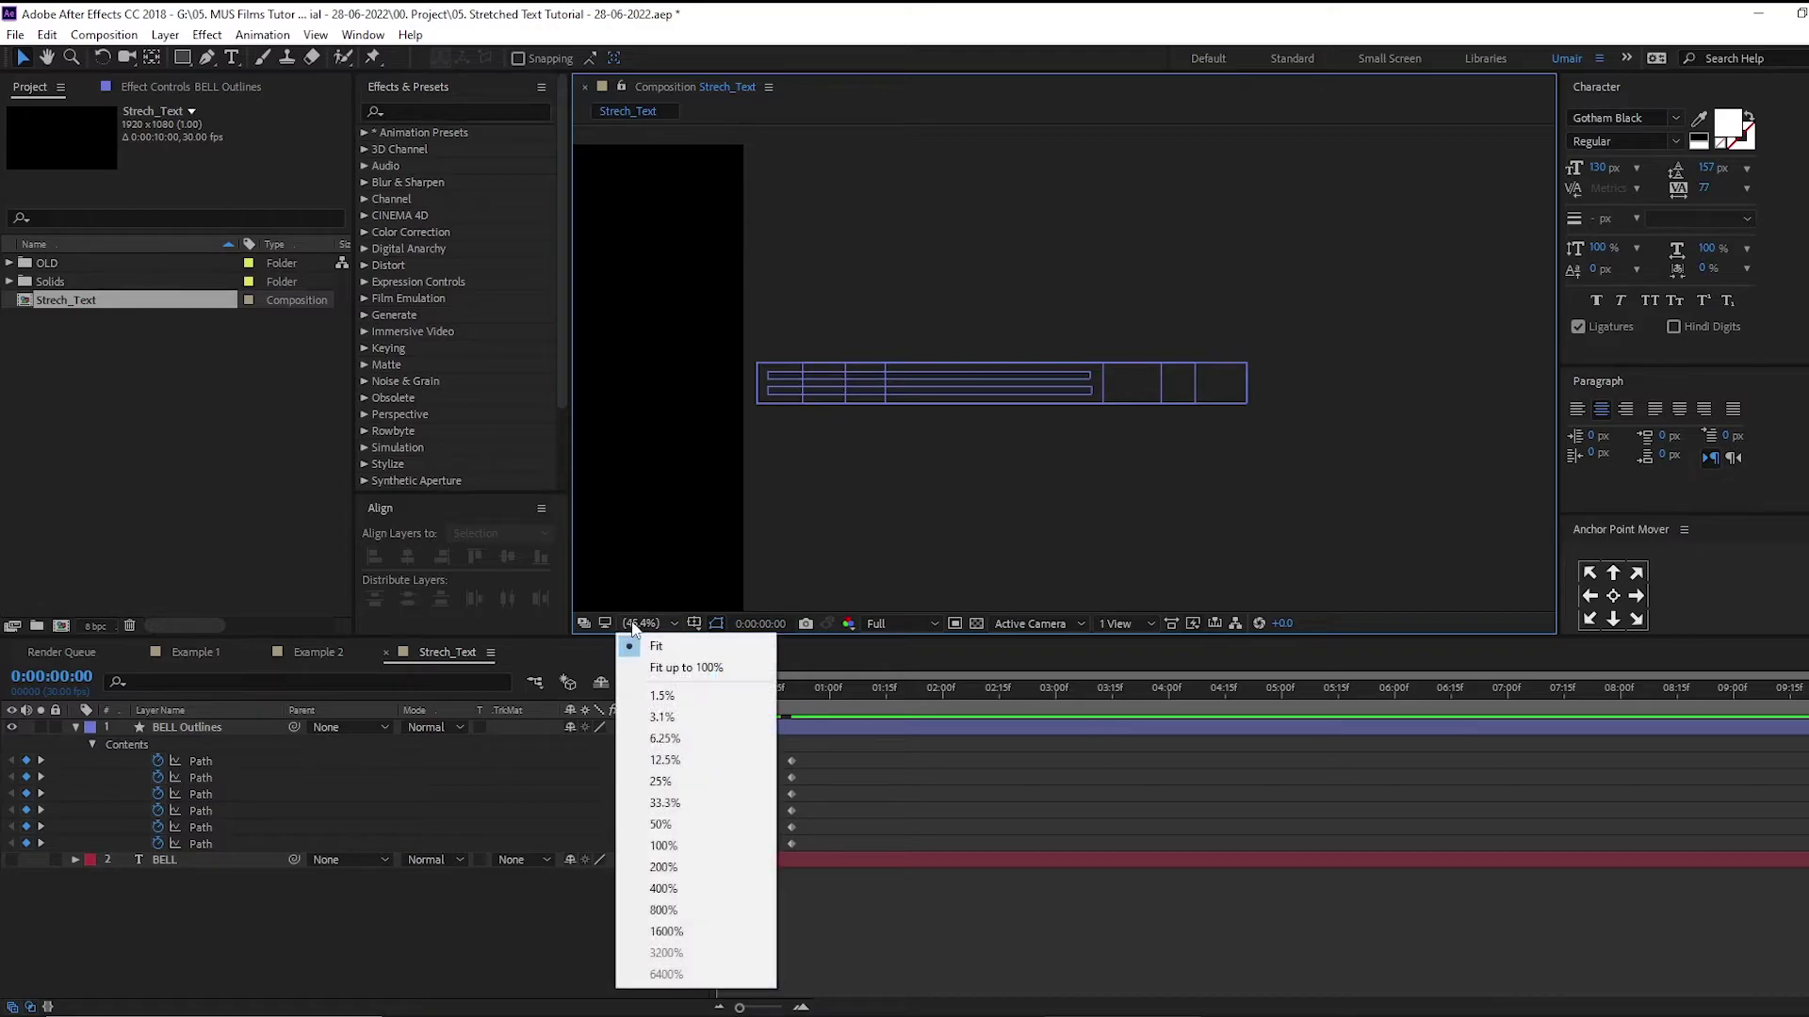
{"action": "left_click", "coordinate": [646, 666]}
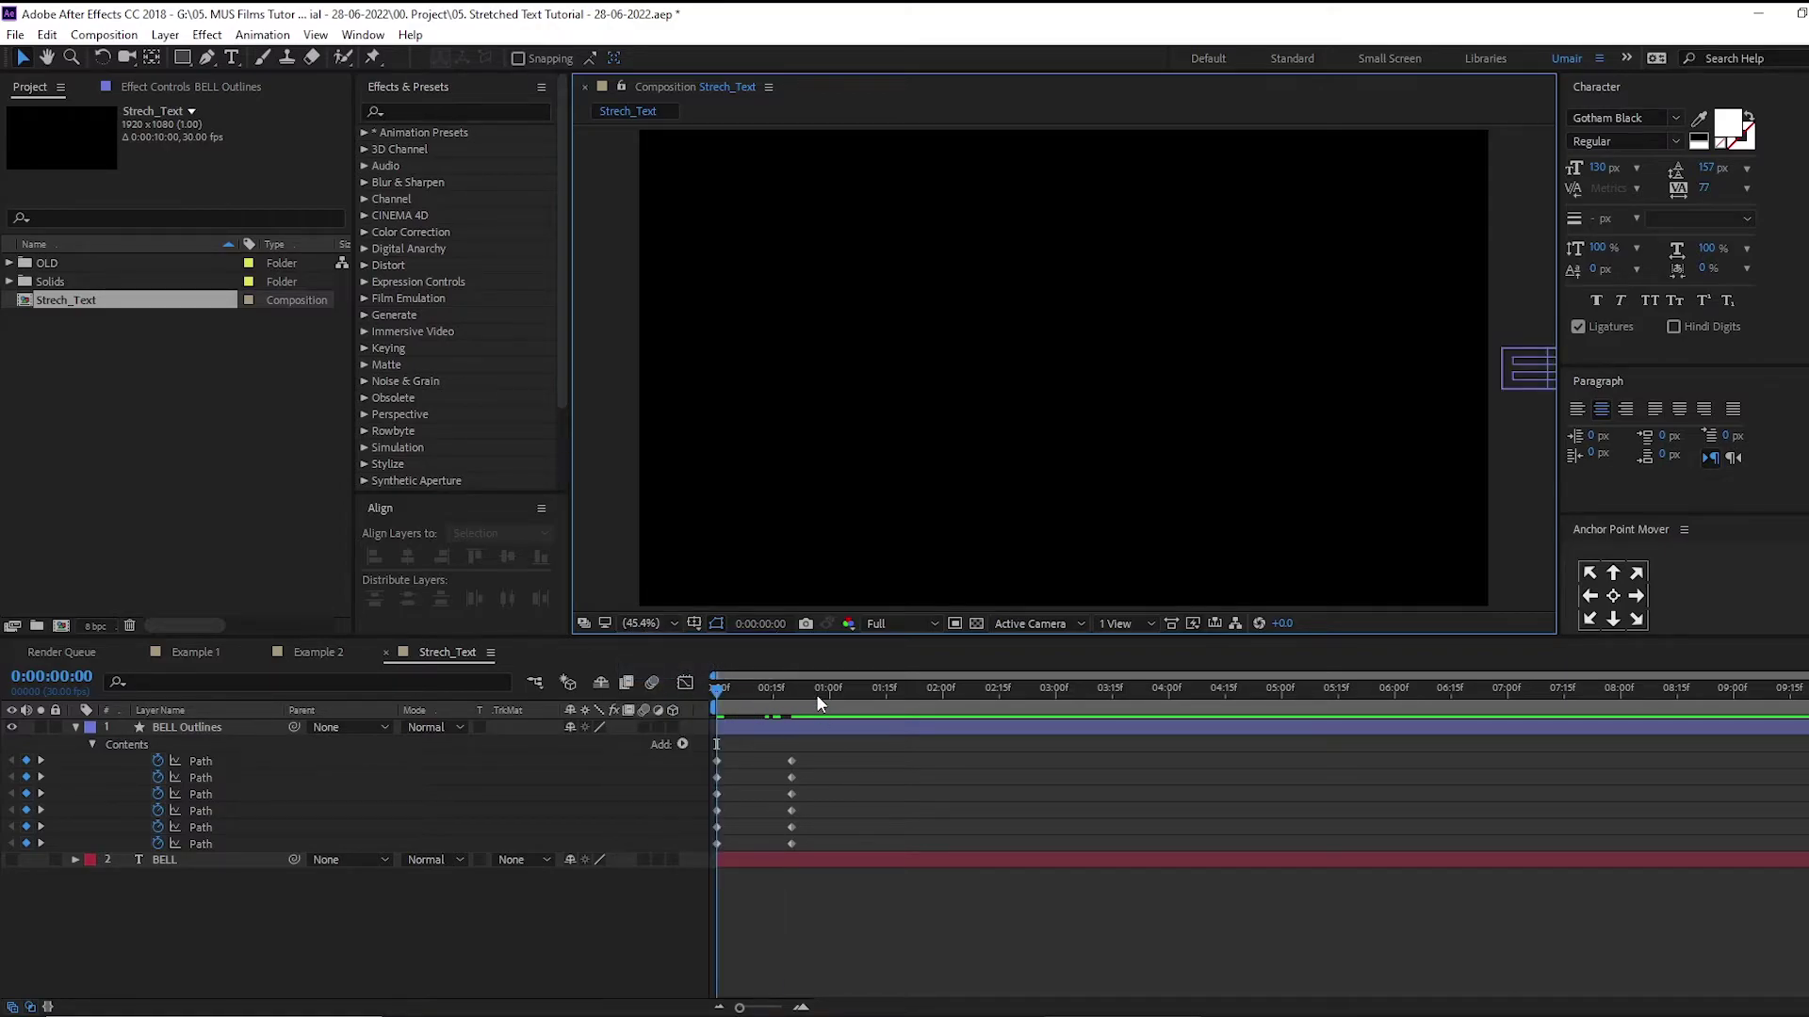
{"action": "left_click_drag", "start_coordinate": [816, 693], "coordinate": [705, 693]}
Preview the BELL build, scrub to frame 20, and select all Path keyframes
{"action": "key", "text": "space"}
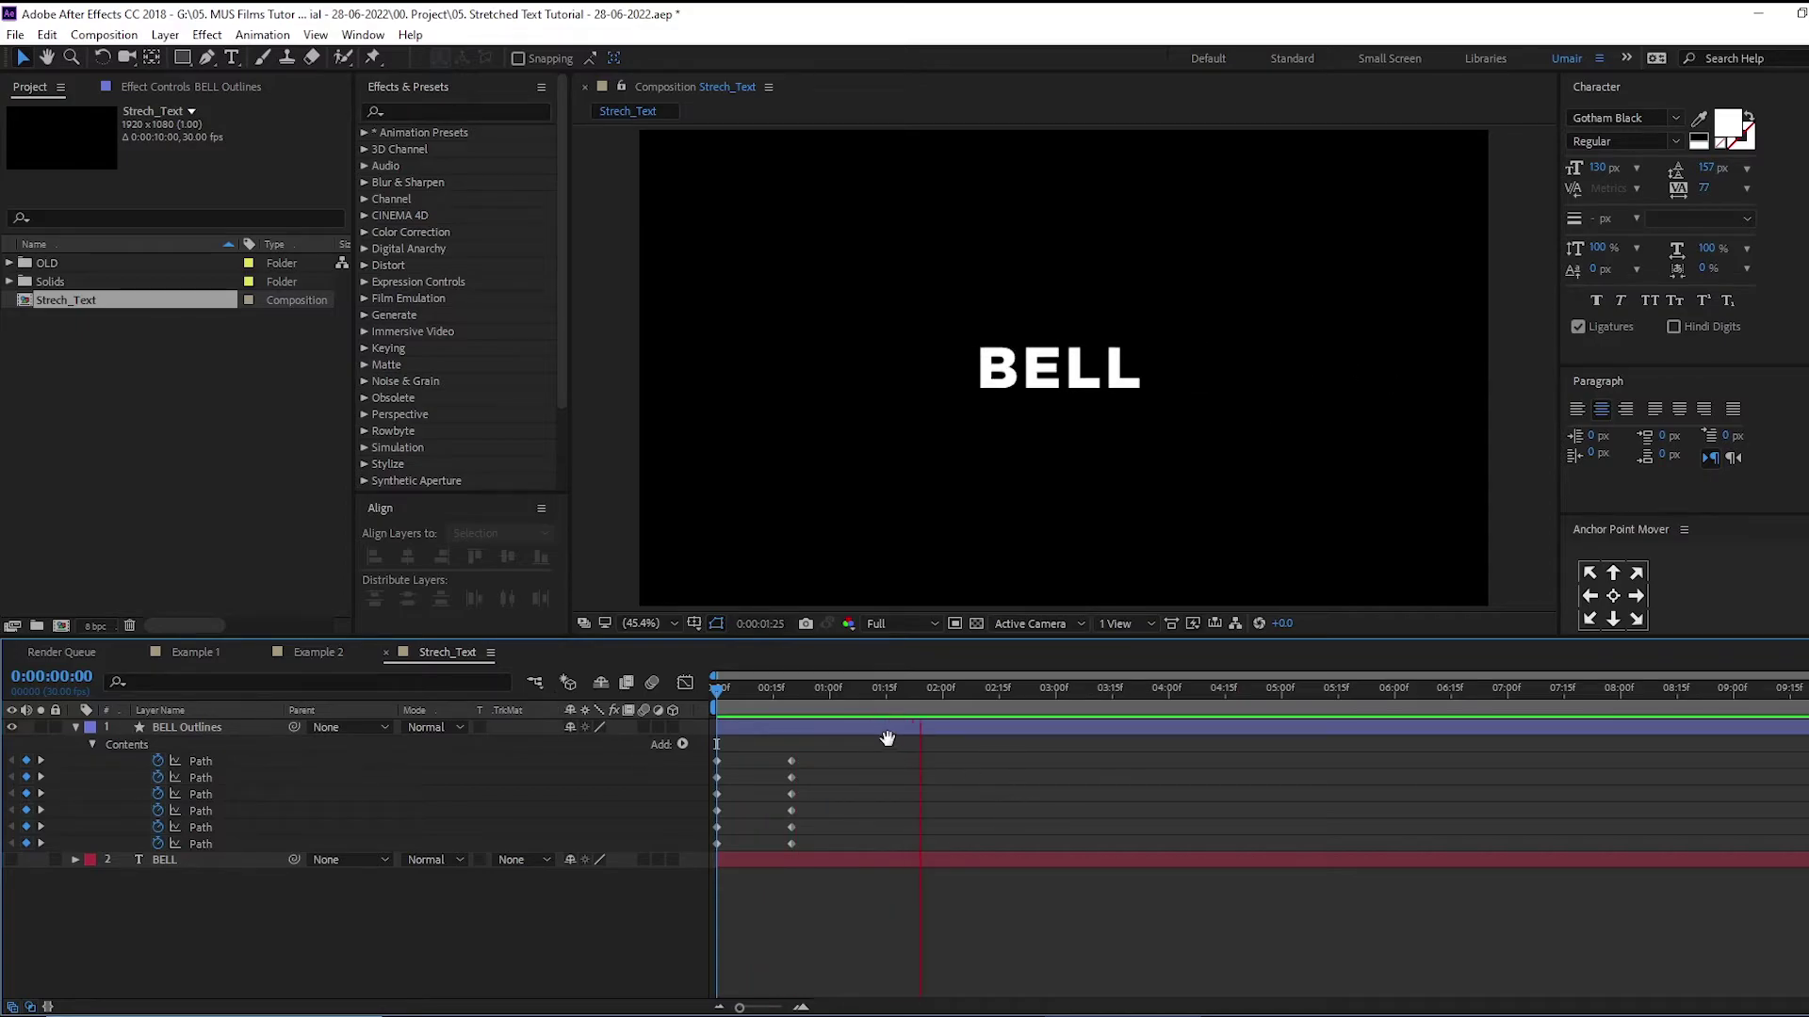
{"action": "key", "text": "space"}
{"action": "key", "text": "space"}
{"action": "left_click_drag", "start_coordinate": [842, 709], "coordinate": [792, 718]}
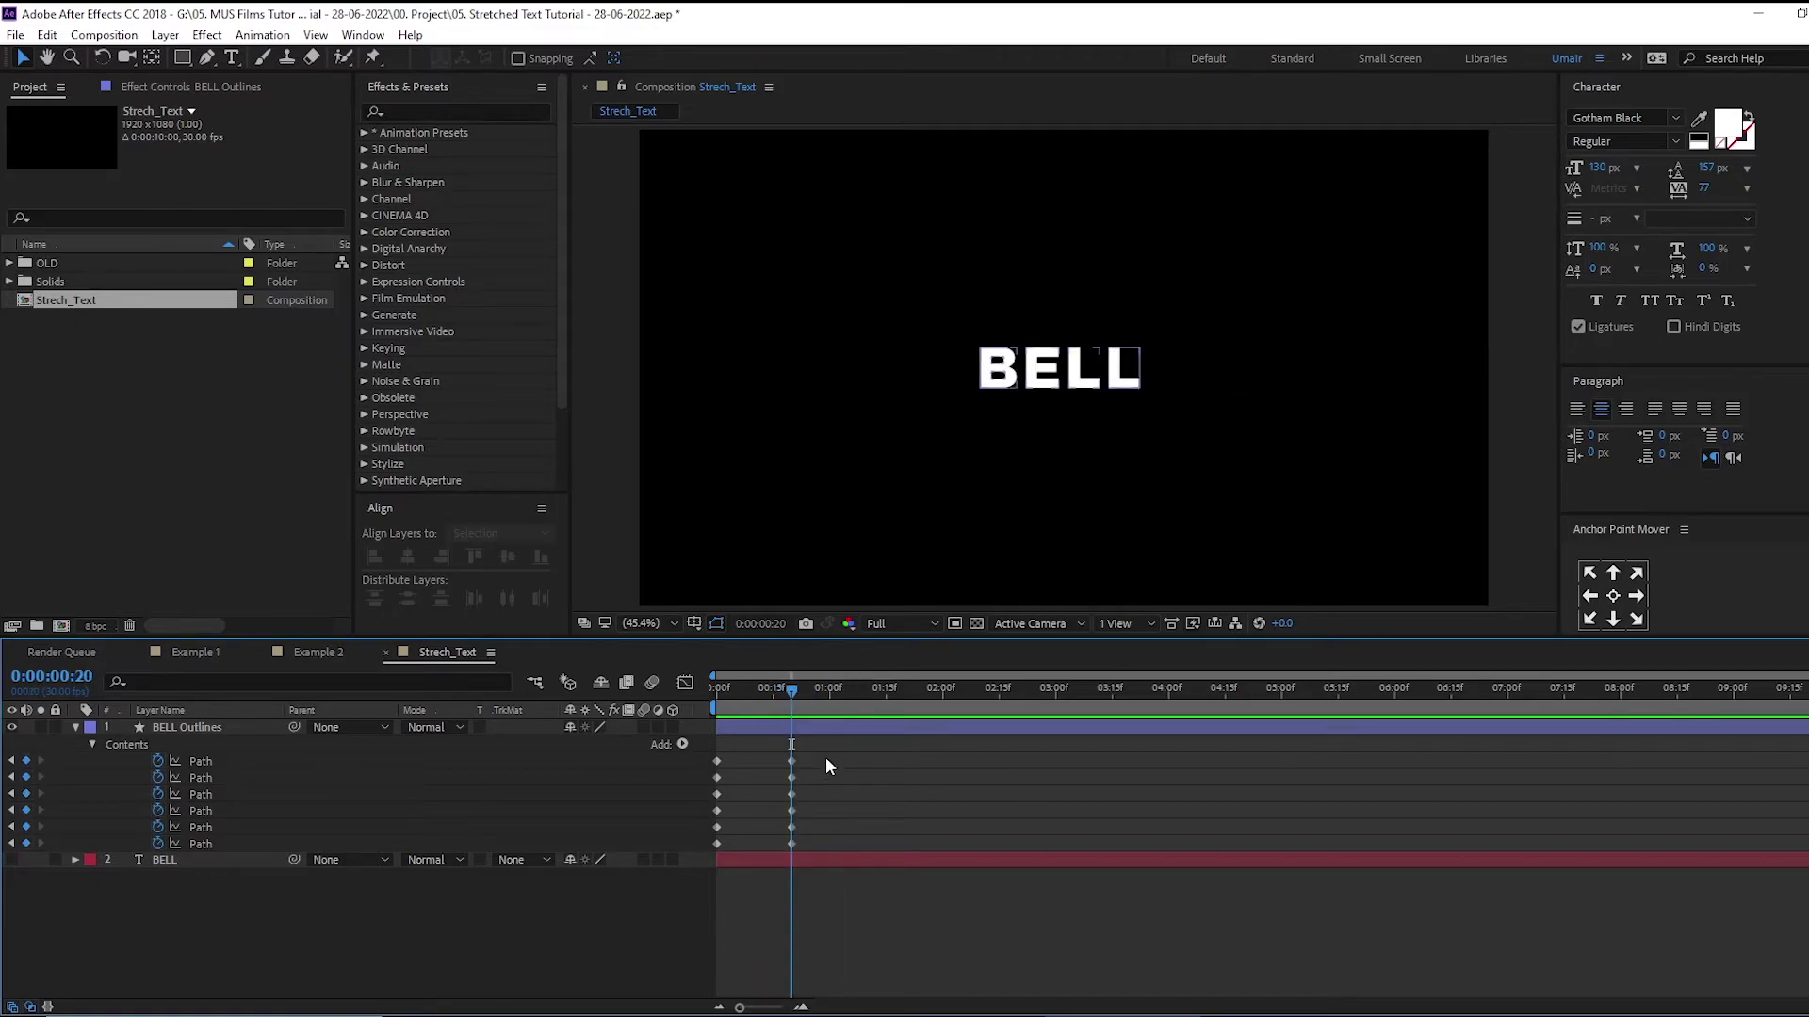
{"action": "left_click_drag", "start_coordinate": [827, 750], "coordinate": [680, 895]}
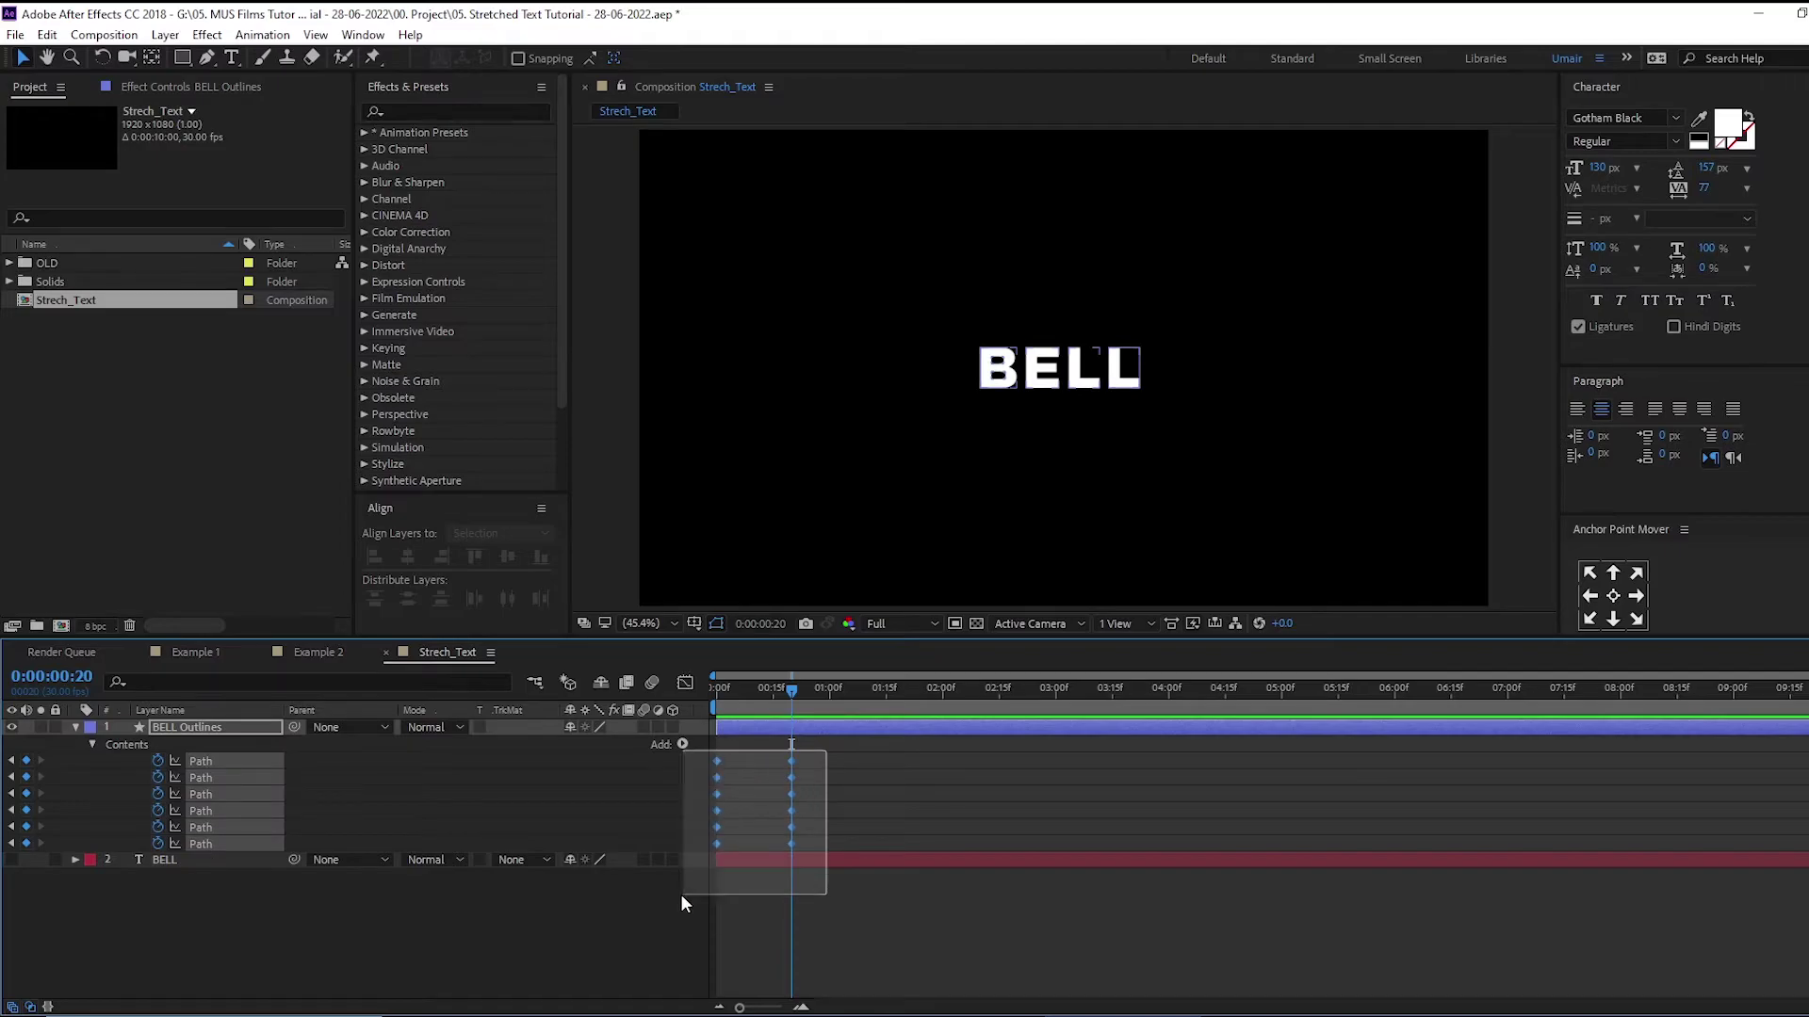
Apply Easy Ease to the selected Path keyframes
{"action": "right_click", "coordinate": [791, 841]}
{"action": "mouse_move", "coordinate": [961, 828]}
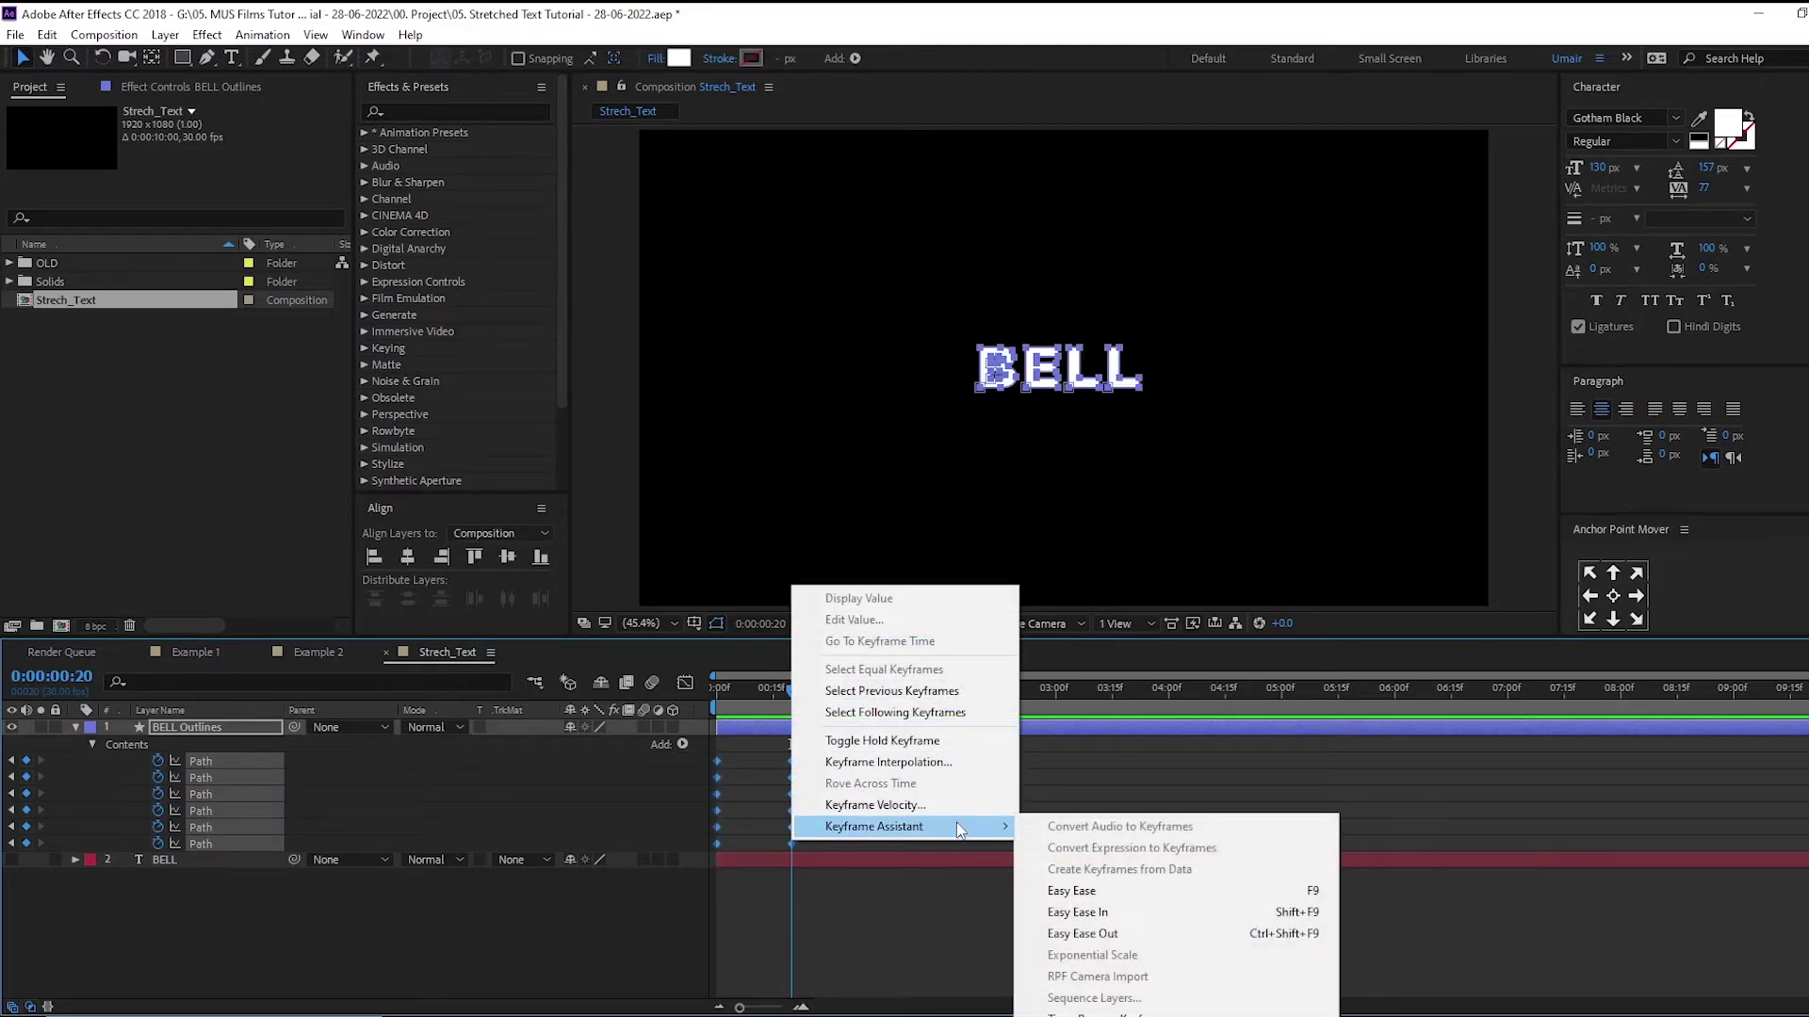
{"action": "left_click", "coordinate": [1106, 895]}
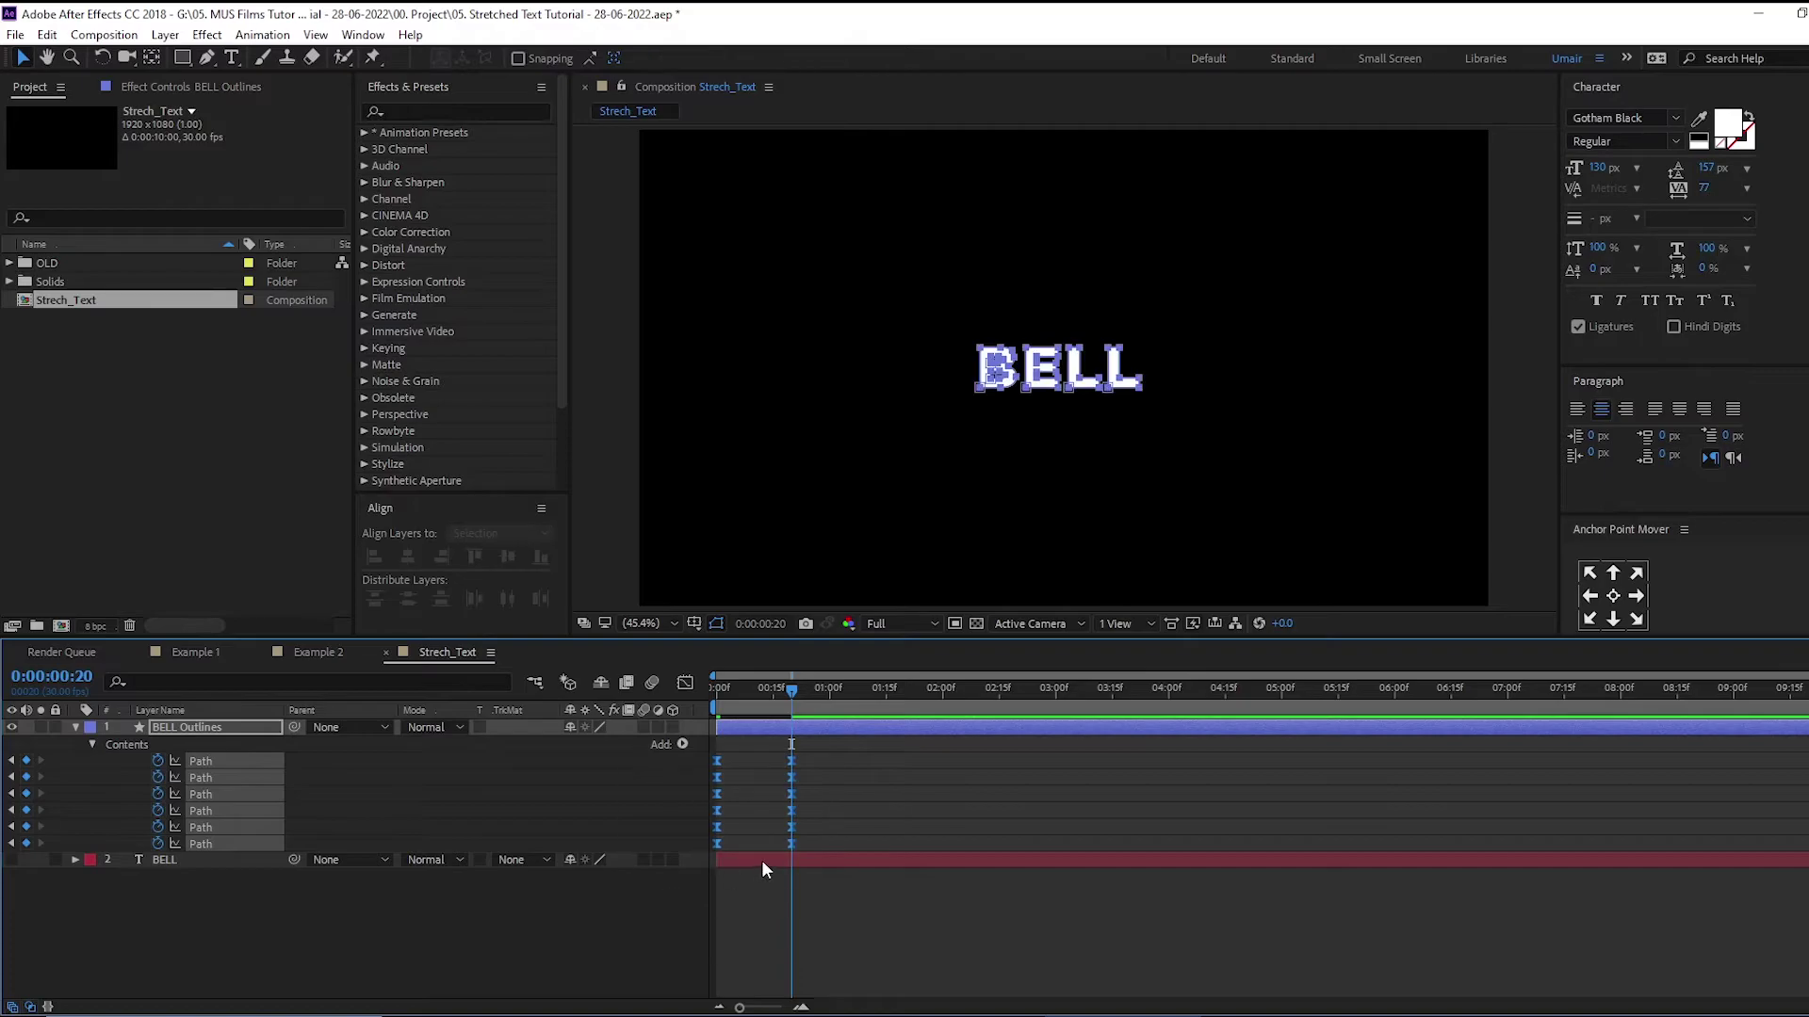
Set incoming and outgoing keyframe velocity influence to 75%, then return to the first frame
{"action": "right_click", "coordinate": [788, 846]}
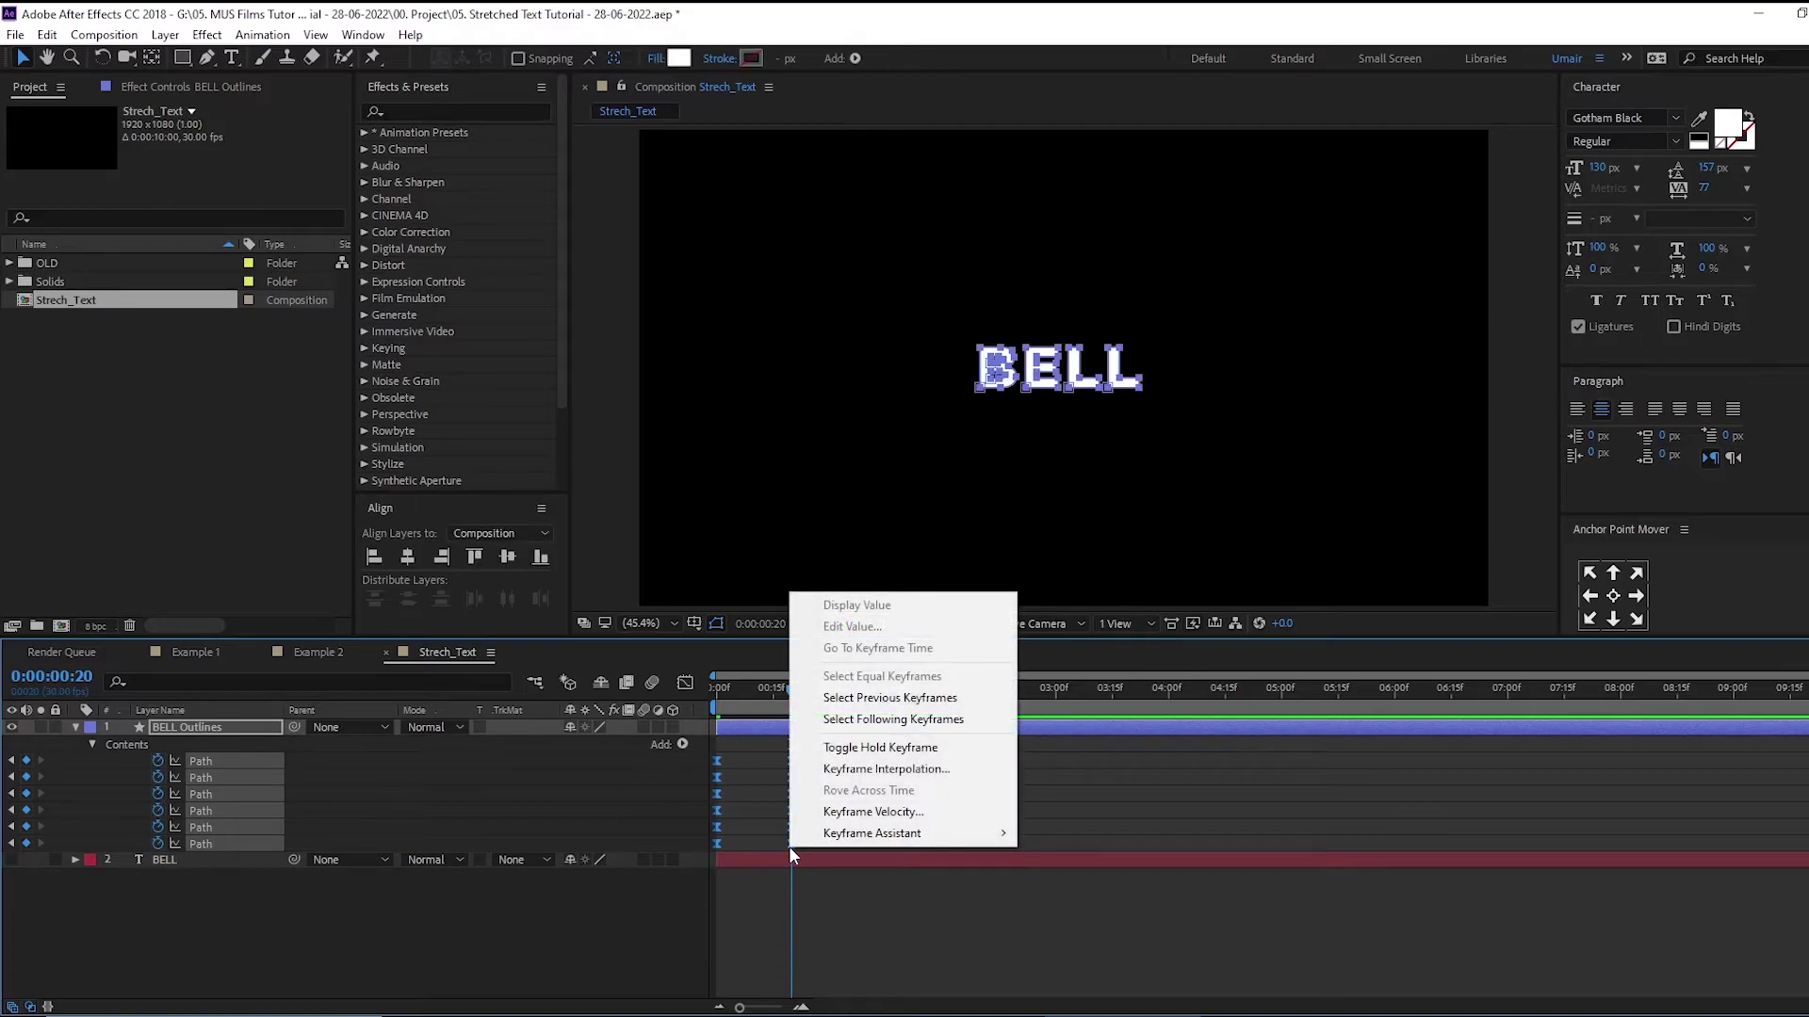
{"action": "left_click", "coordinate": [834, 811]}
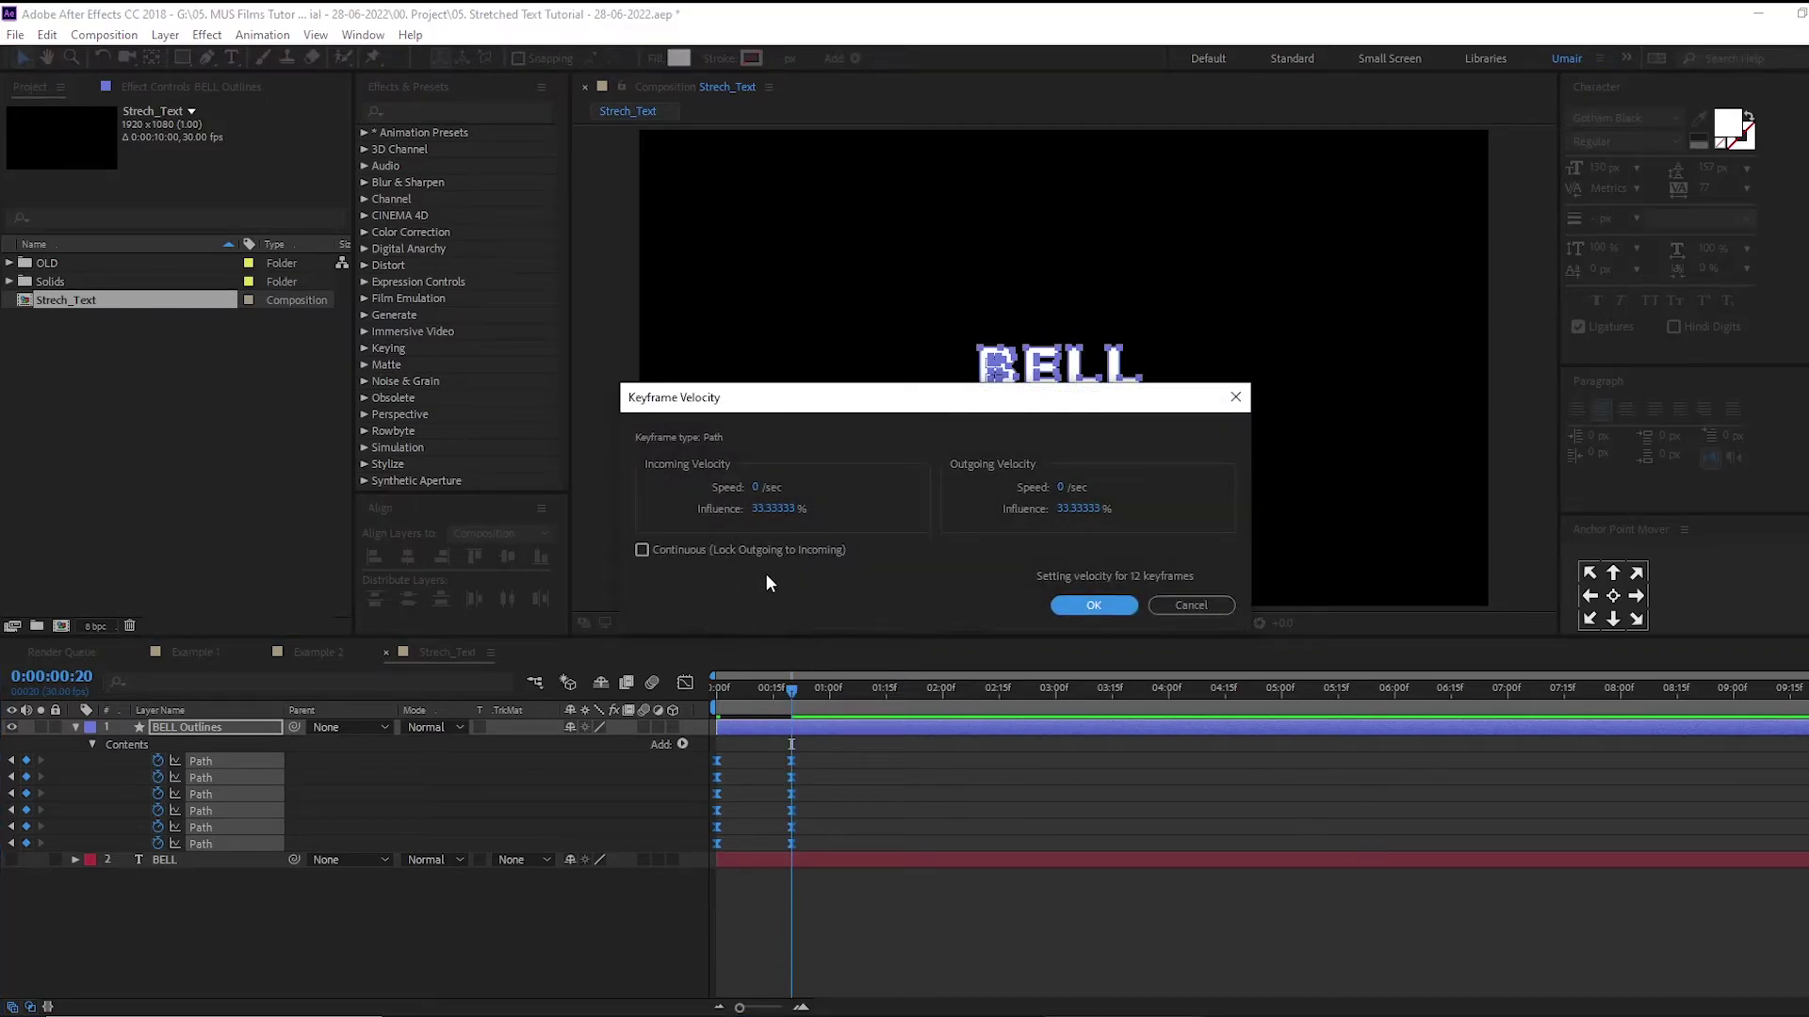
{"action": "left_click", "coordinate": [771, 510]}
{"action": "type", "text": "75"}
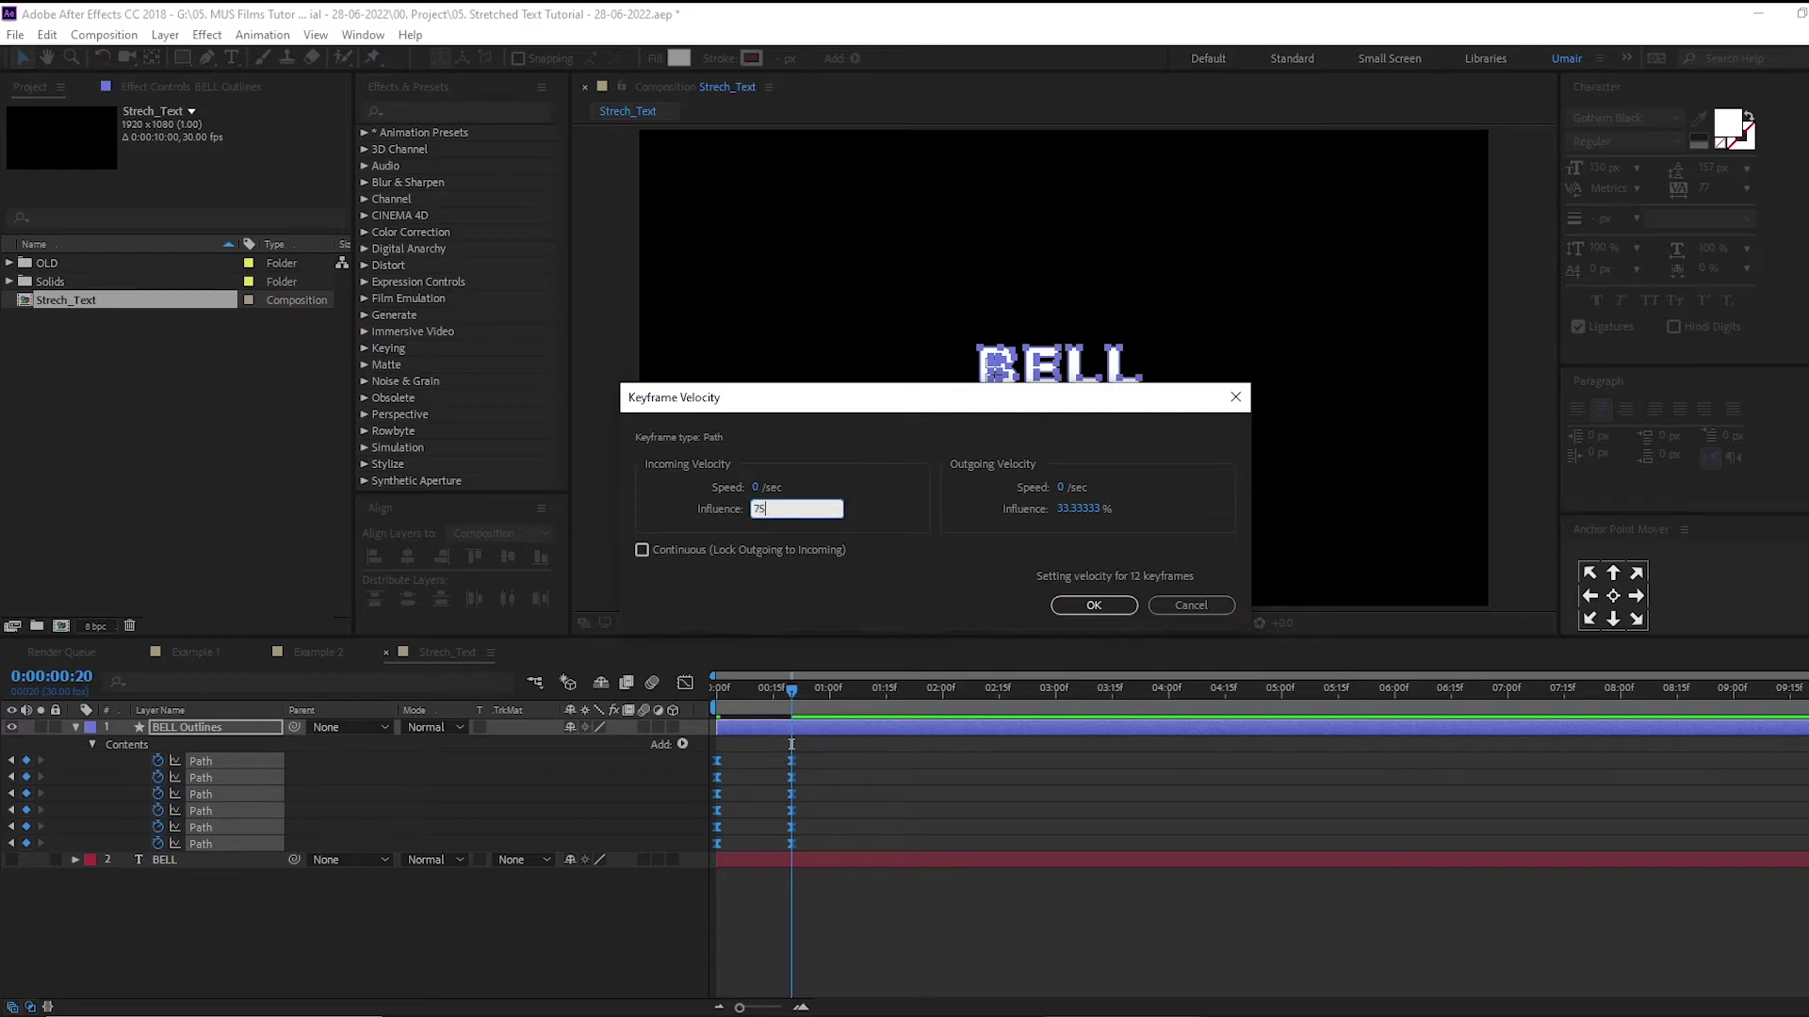
{"action": "key", "text": "Tab"}
{"action": "key", "text": "Tab"}
{"action": "type", "text": "75"}
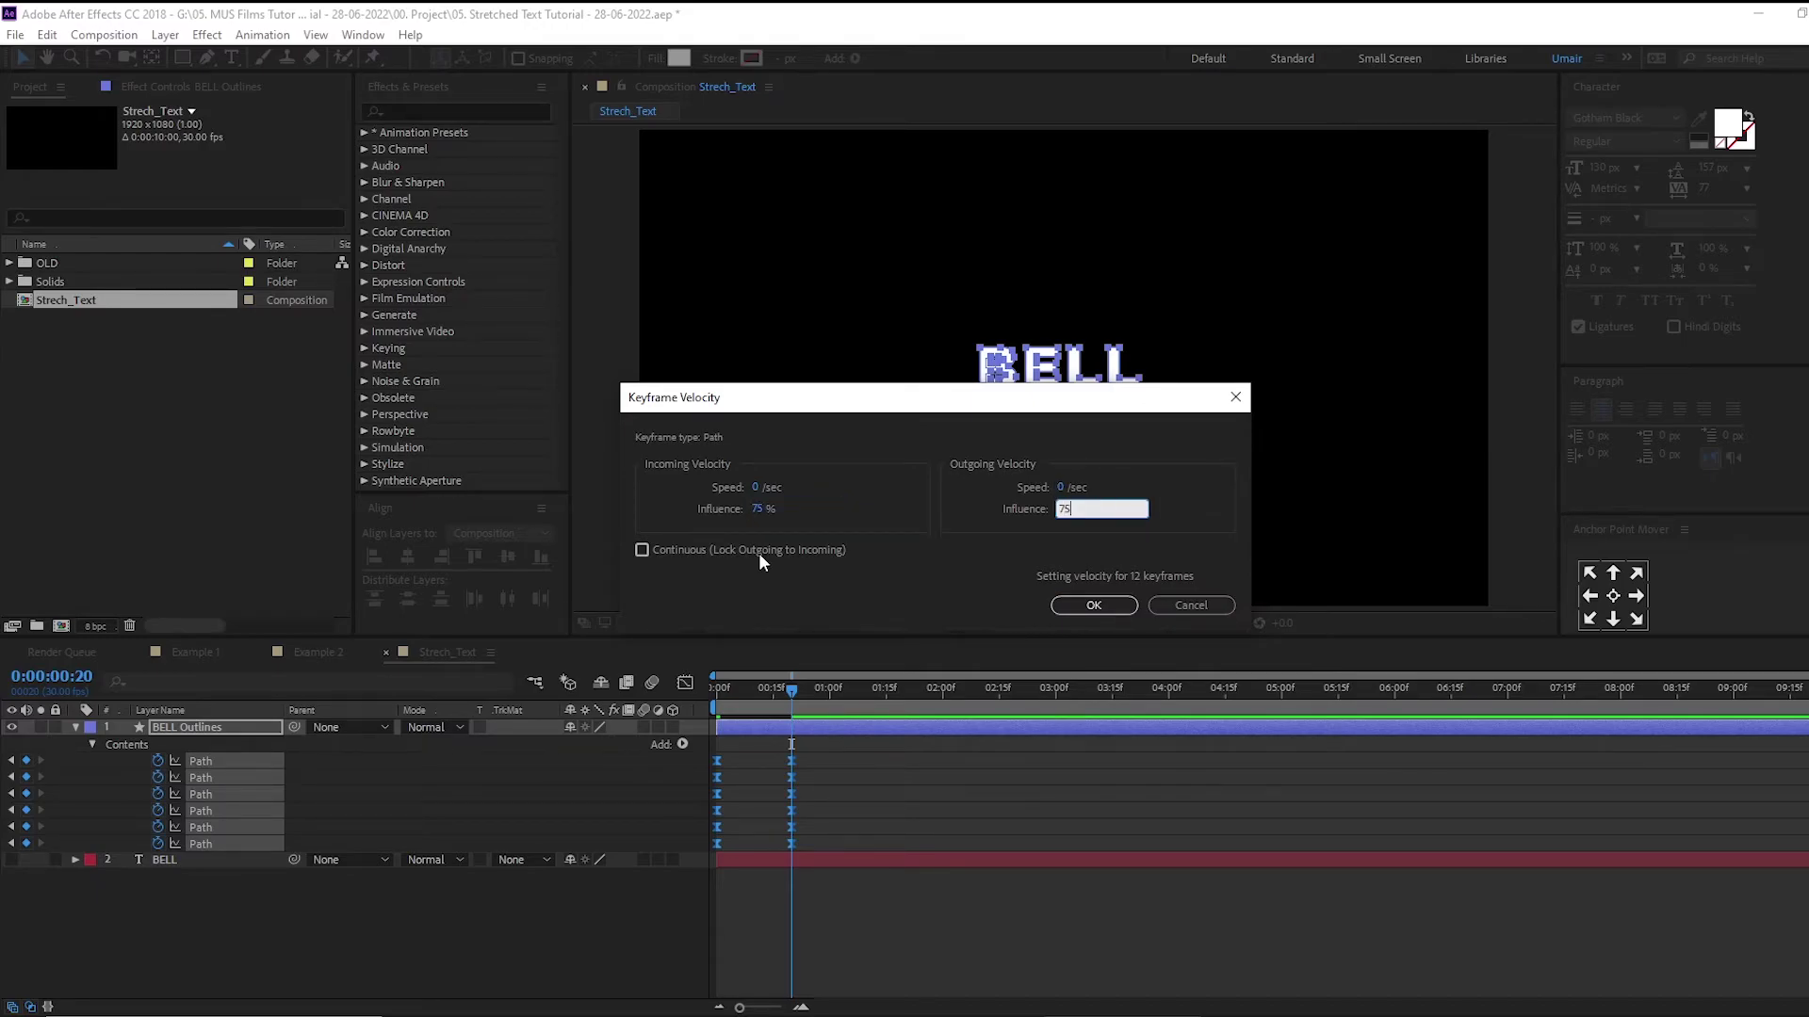
{"action": "key", "text": "Return"}
{"action": "left_click", "coordinate": [759, 556]}
{"action": "key", "text": "Home"}
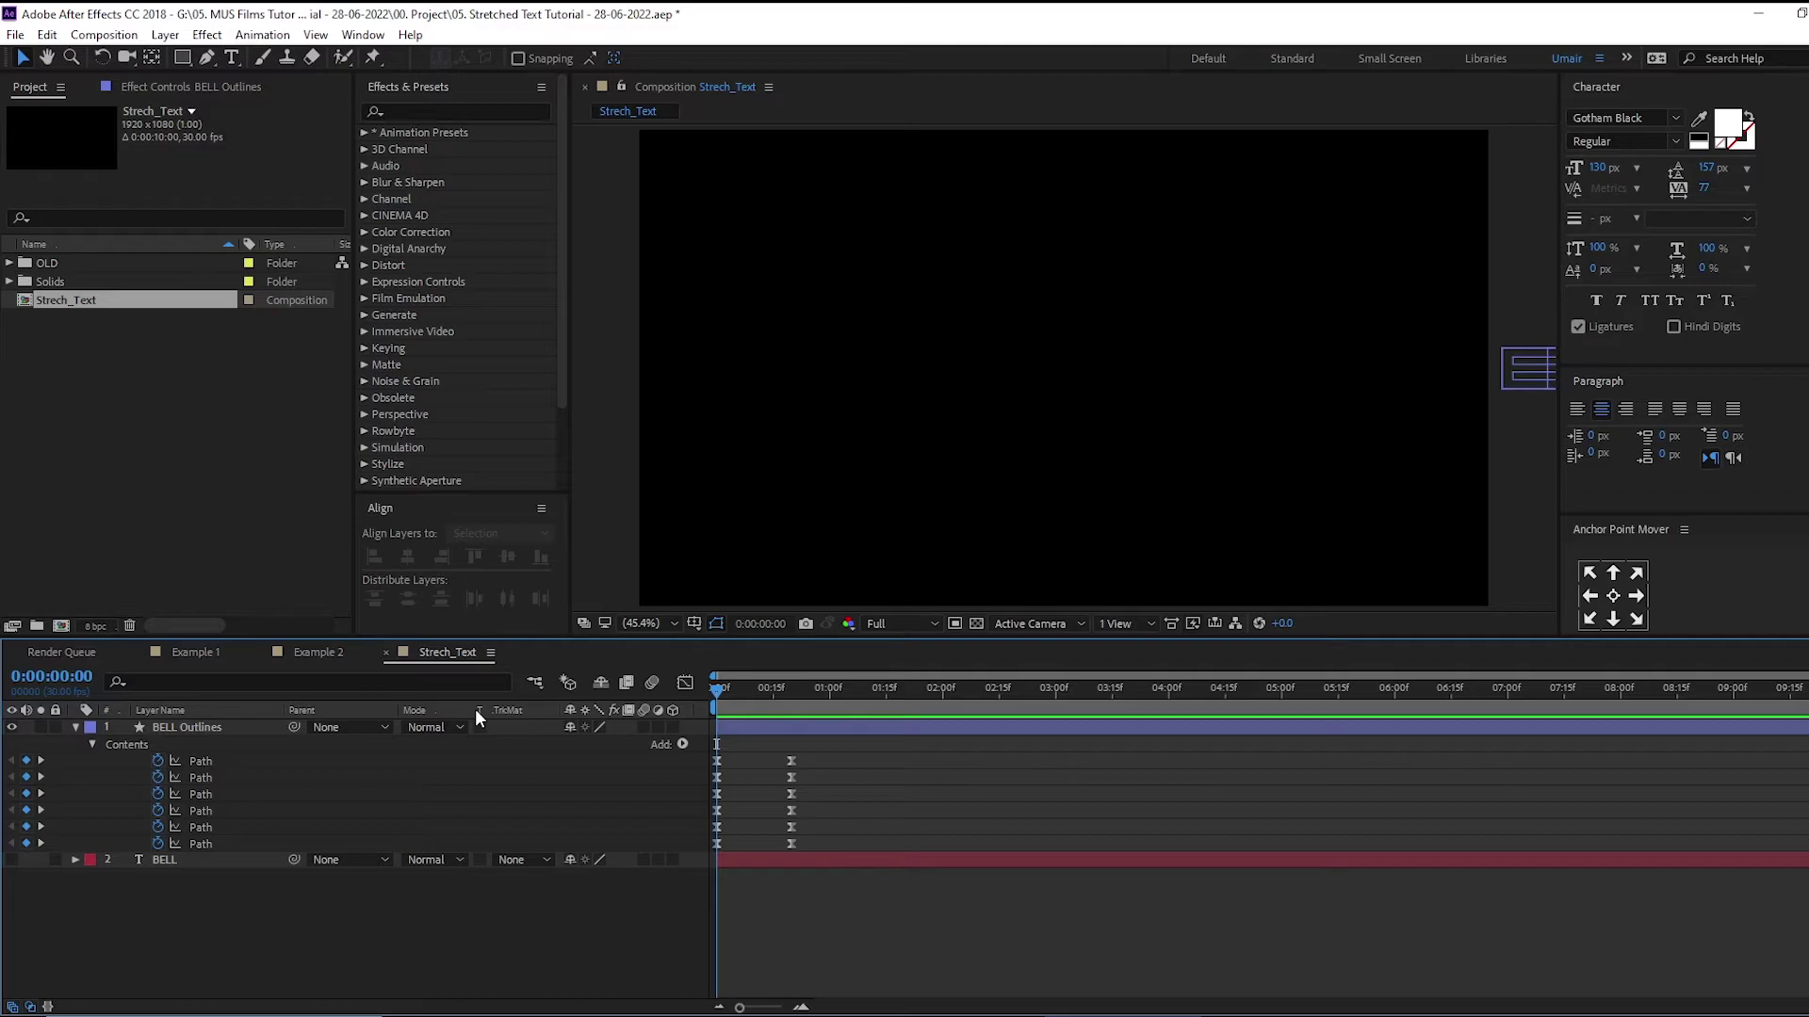
{"action": "key", "text": "space"}
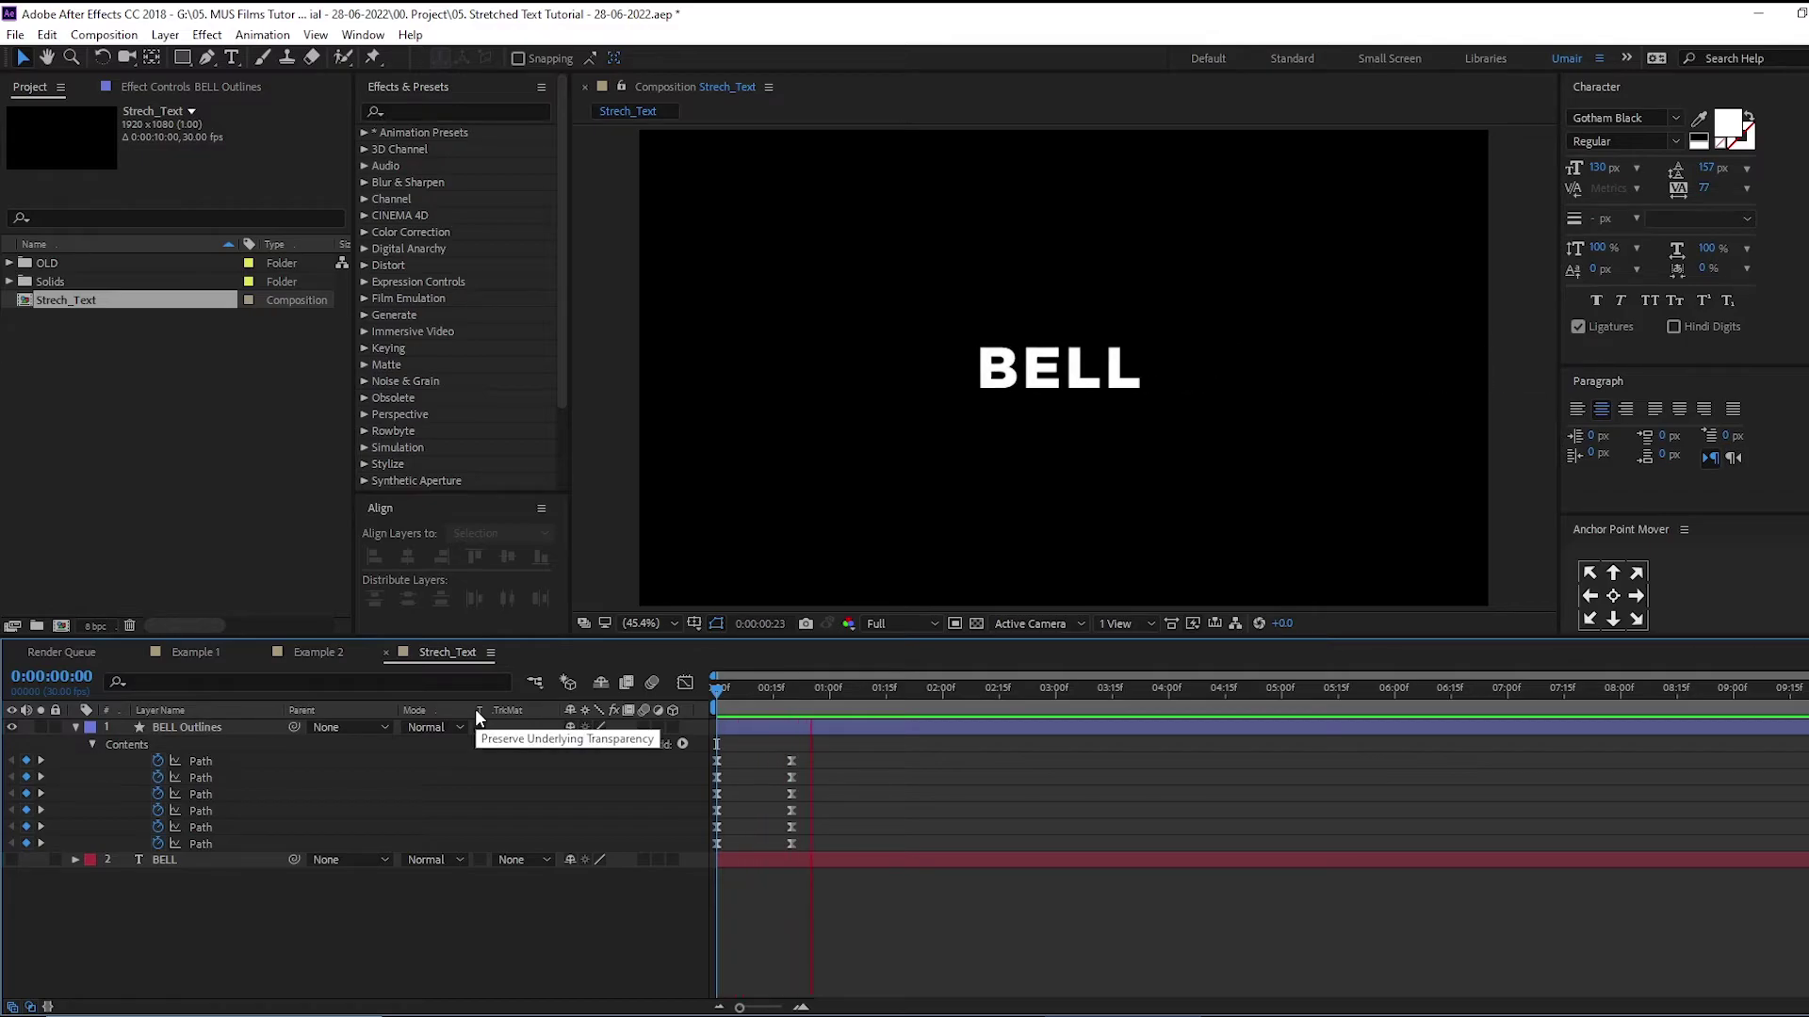
{"action": "key", "text": "space"}
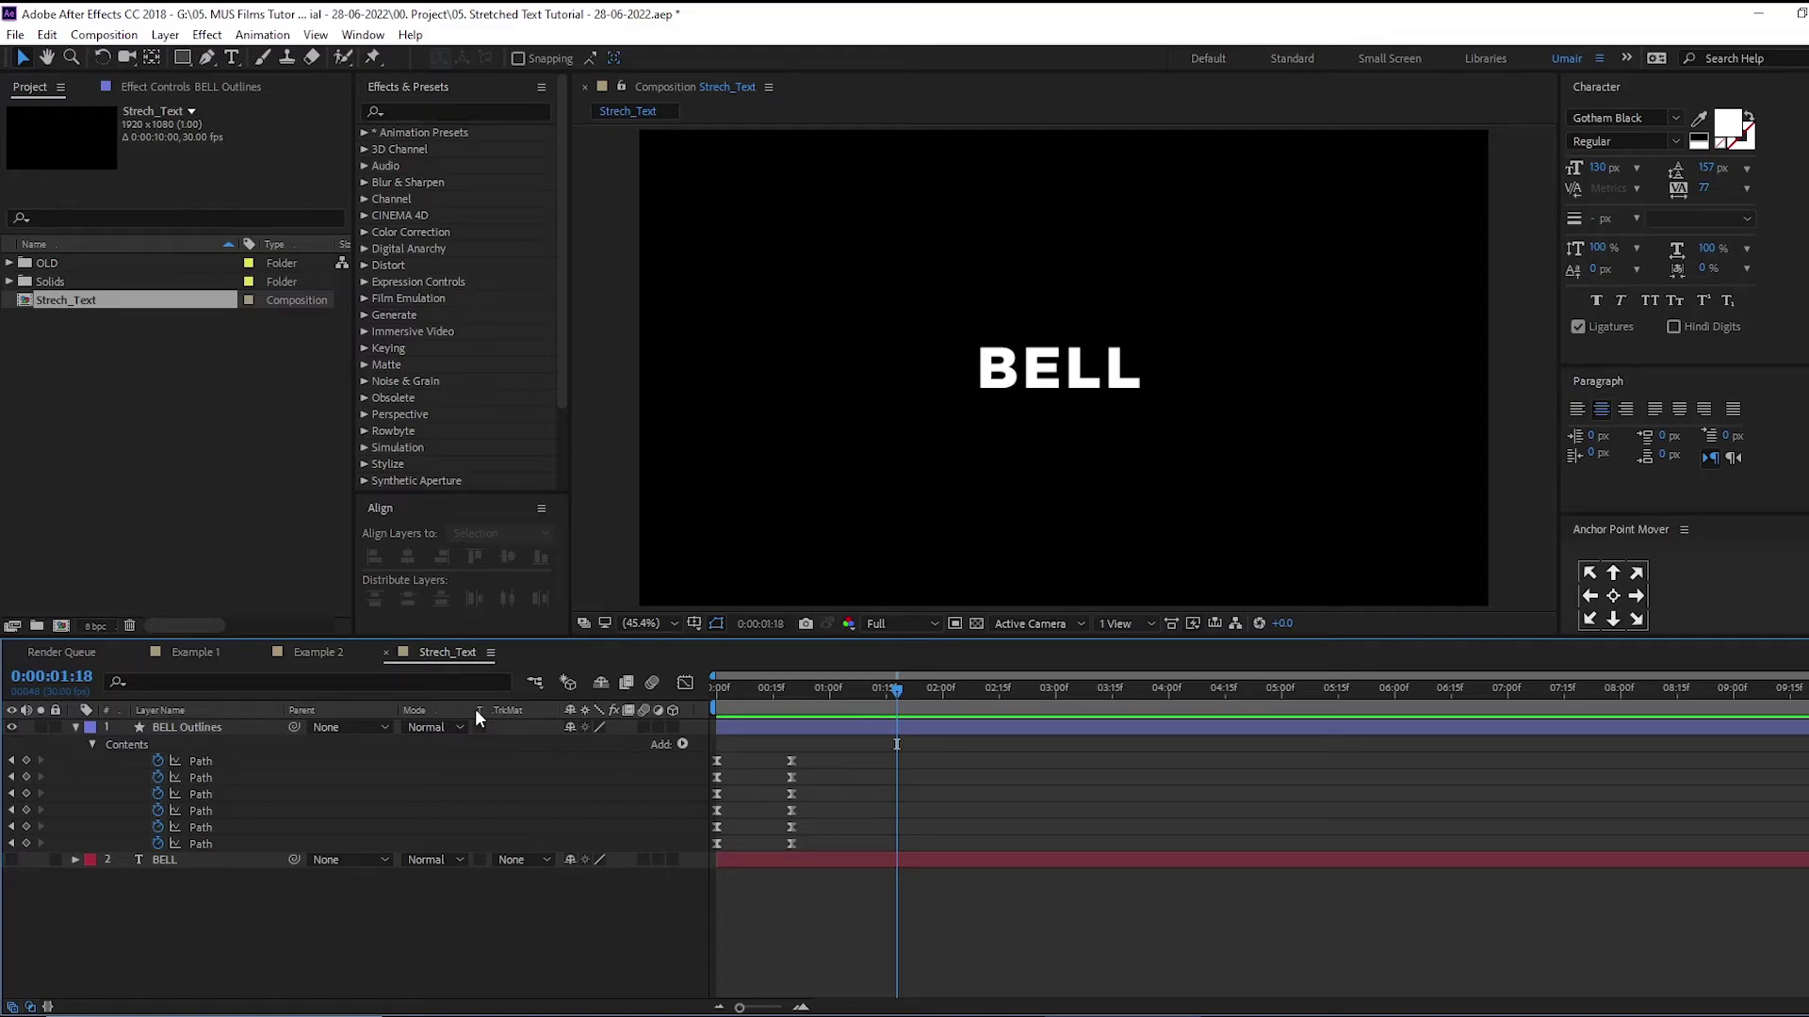
{"action": "mouse_move", "coordinate": [793, 695]}
{"action": "left_mouse_down"}
{"action": "mouse_move", "coordinate": [806, 705]}
{"action": "mouse_move", "coordinate": [764, 733]}
{"action": "left_mouse_up"}
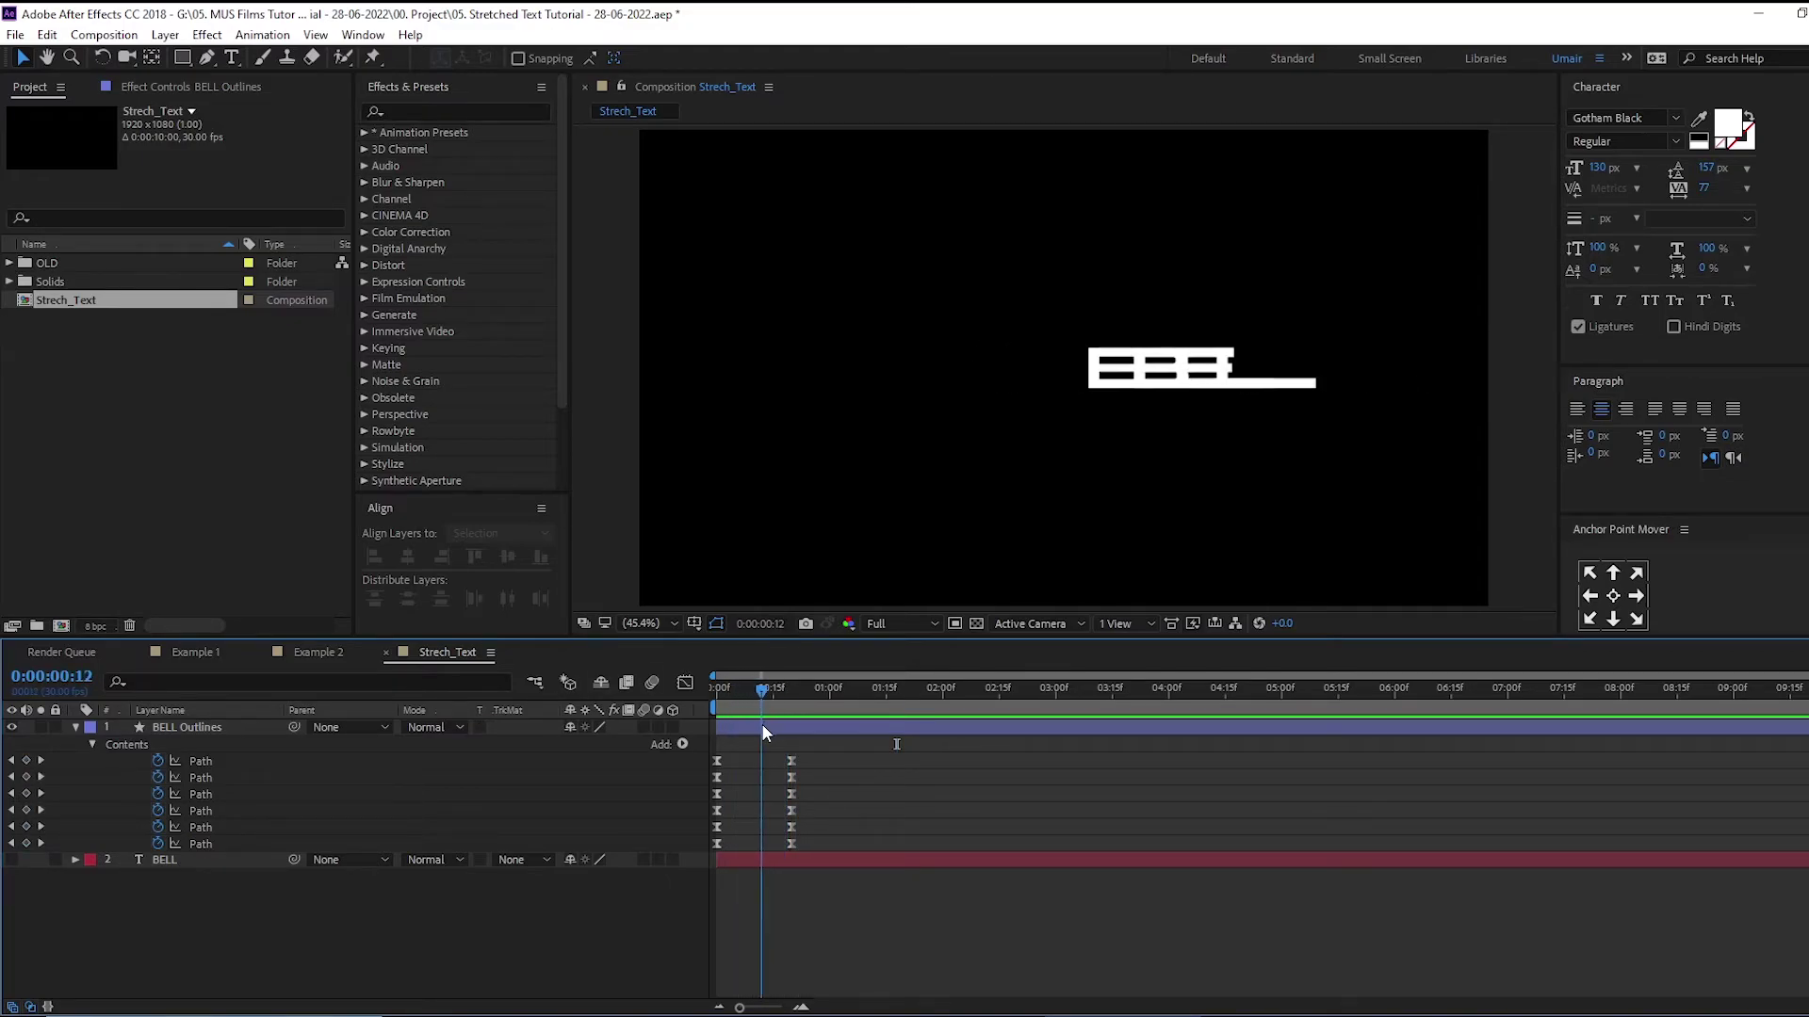
{"action": "left_click_drag", "start_coordinate": [763, 730], "coordinate": [750, 727]}
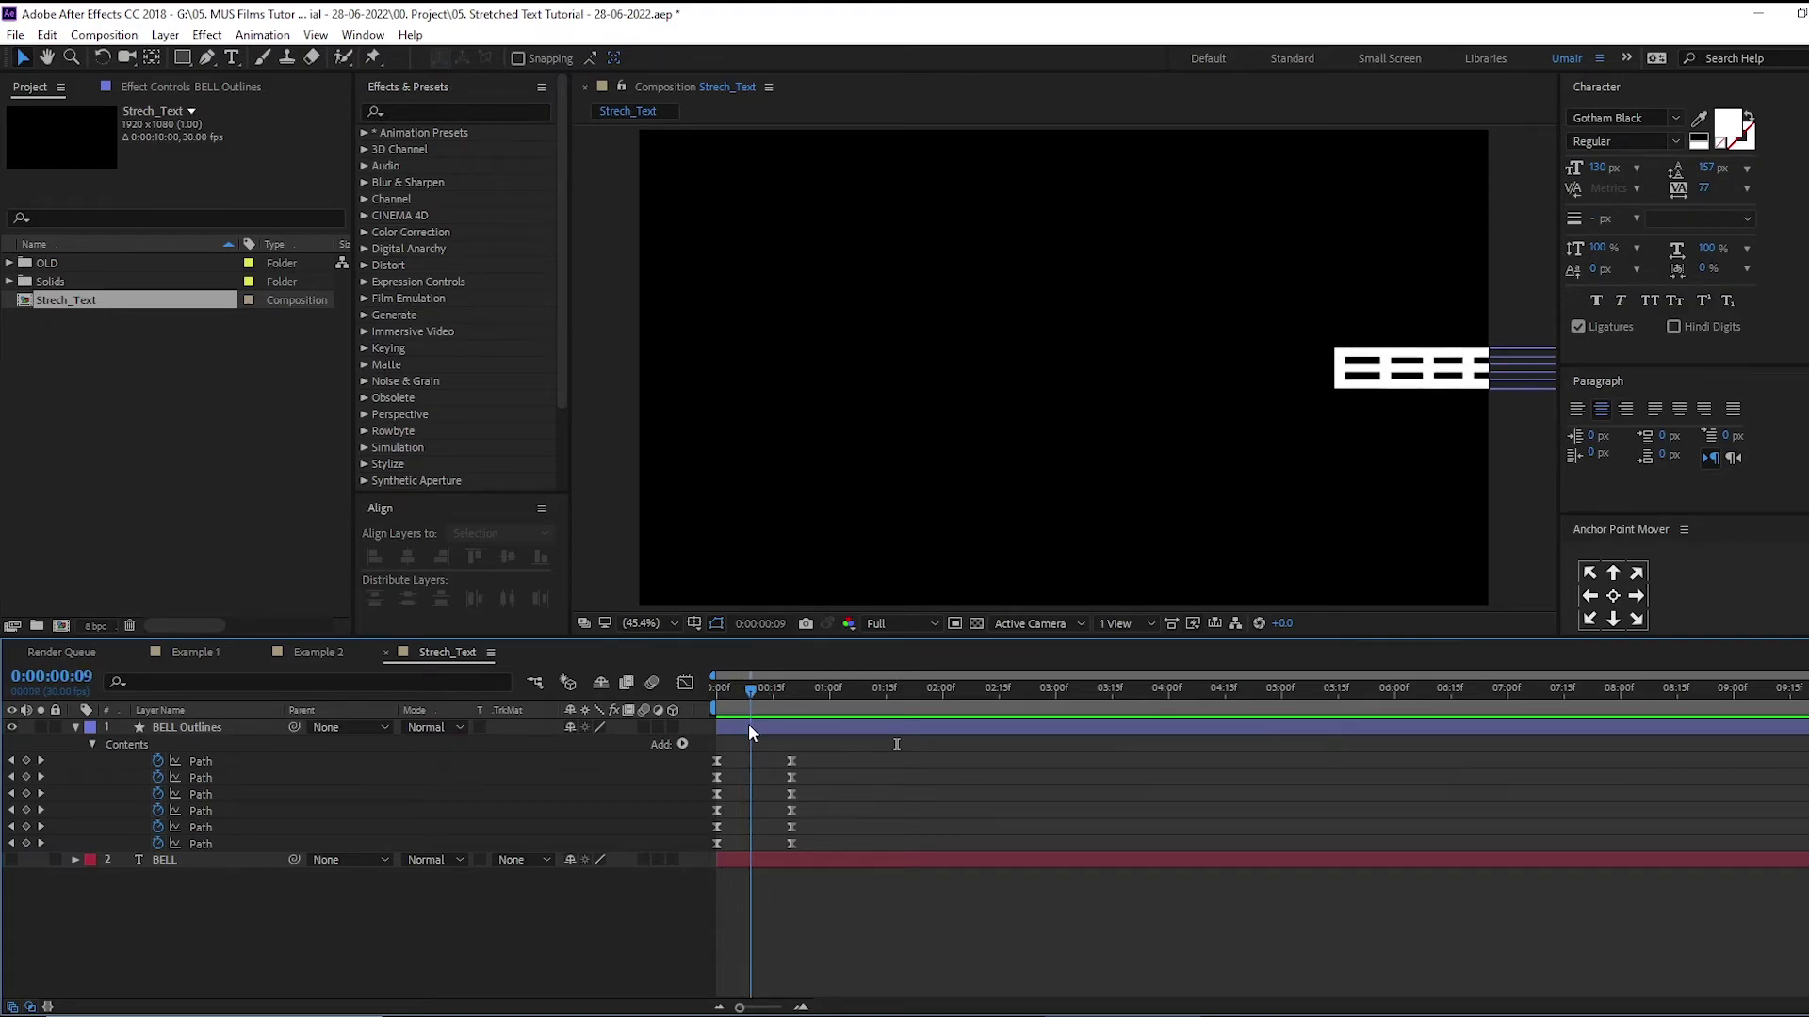
Offset the E and both L path keyframes progressively later, then preview from frame 0
{"action": "scroll", "coordinate": [749, 740], "scroll_direction": "up", "scroll_amount": 2}
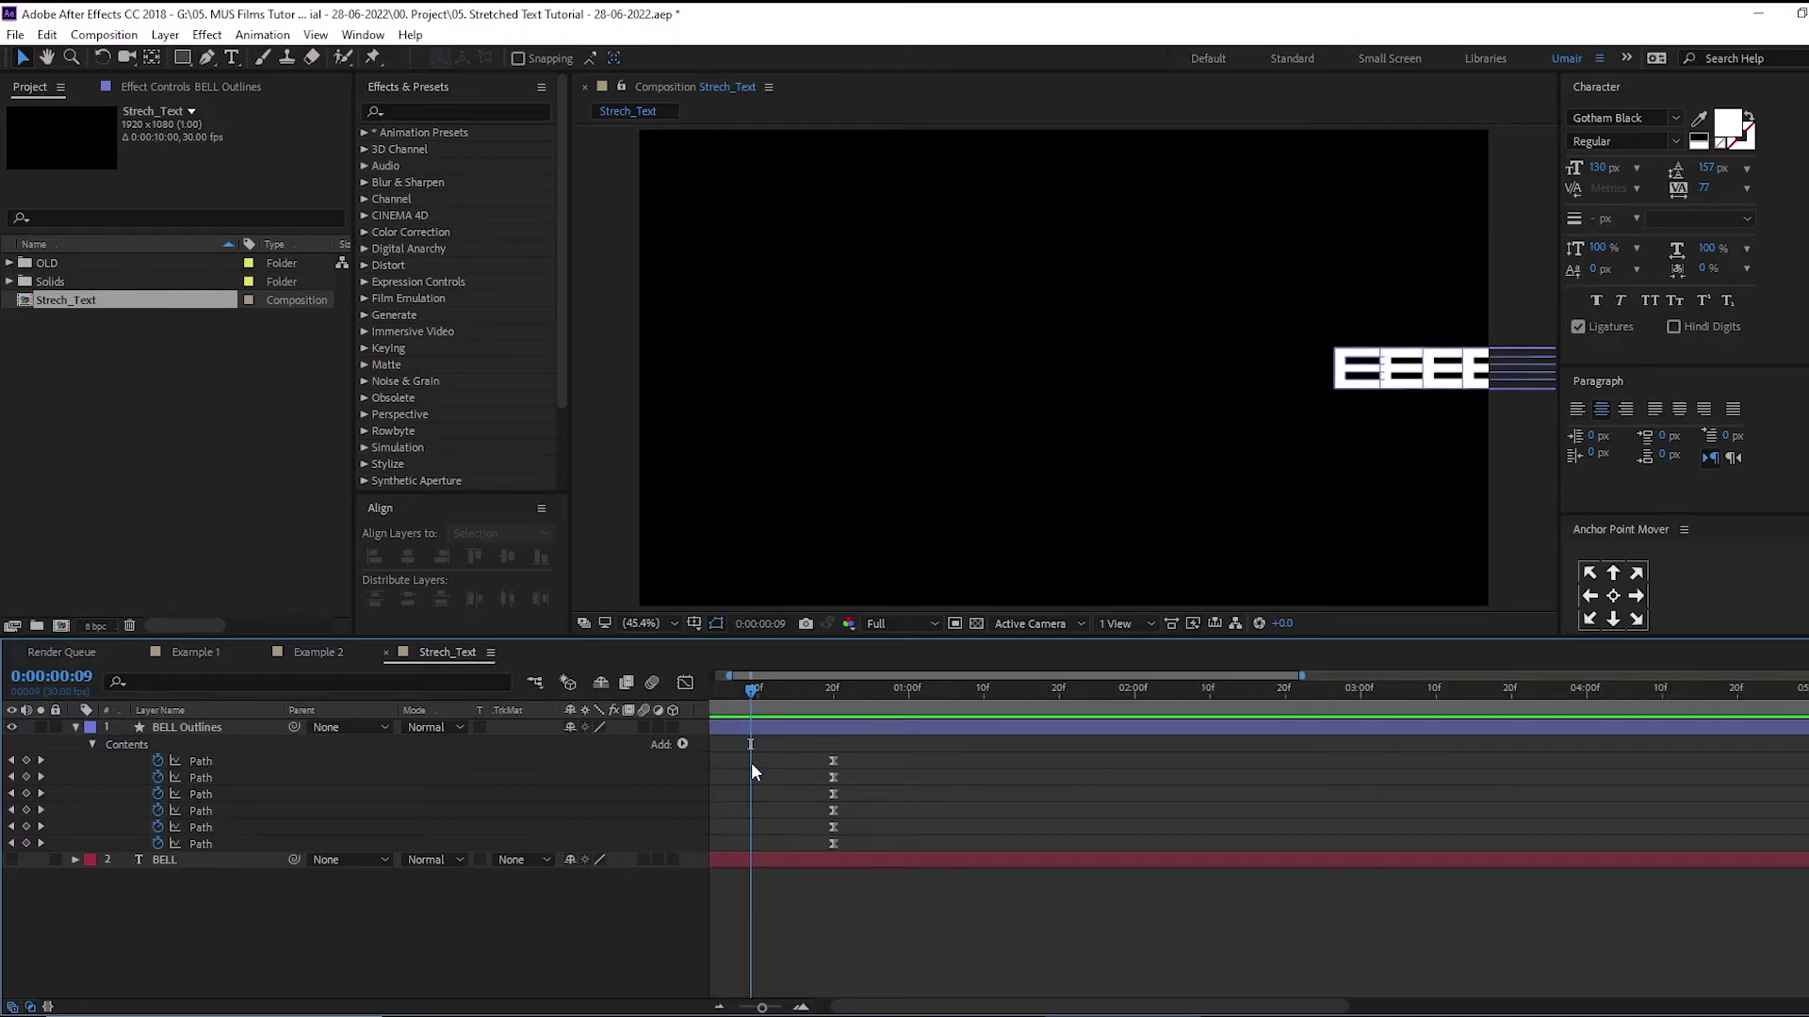
{"action": "left_click_drag", "start_coordinate": [860, 1010], "coordinate": [847, 1010]}
{"action": "mouse_move", "coordinate": [785, 806]}
{"action": "left_mouse_down"}
{"action": "mouse_move", "coordinate": [860, 806]}
{"action": "mouse_move", "coordinate": [695, 874]}
{"action": "left_mouse_up"}
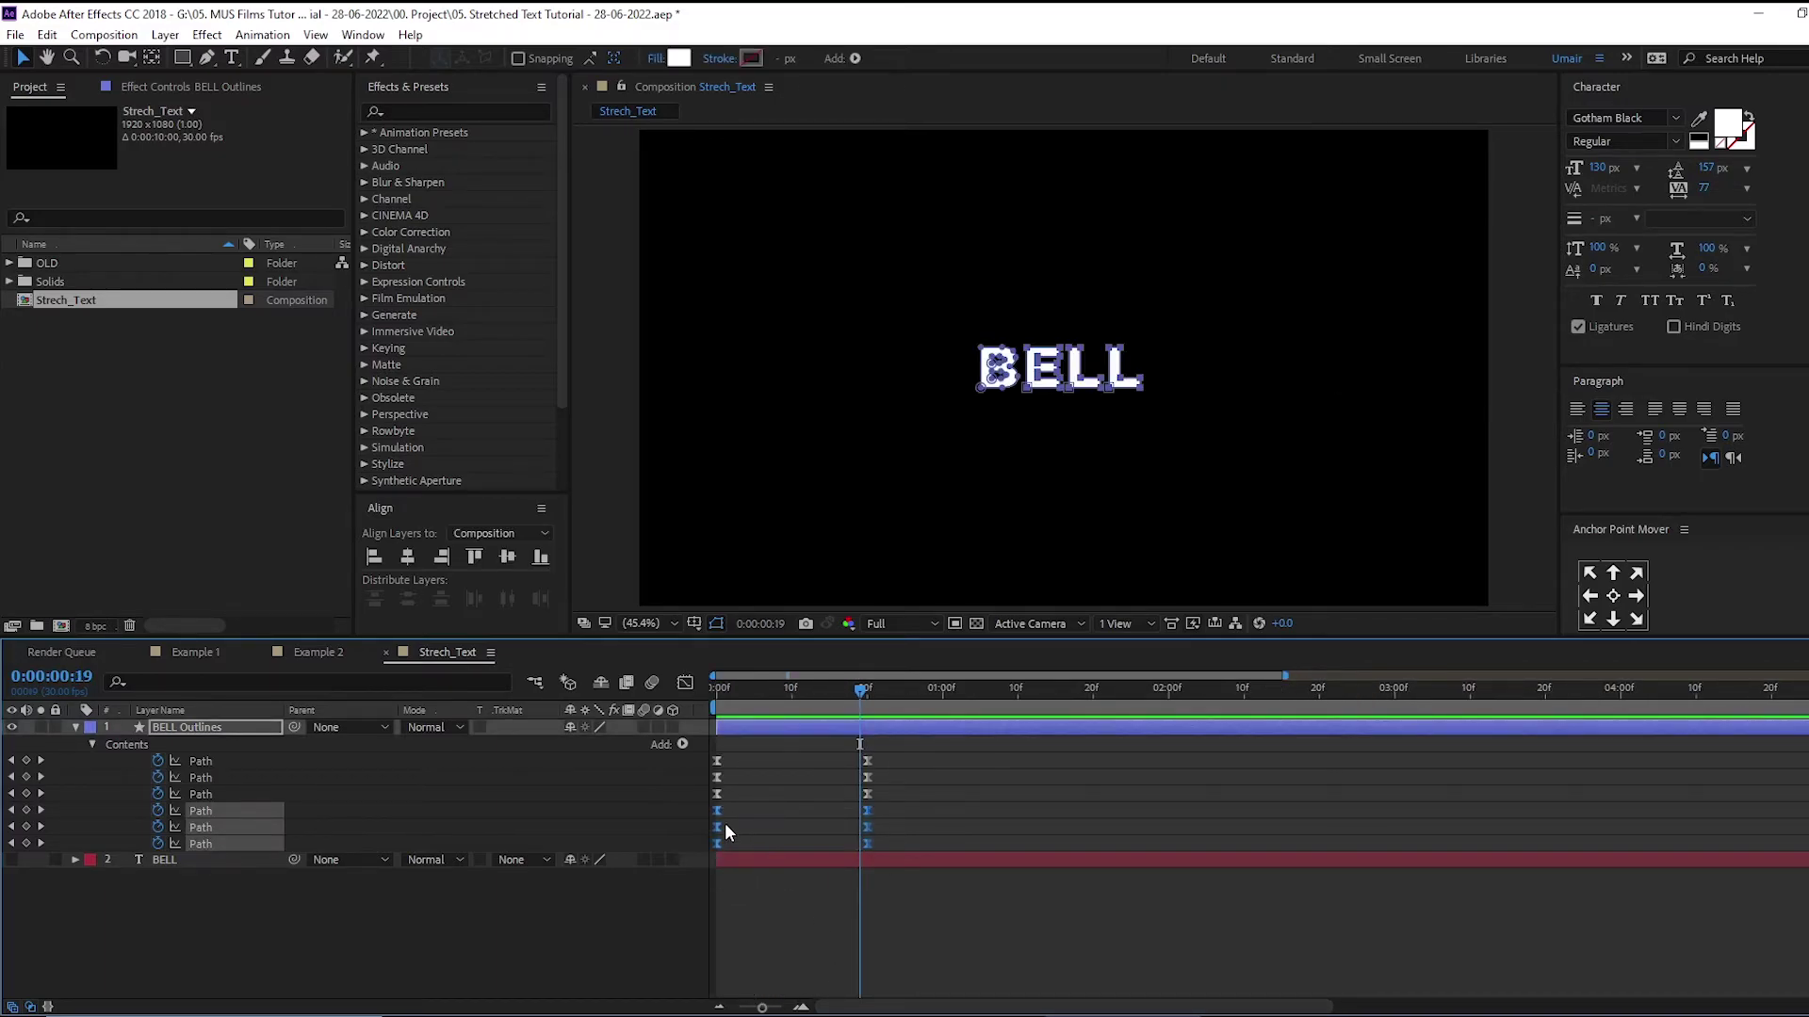
{"action": "left_click_drag", "start_coordinate": [715, 812], "coordinate": [946, 869]}
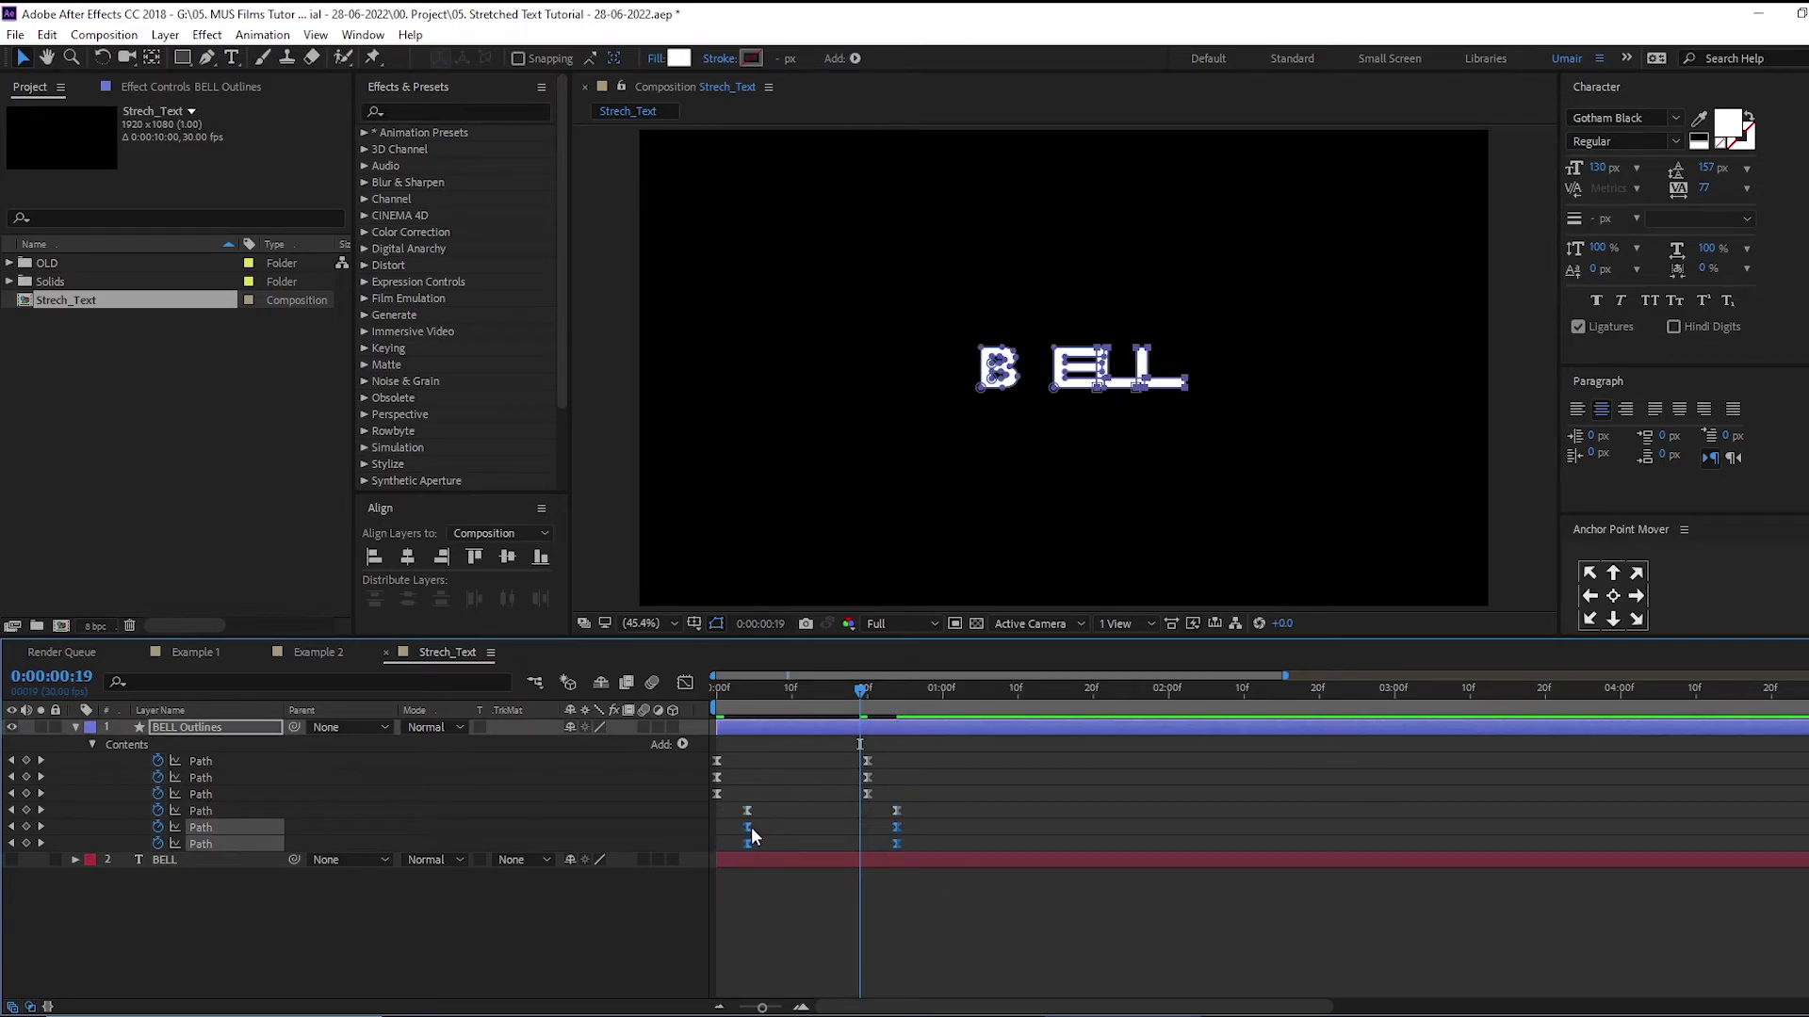
{"action": "left_click_drag", "start_coordinate": [750, 827], "coordinate": [1076, 900]}
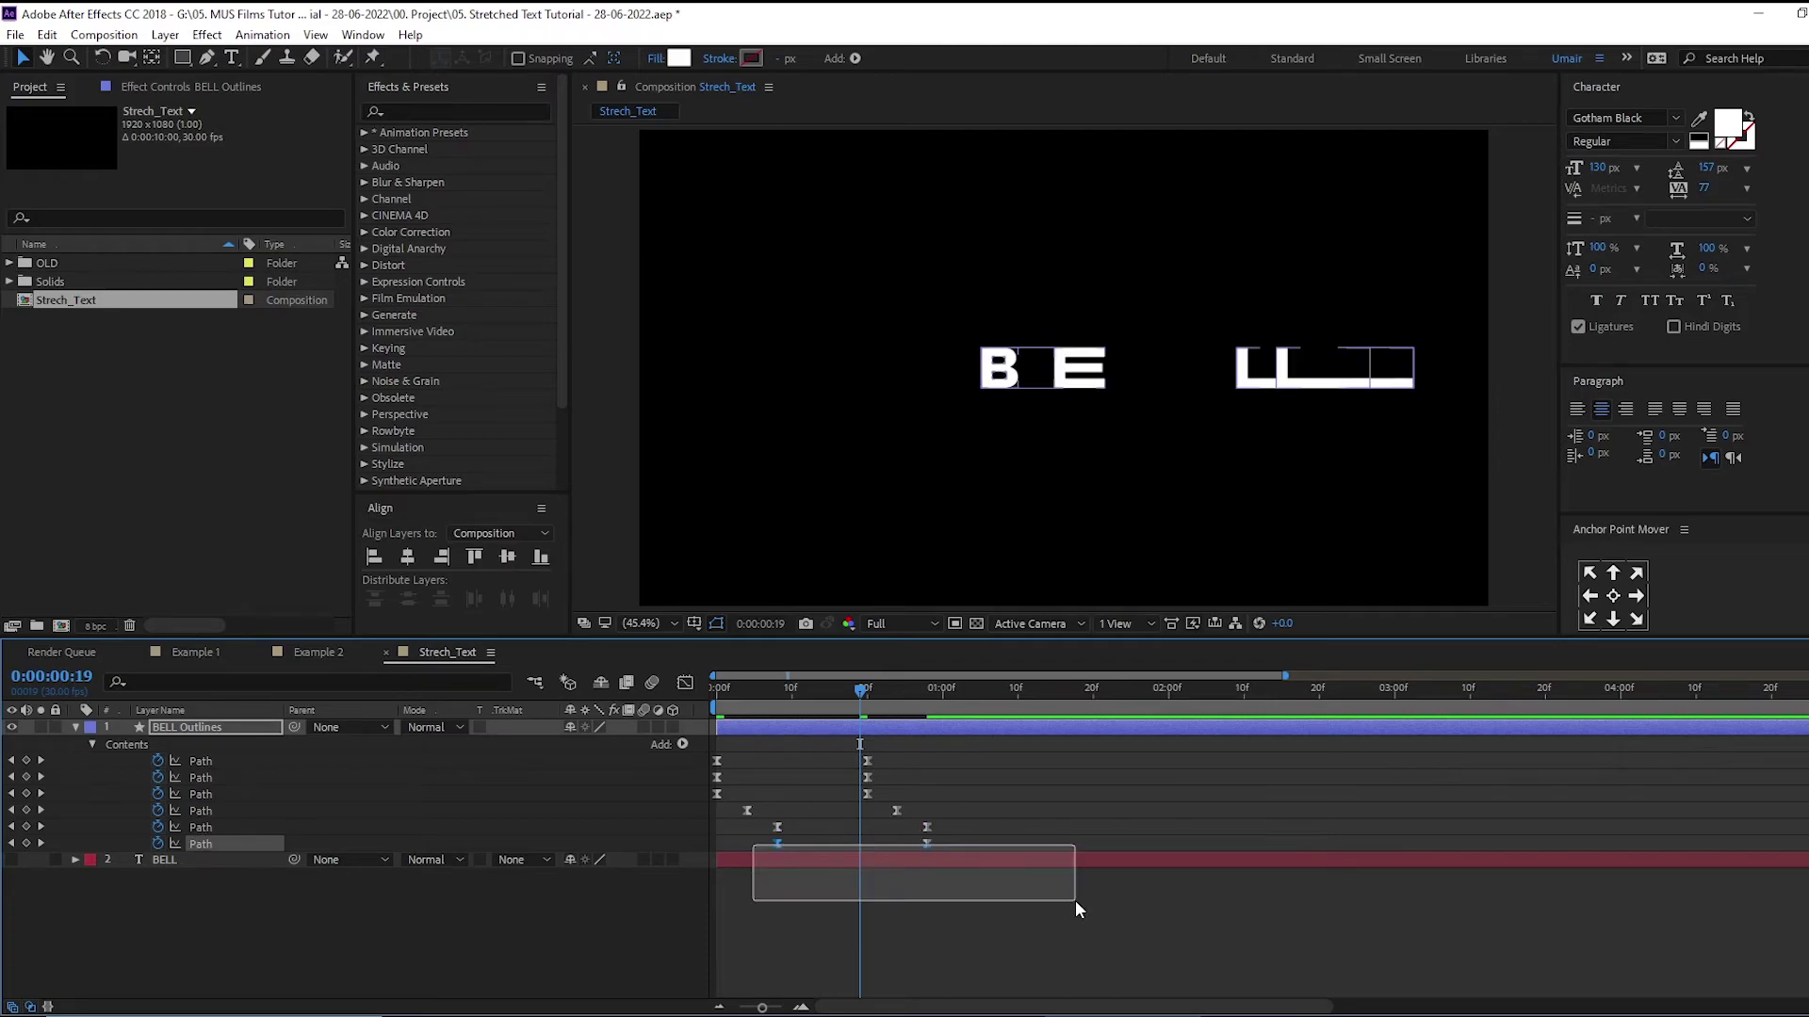
{"action": "left_click_drag", "start_coordinate": [777, 844], "coordinate": [811, 856]}
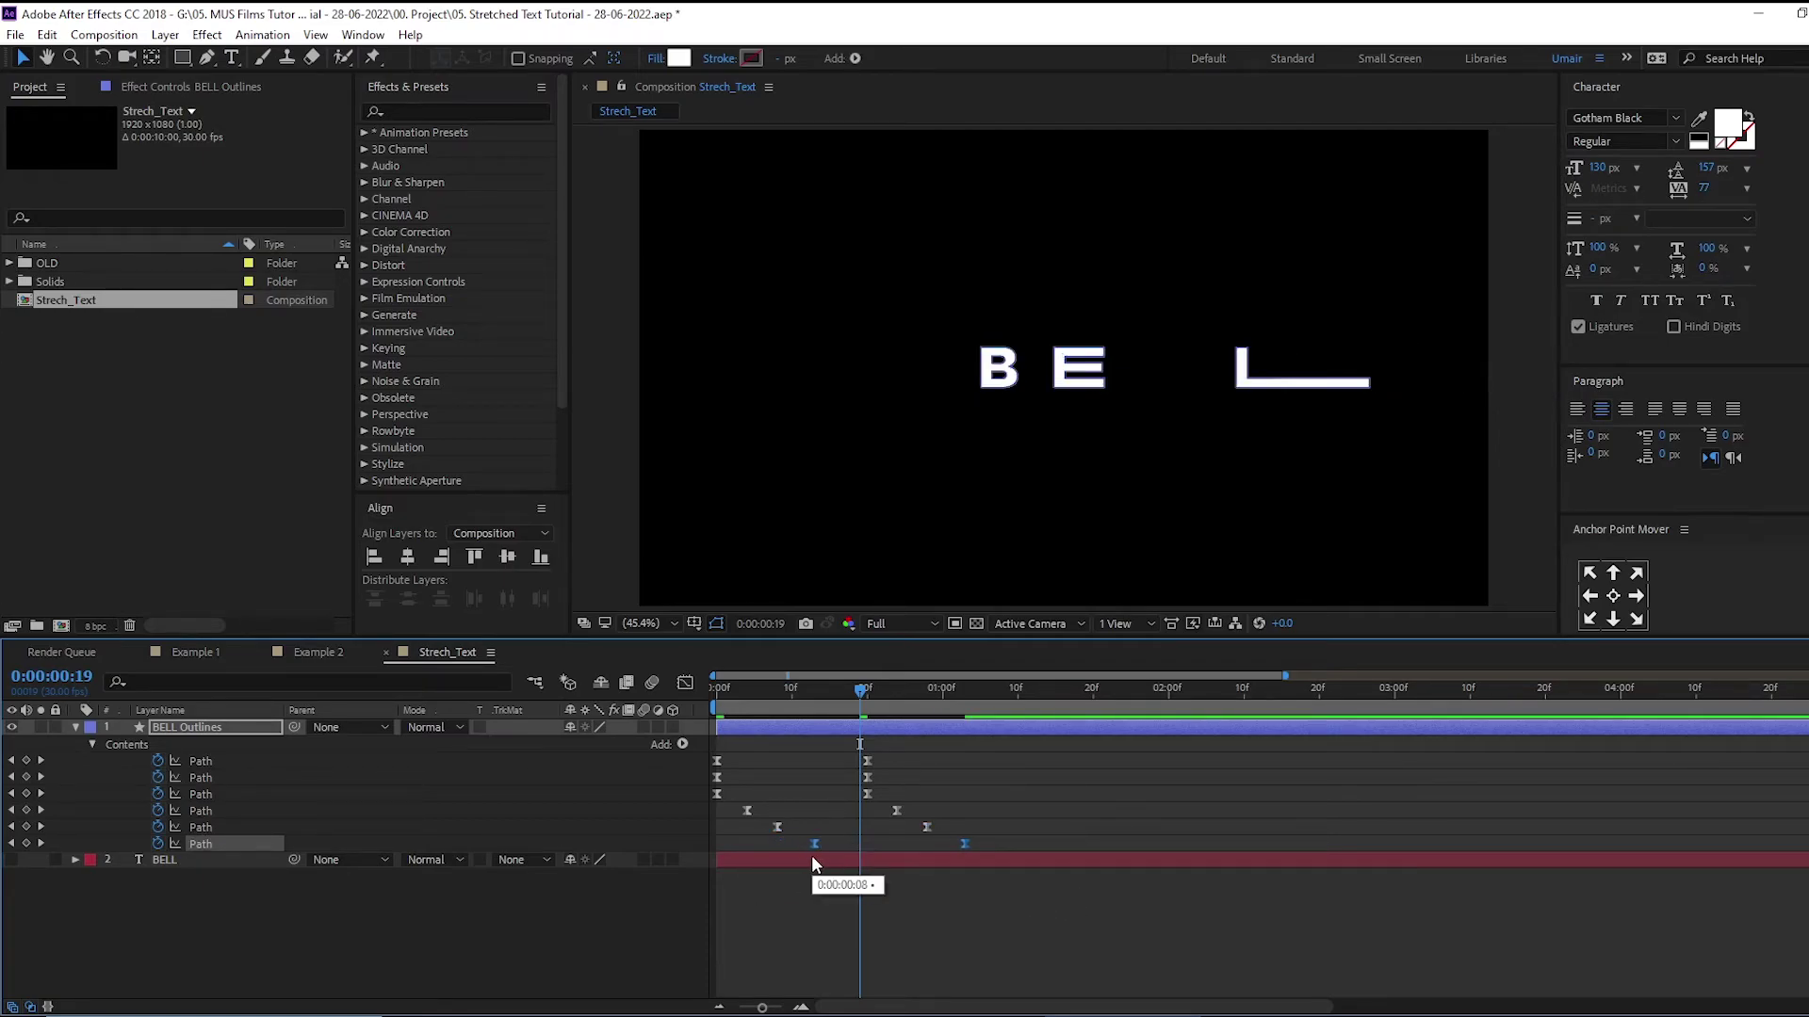
{"action": "left_click_drag", "start_coordinate": [860, 688], "coordinate": [275, 724]}
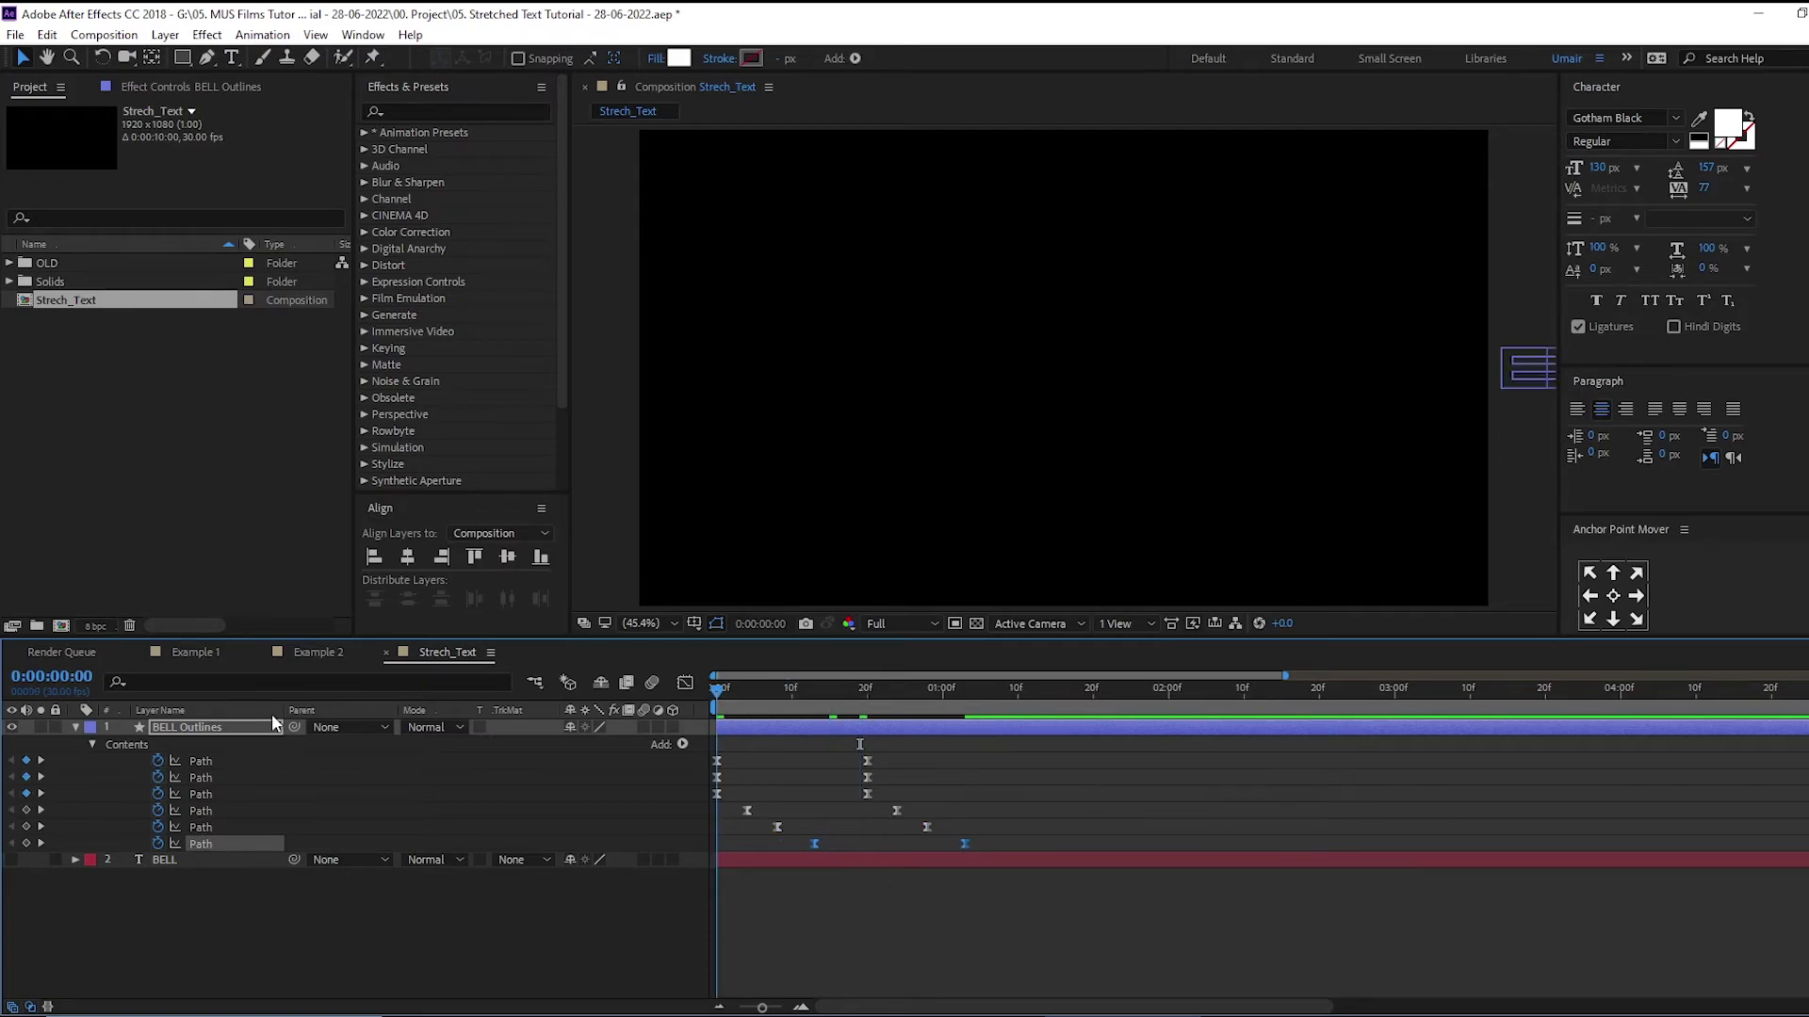
{"action": "key", "text": "space"}
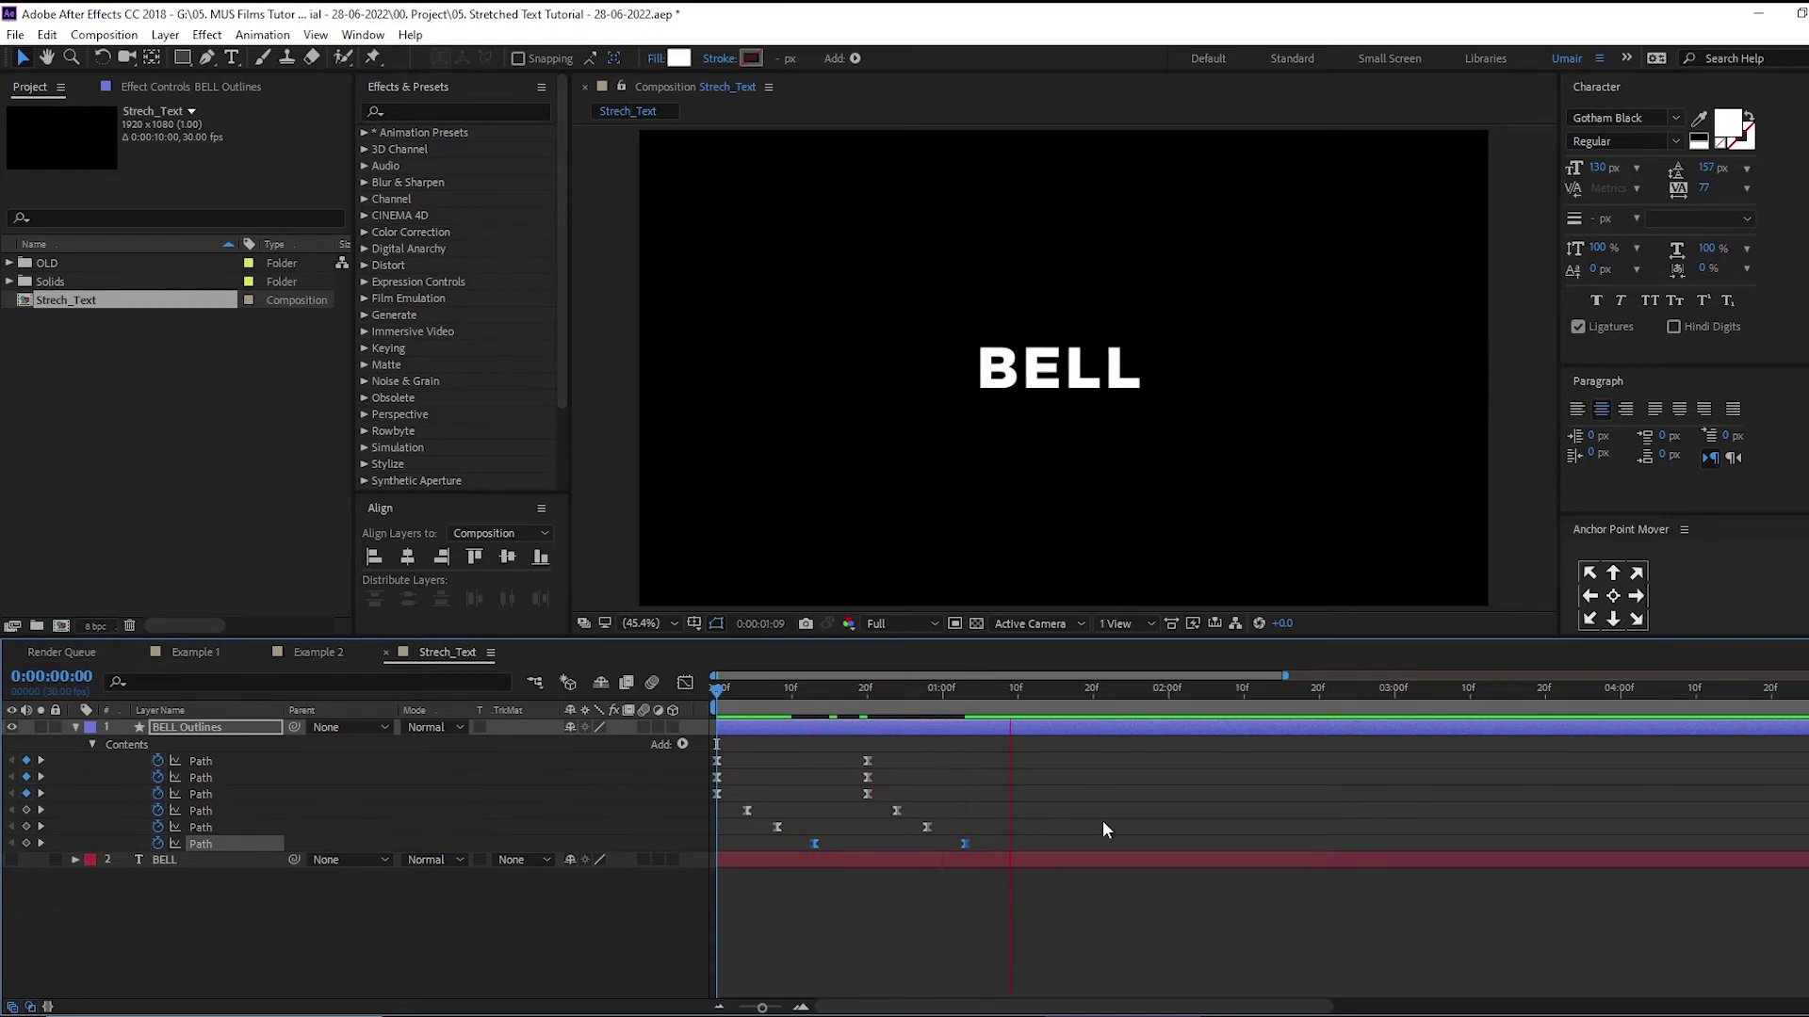
Shift the first paths' end keyframes two frames earlier and scrub to review the BELL build
{"action": "key", "text": "space"}
{"action": "key", "text": "Home"}
{"action": "key", "text": "space"}
{"action": "key", "text": "space"}
{"action": "key", "text": "j"}
{"action": "key", "text": "ctrl+z"}
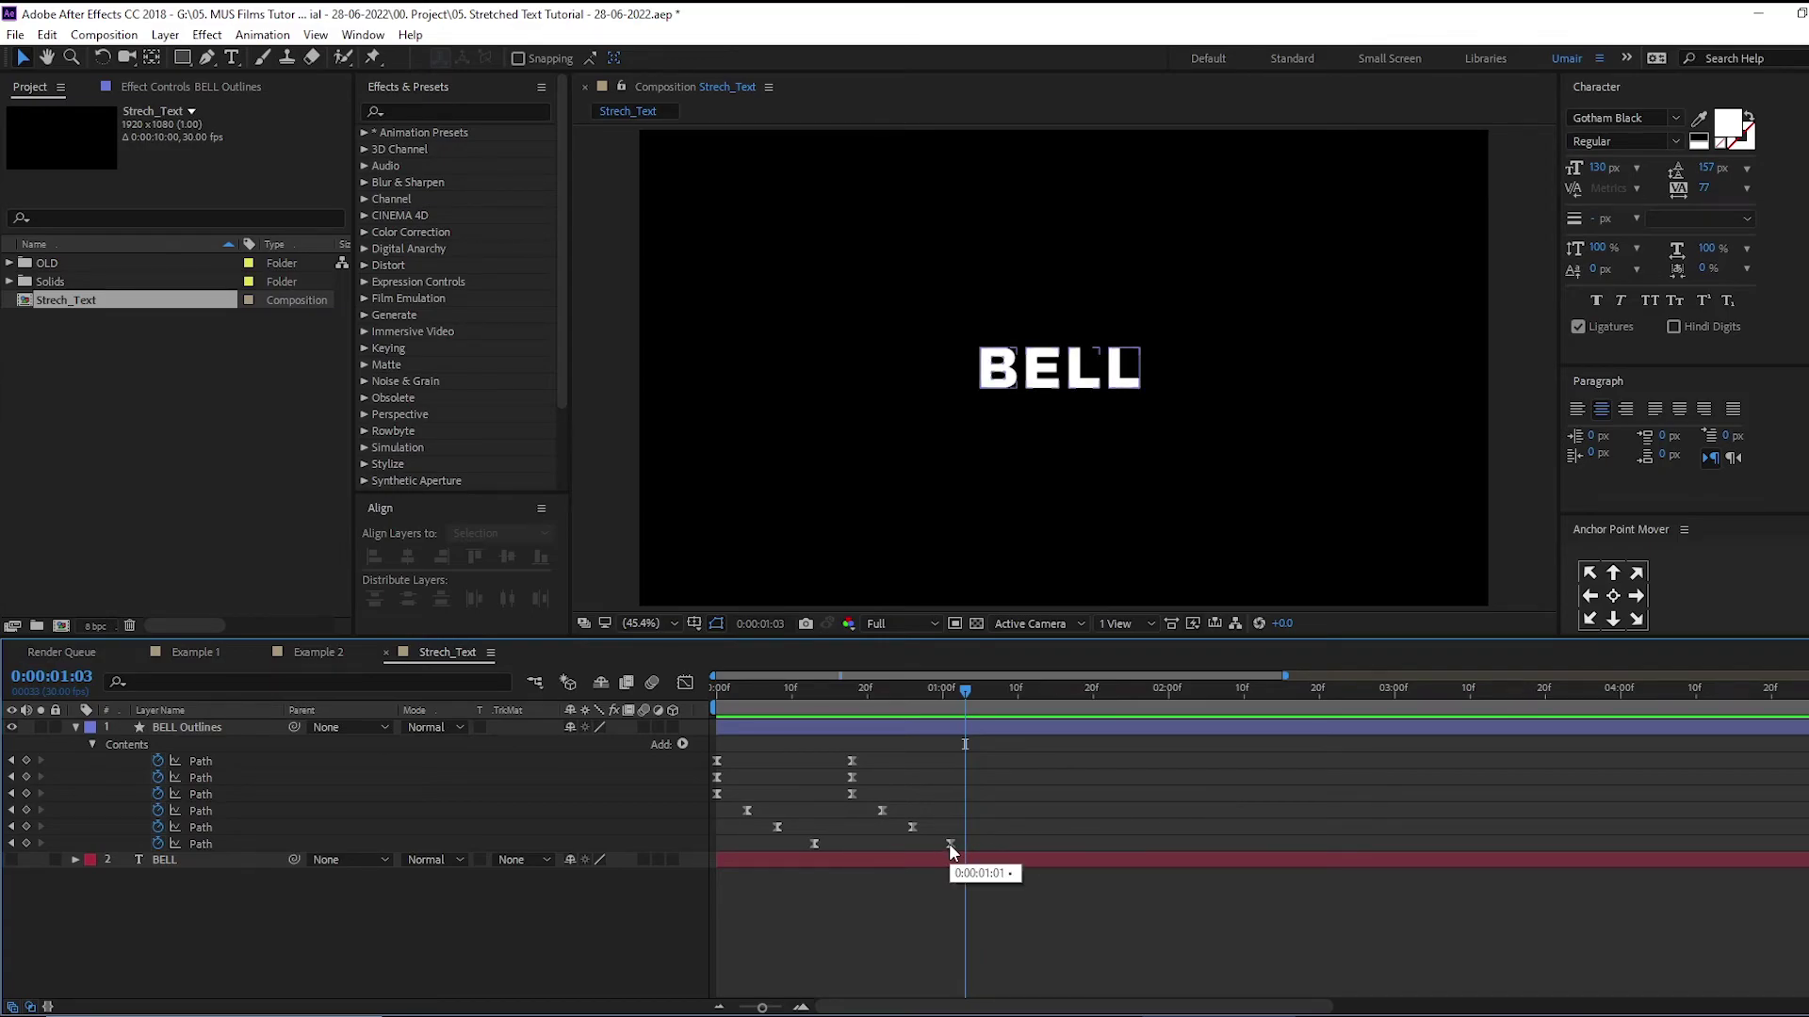
{"action": "mouse_move", "coordinate": [854, 697]}
{"action": "left_mouse_down"}
{"action": "mouse_move", "coordinate": [813, 715]}
{"action": "mouse_move", "coordinate": [829, 708]}
{"action": "mouse_move", "coordinate": [868, 789]}
{"action": "left_mouse_up"}
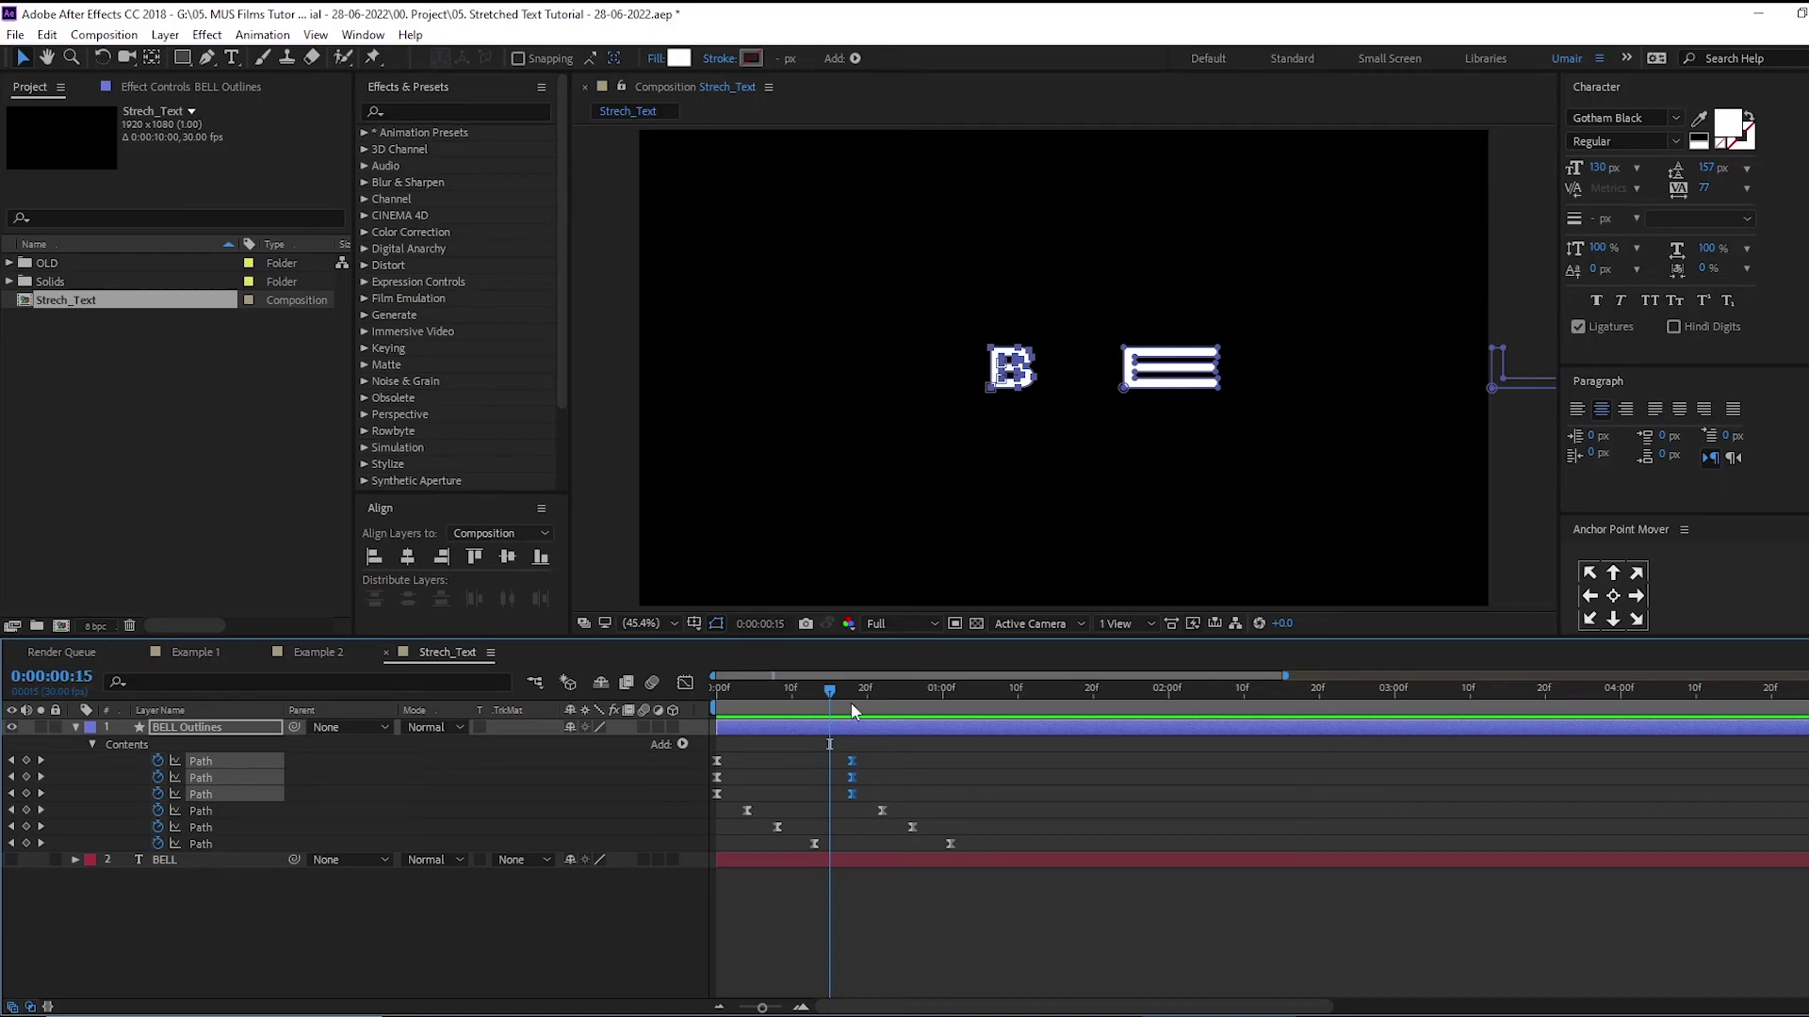
{"action": "left_click_drag", "start_coordinate": [852, 711], "coordinate": [927, 727]}
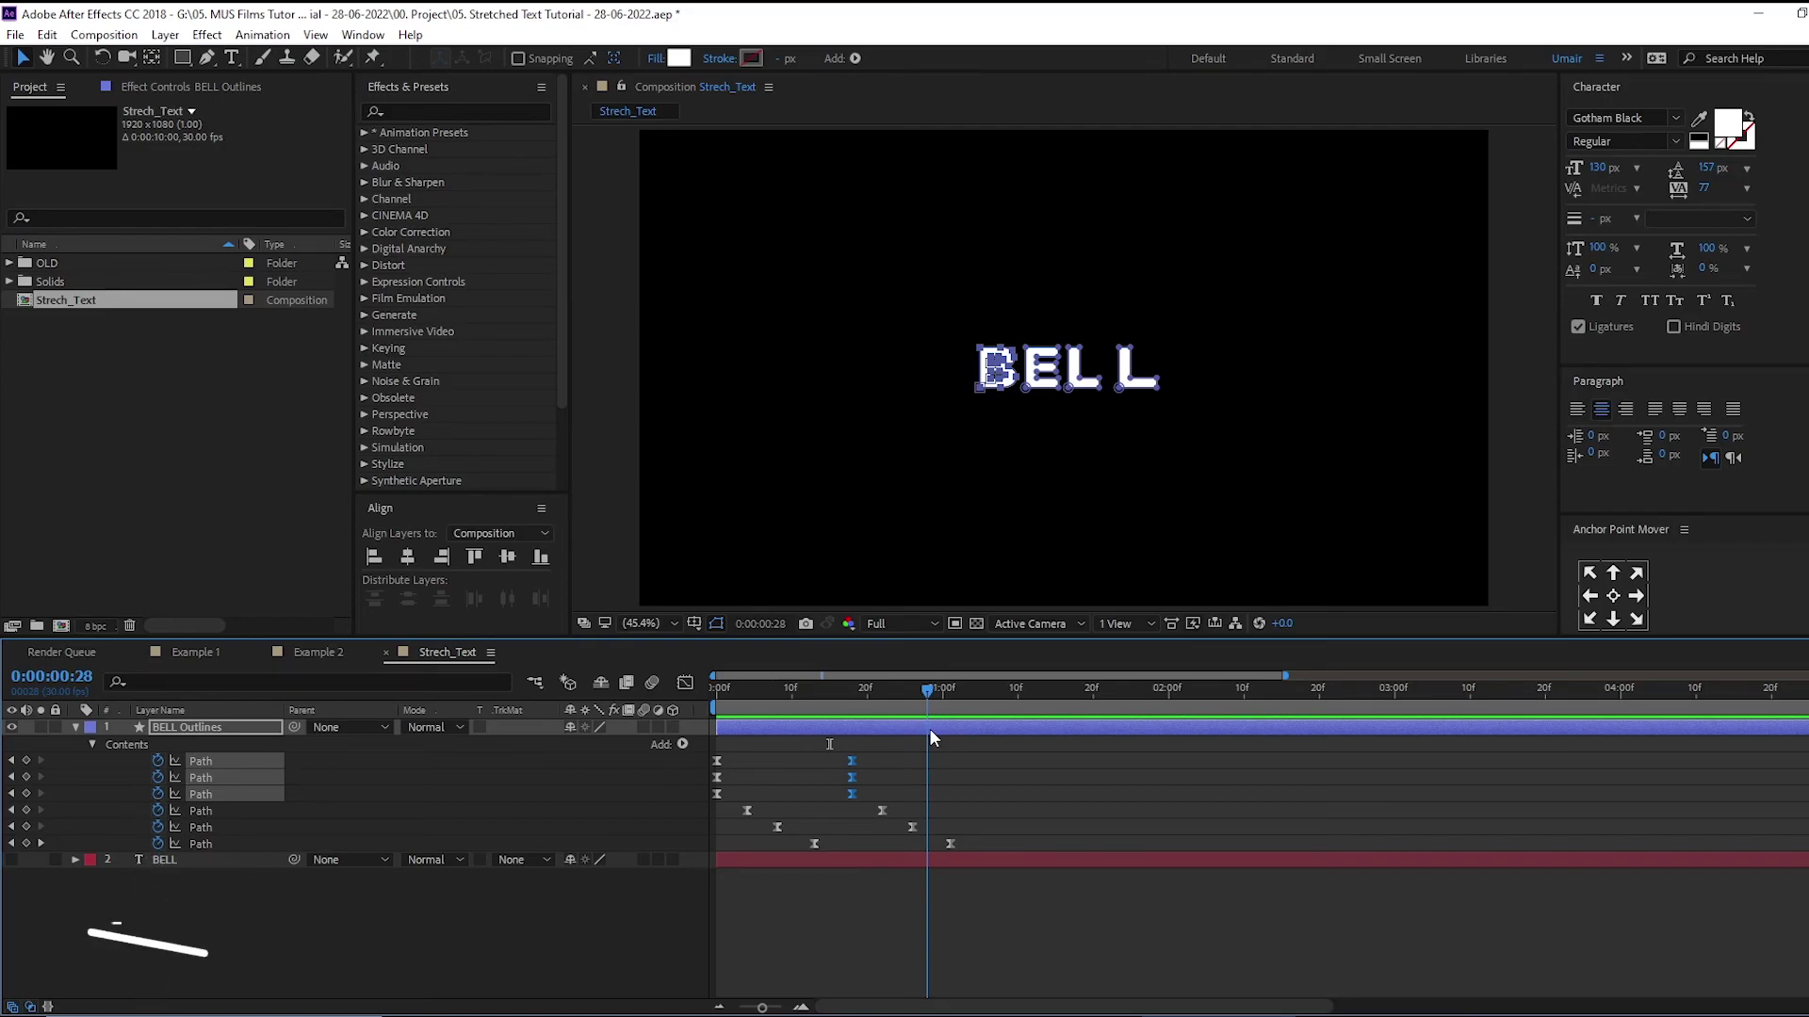
{"action": "left_click", "coordinate": [992, 761]}
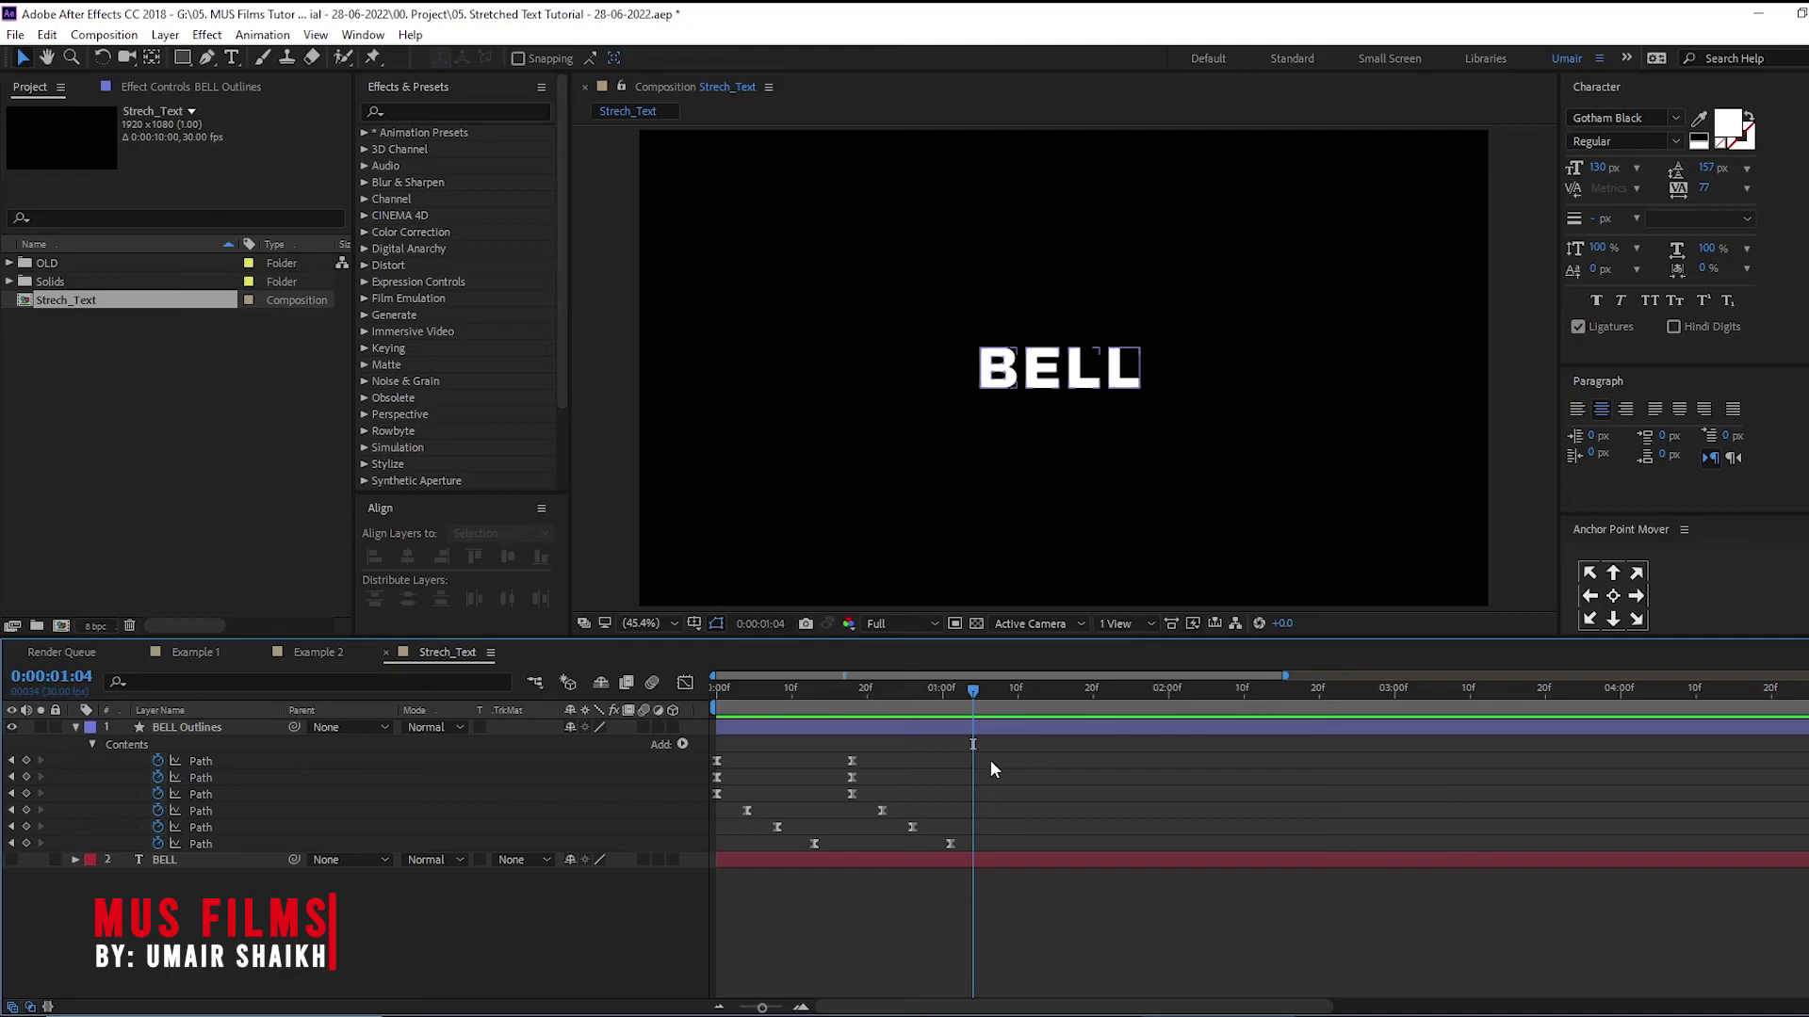